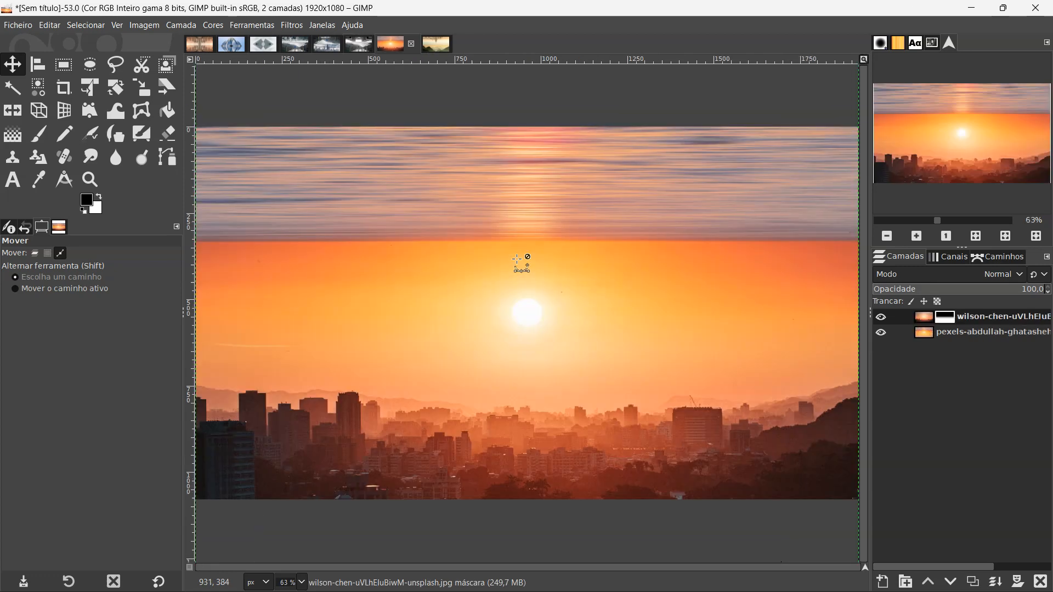
Open pexels-guillaume-meurice-2815028.jpg from the FREEEEEEEEEEEEEEE folder in GIMP and convert it to the GIMP built-in sRGB profile.
key("ctrl+Page_Down")
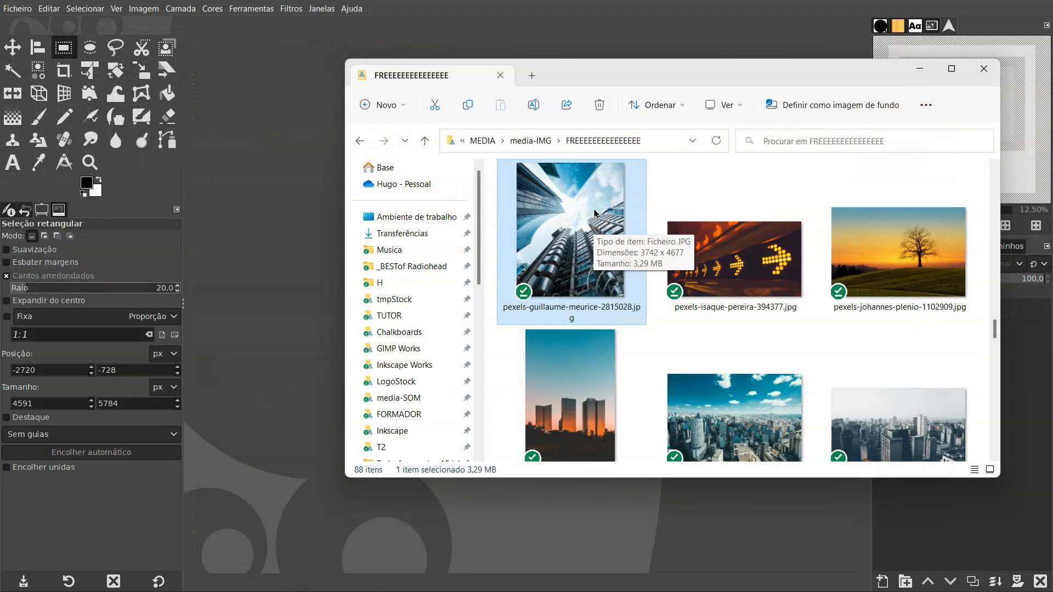
left_click(601, 207)
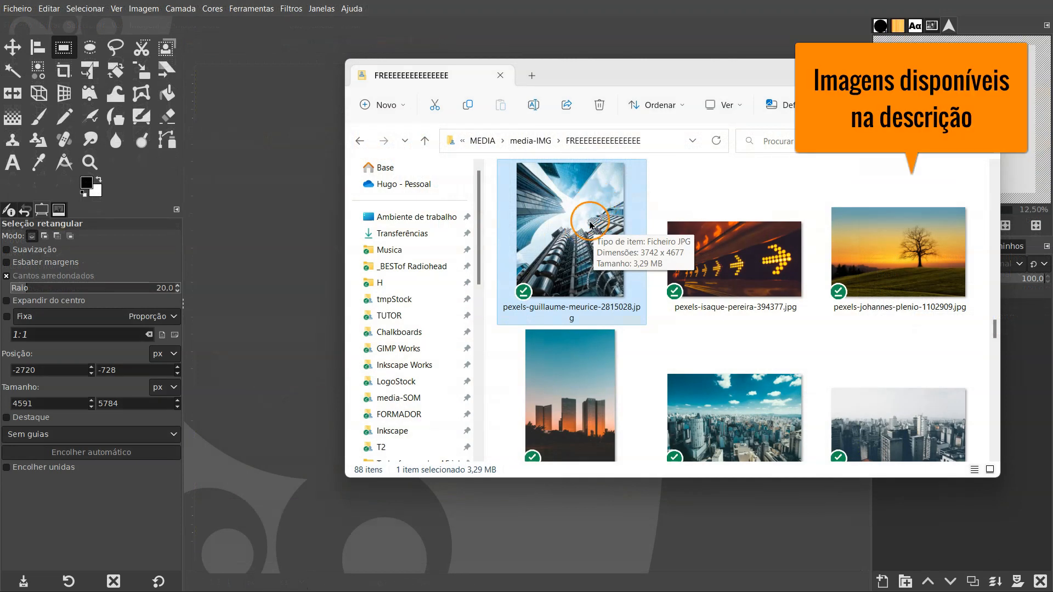
right_click(596, 222)
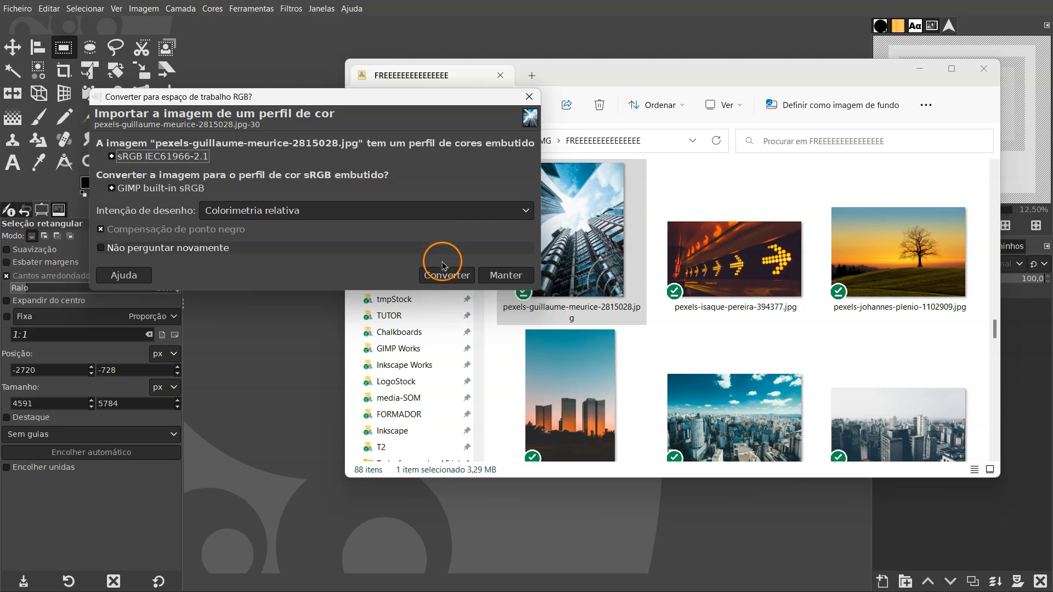
left_click(445, 275)
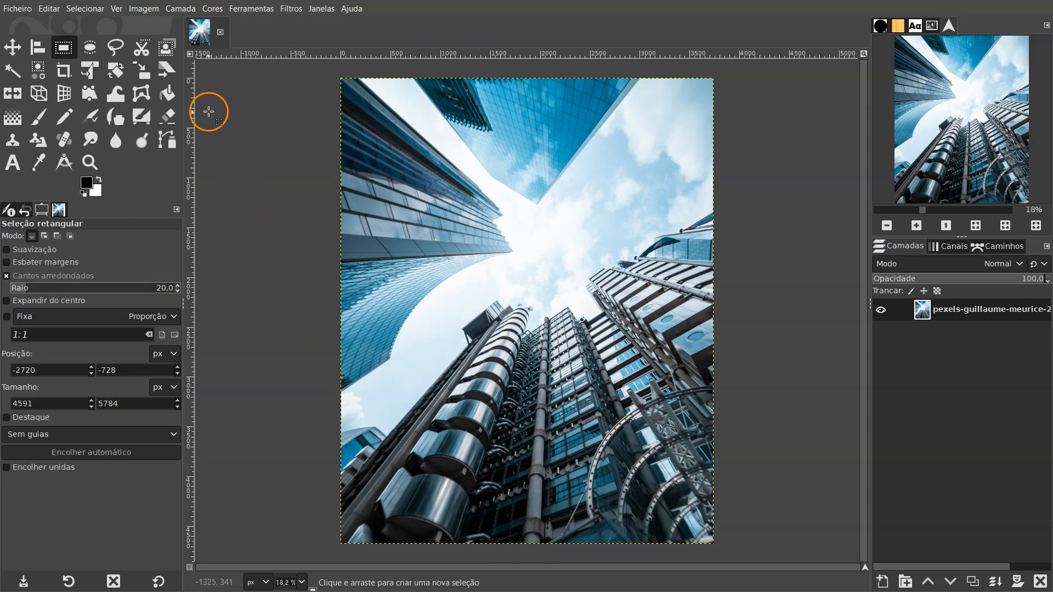
Add a new vertical guide by percentage at 50% of the image.
left_click(118, 8)
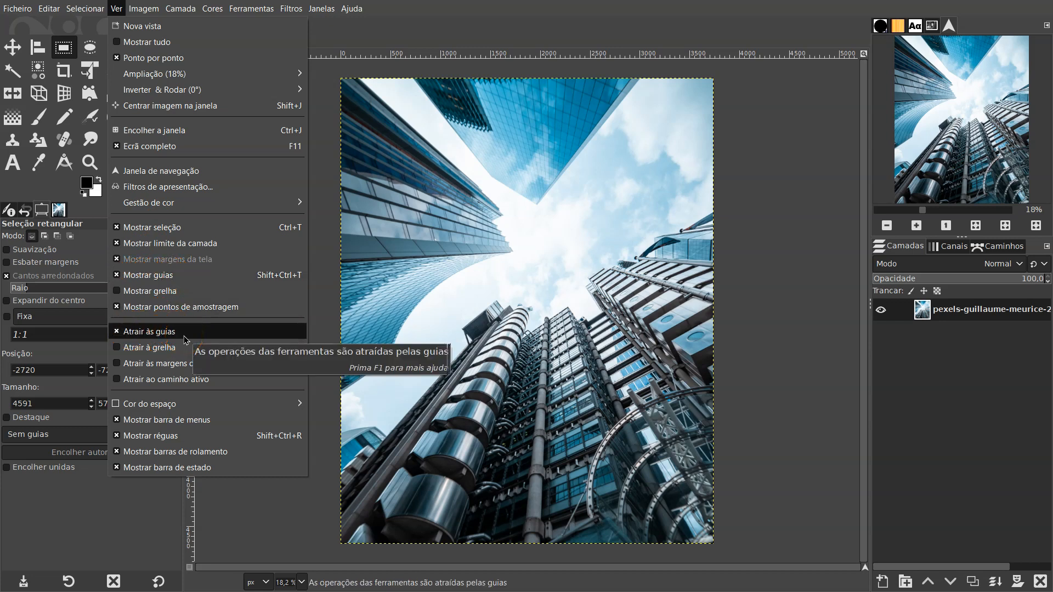
left_click(146, 9)
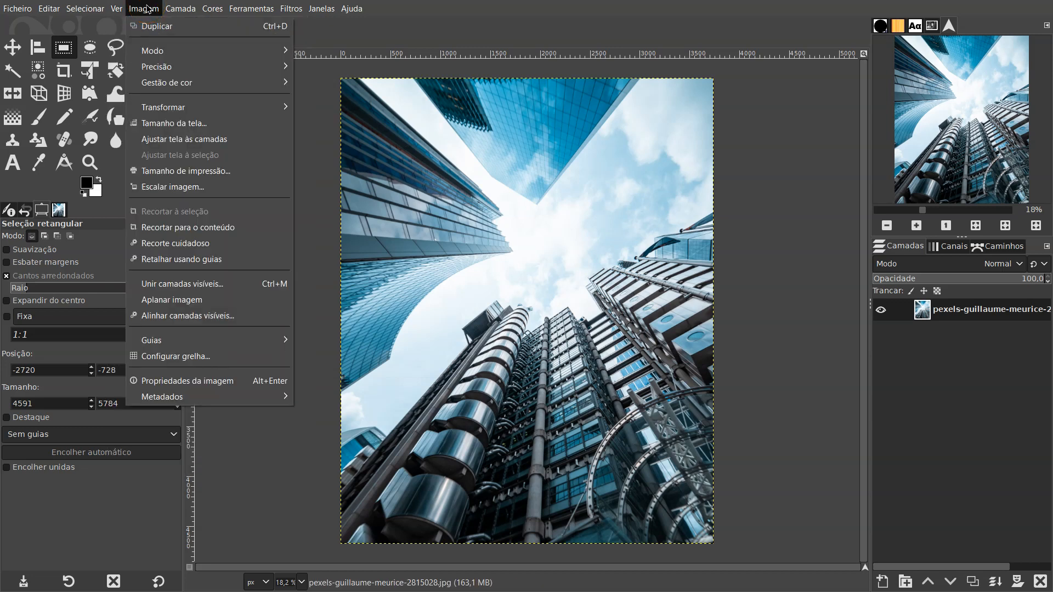
mouse_move(180, 345)
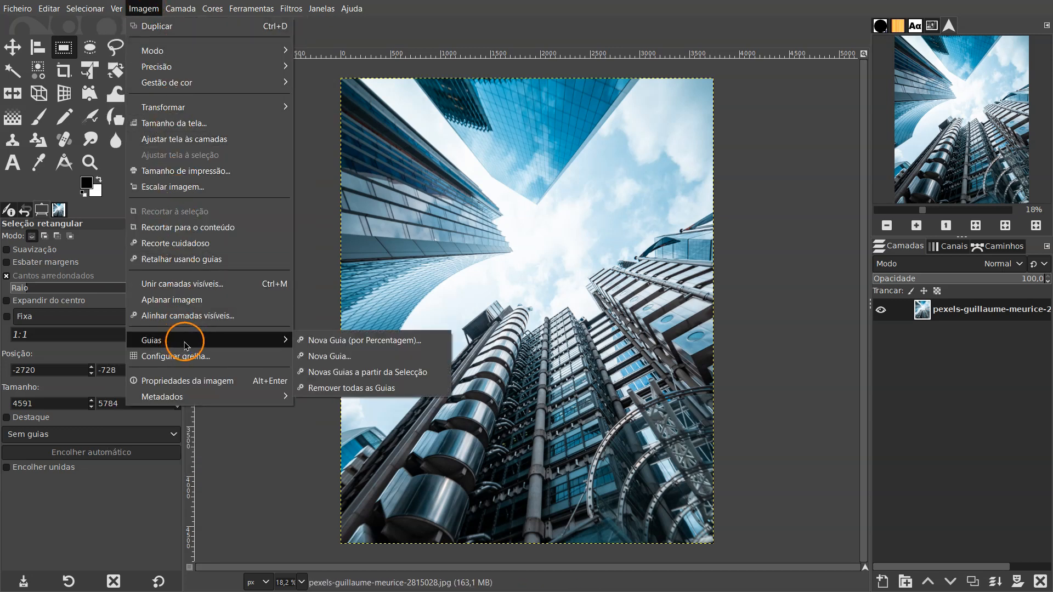
left_click(429, 341)
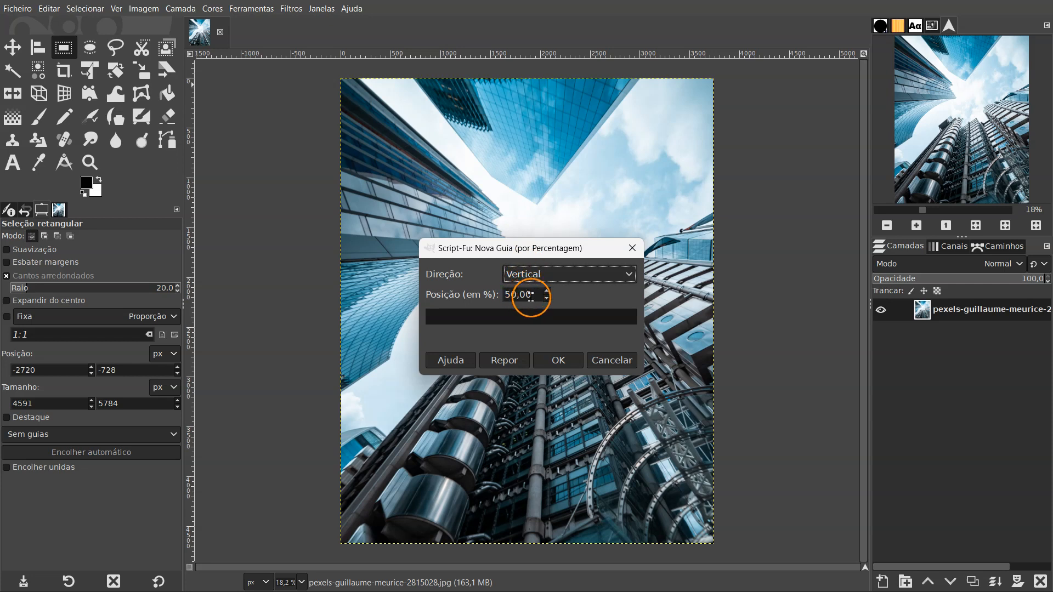
left_click(555, 359)
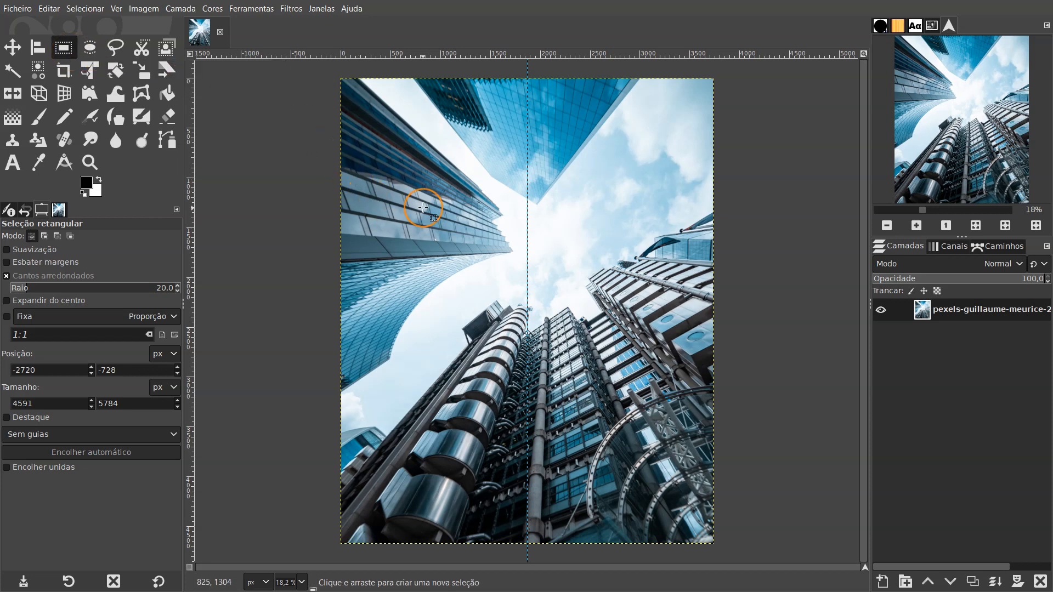
Make a rectangular selection covering the left half of the image, snapped to the central guide and extending beyond the canvas edges.
key("minus")
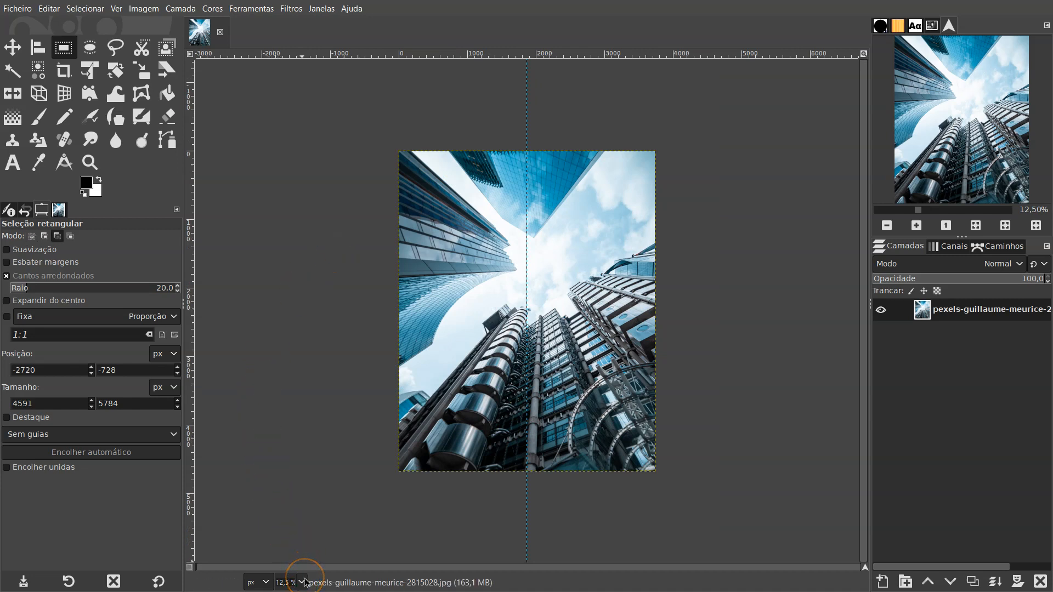
left_click(303, 582)
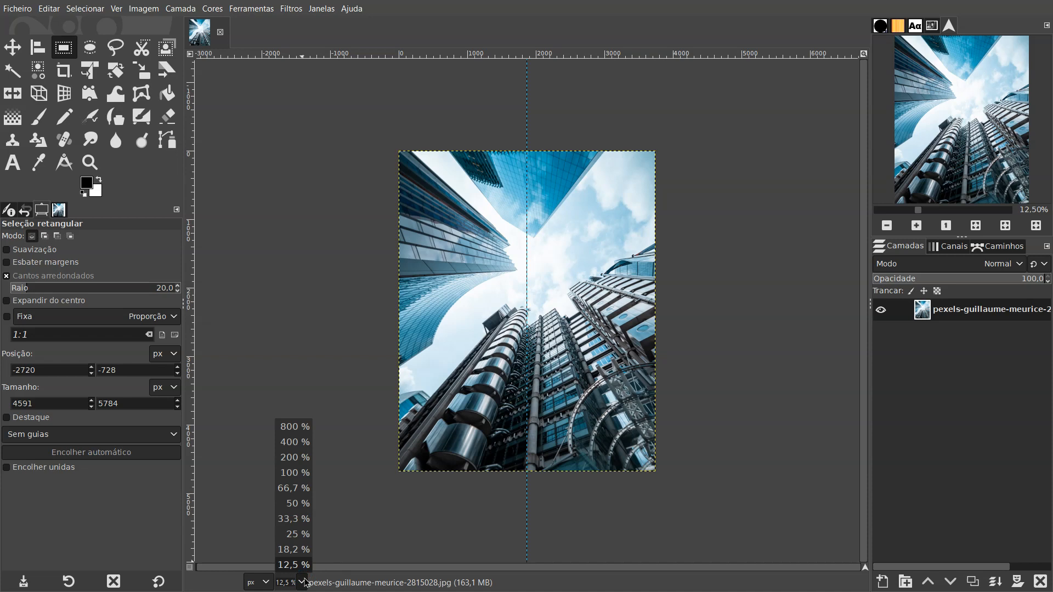
left_click(305, 582)
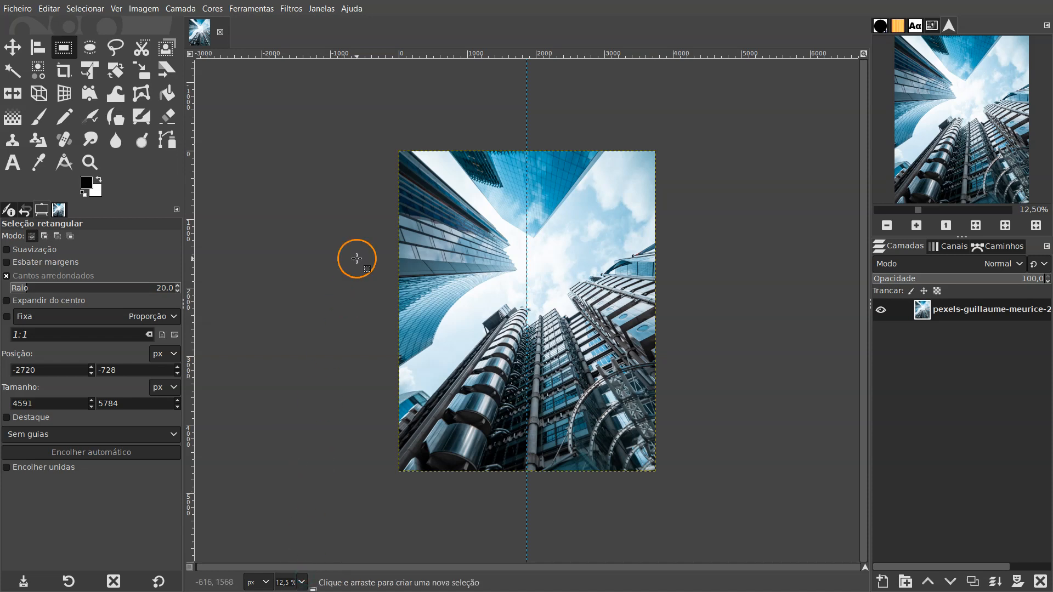
left_click(349, 113)
left_click_drag(349, 113, 523, 493)
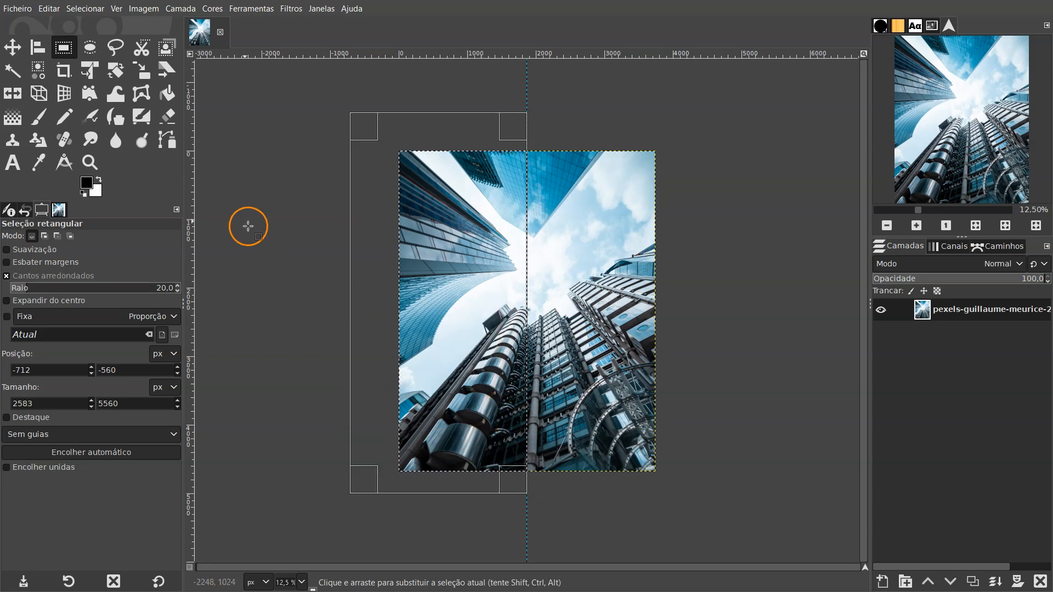
Copy the selected left half, paste it, and turn the floating selection into a new layer.
left_click(50, 9)
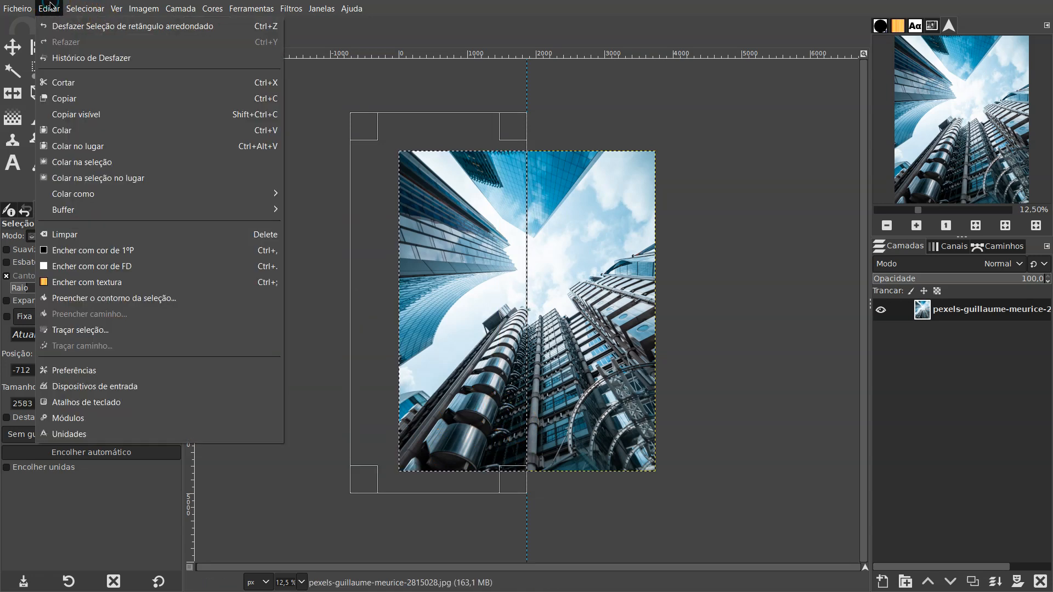
left_click(77, 98)
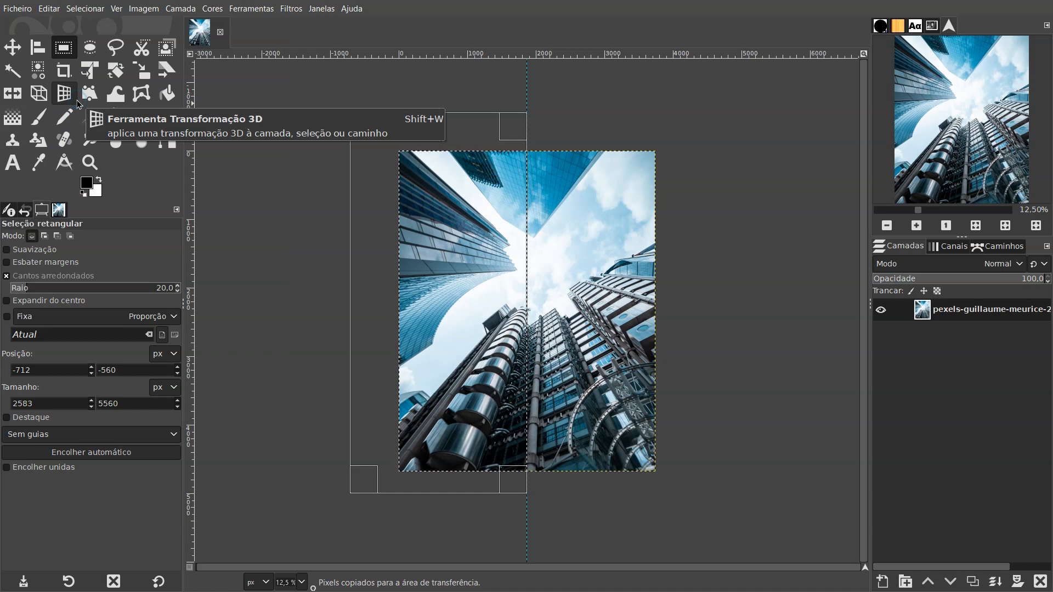
left_click(50, 7)
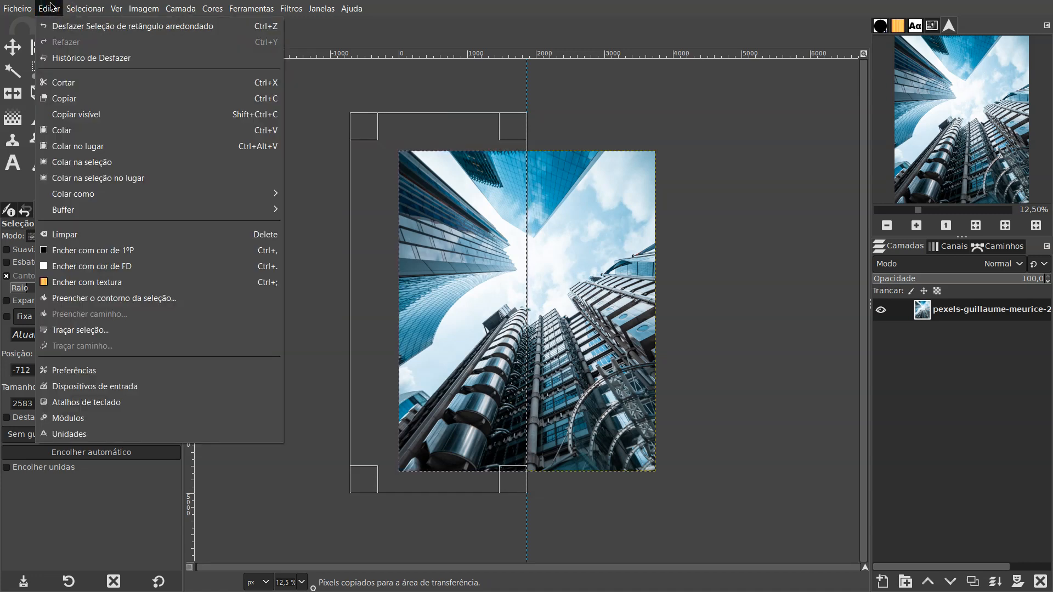
left_click(99, 130)
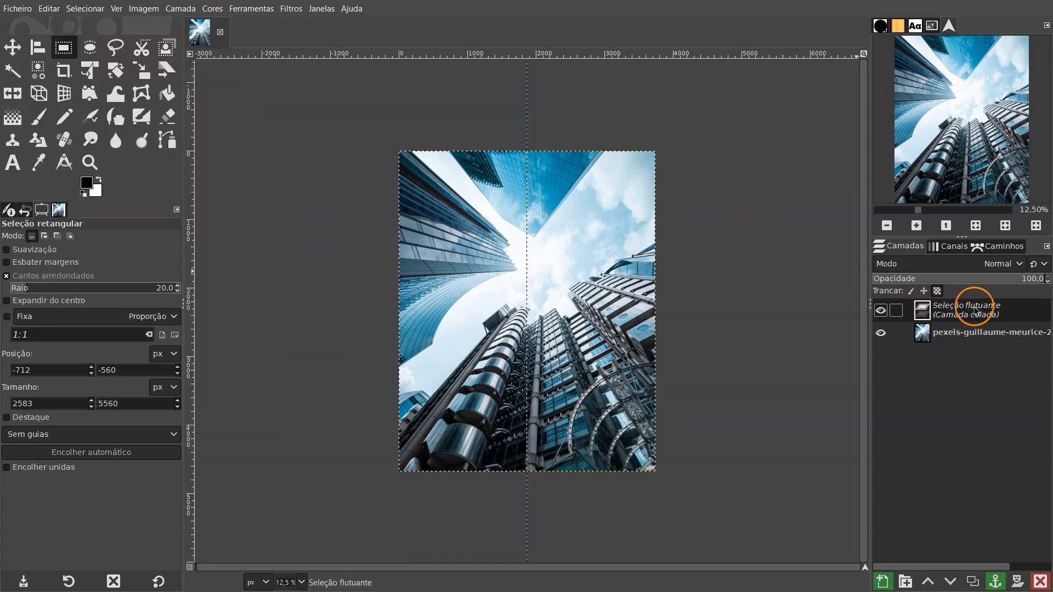
left_click(881, 333)
left_click(881, 333)
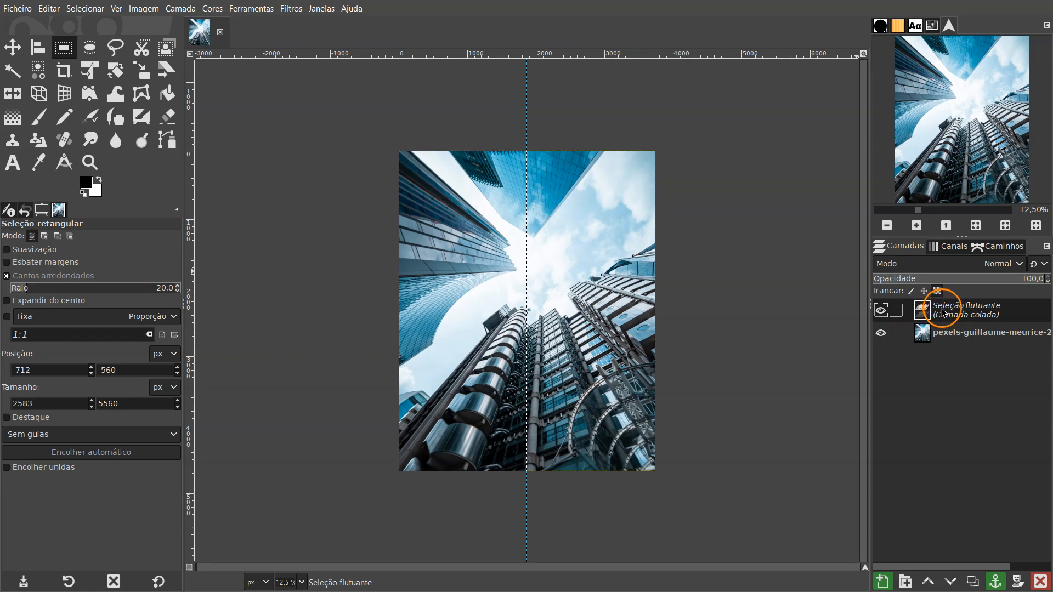
left_click(180, 9)
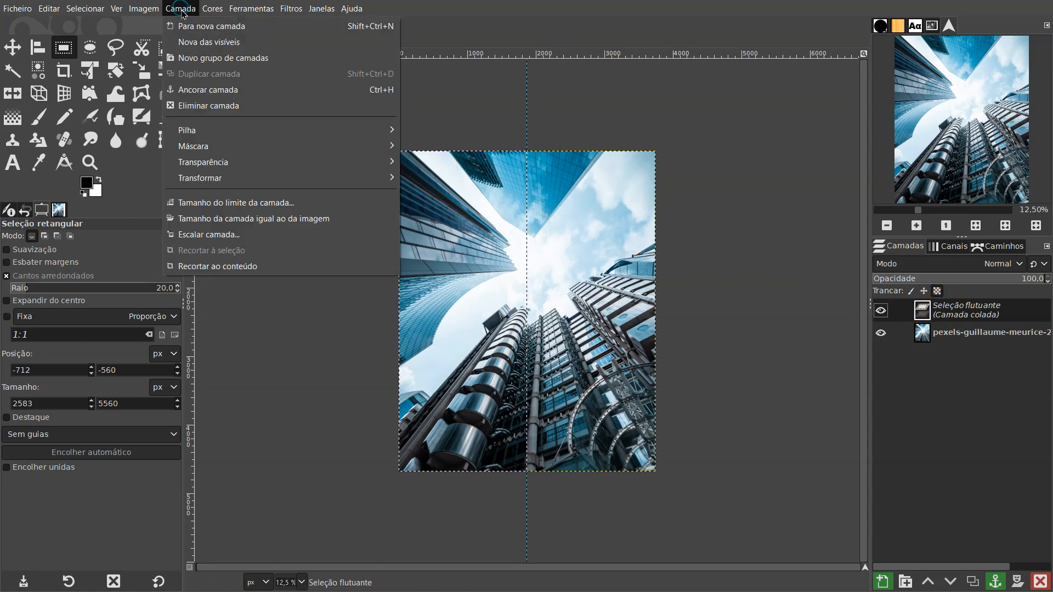
left_click(380, 28)
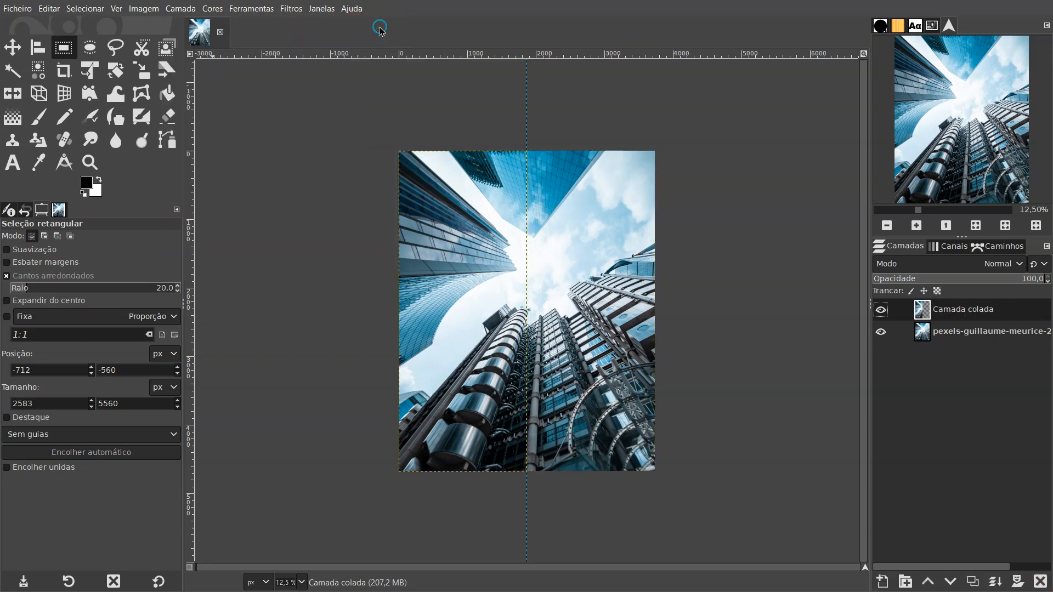
Hide and reshow the original photo layer to check the contents of the pasted layer.
left_click(880, 332)
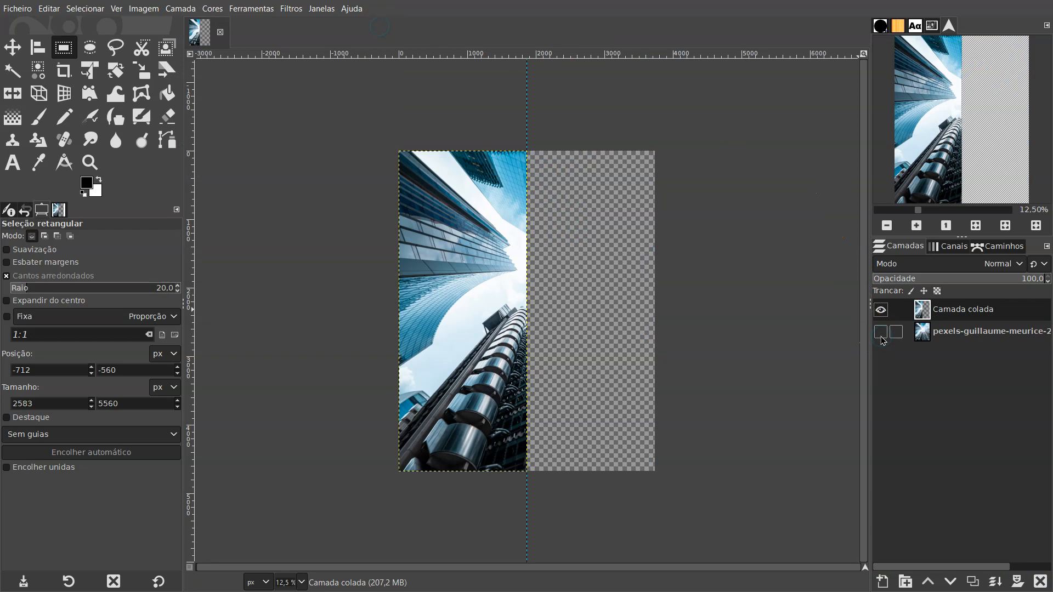
left_click(880, 333)
left_click(881, 309)
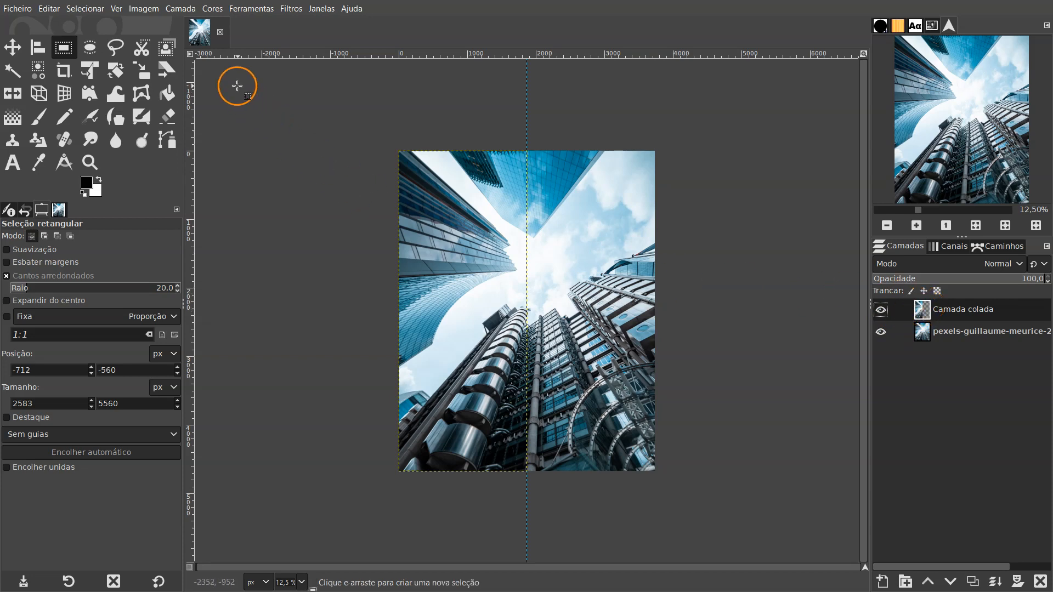
Try flipping the pasted layer horizontally with the layer transform command, and undo the flip.
left_click(183, 8)
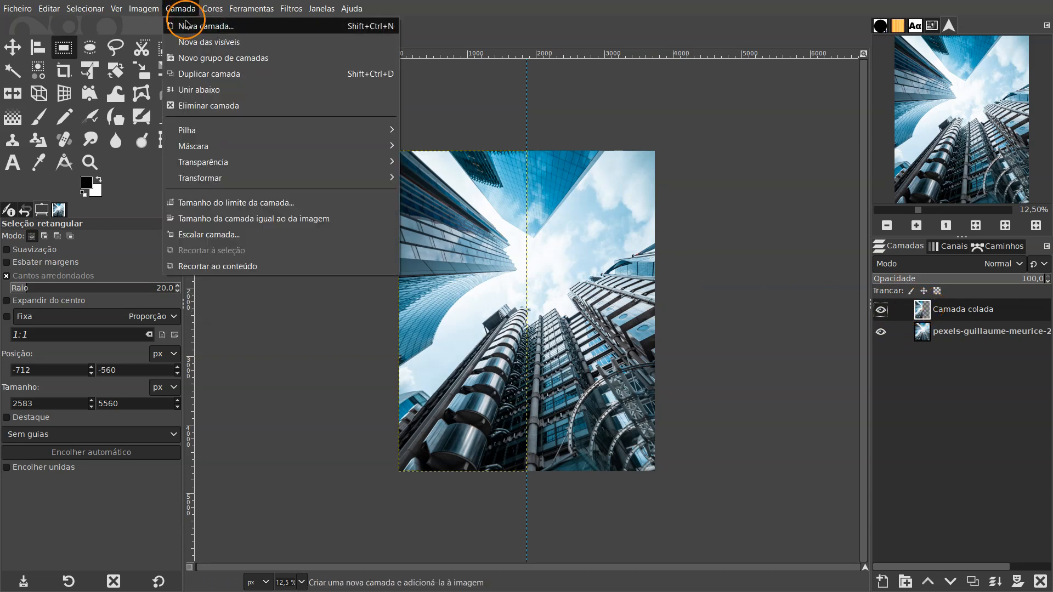
mouse_move(226, 184)
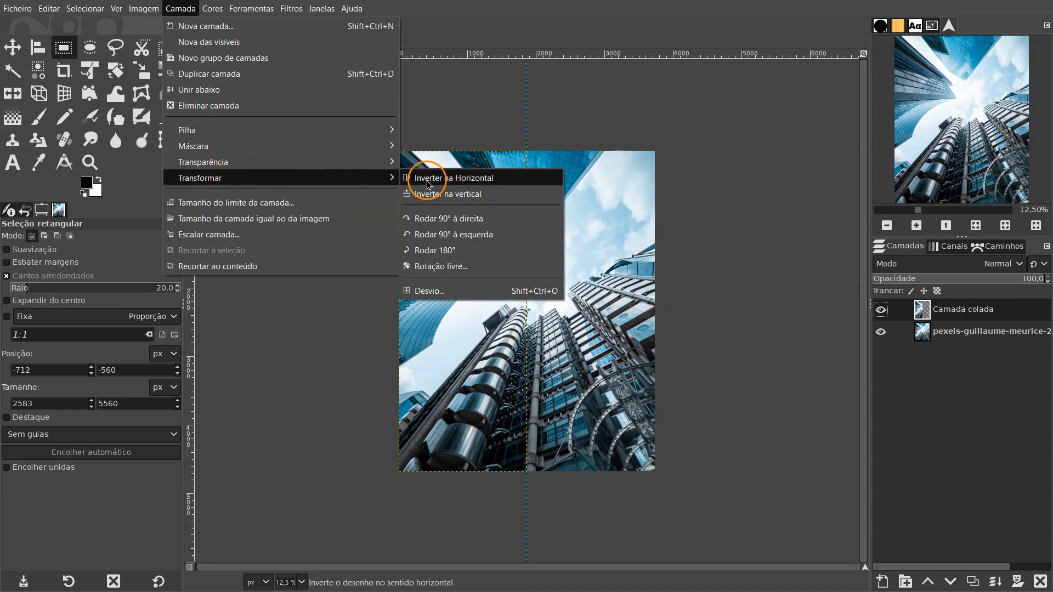
left_click(475, 181)
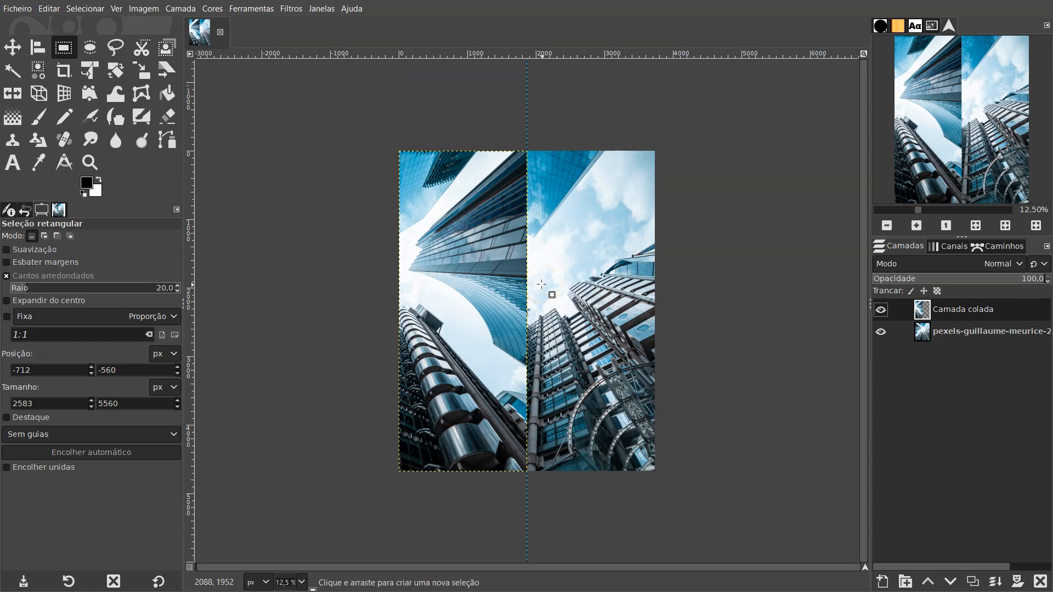
key("ctrl+z")
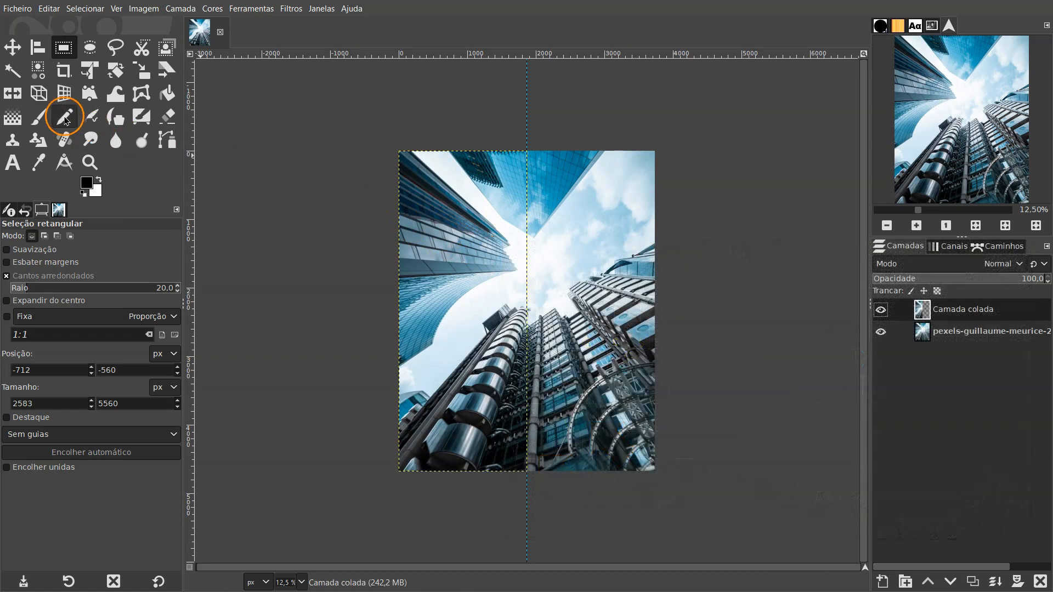
Flip the pasted left-half layer horizontally with the Flip tool, also trying out the vertical direction.
left_click(13, 93)
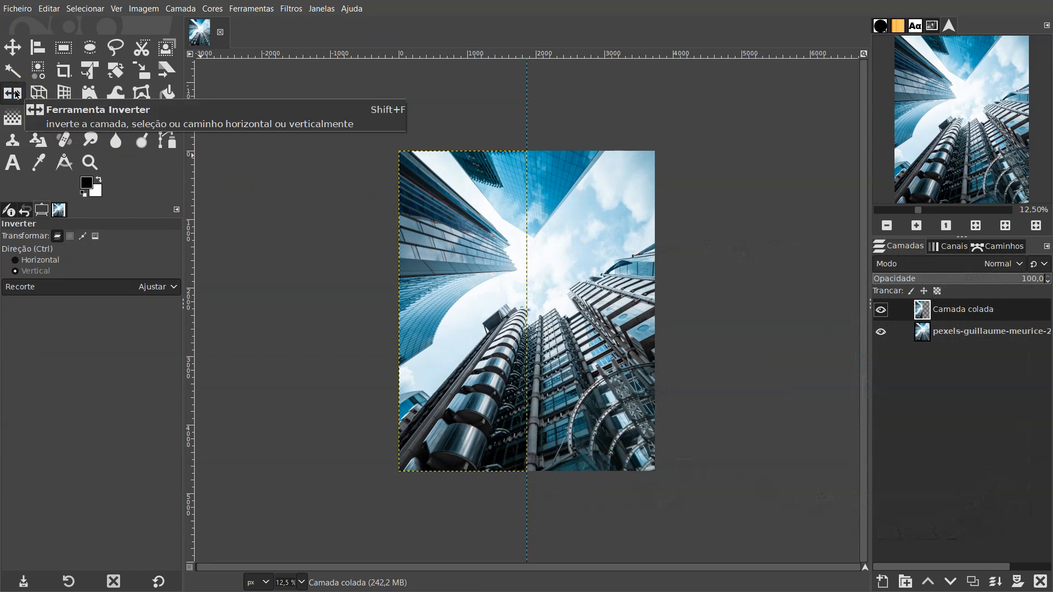
left_click(497, 259)
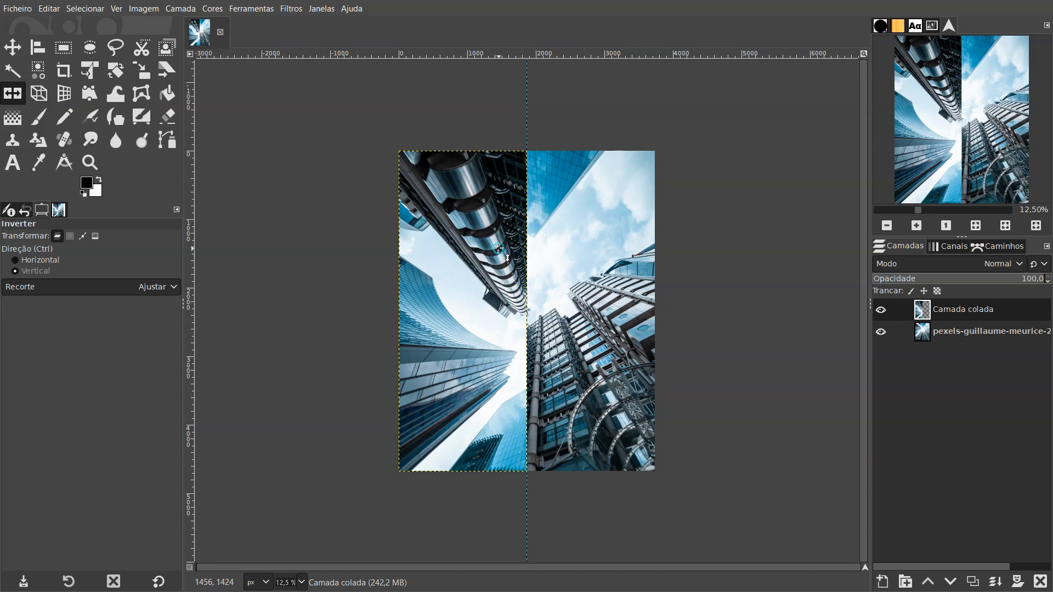
left_click(498, 248)
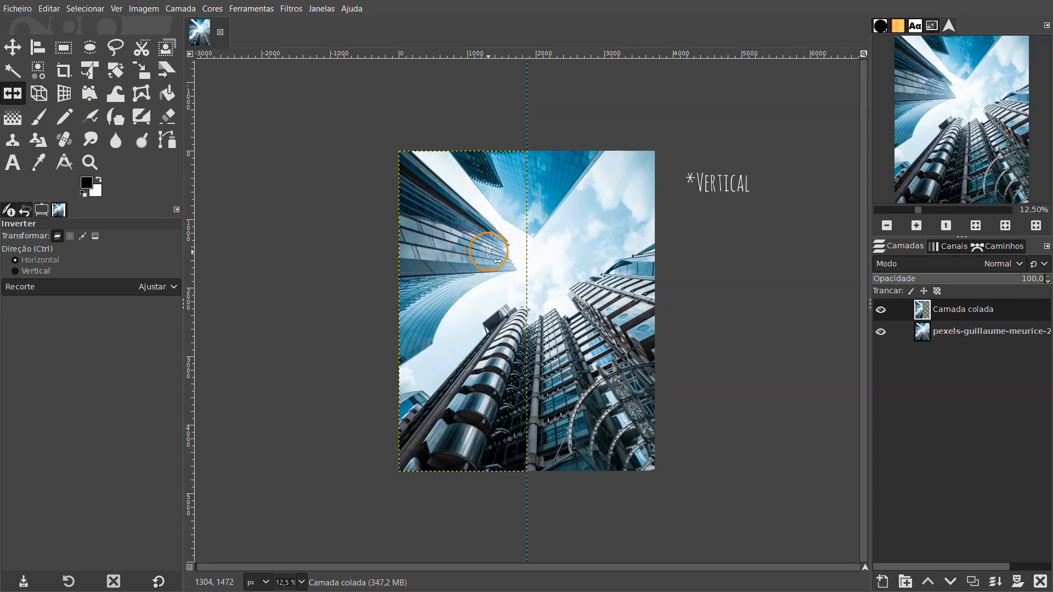
left_click(485, 251)
left_click(485, 251)
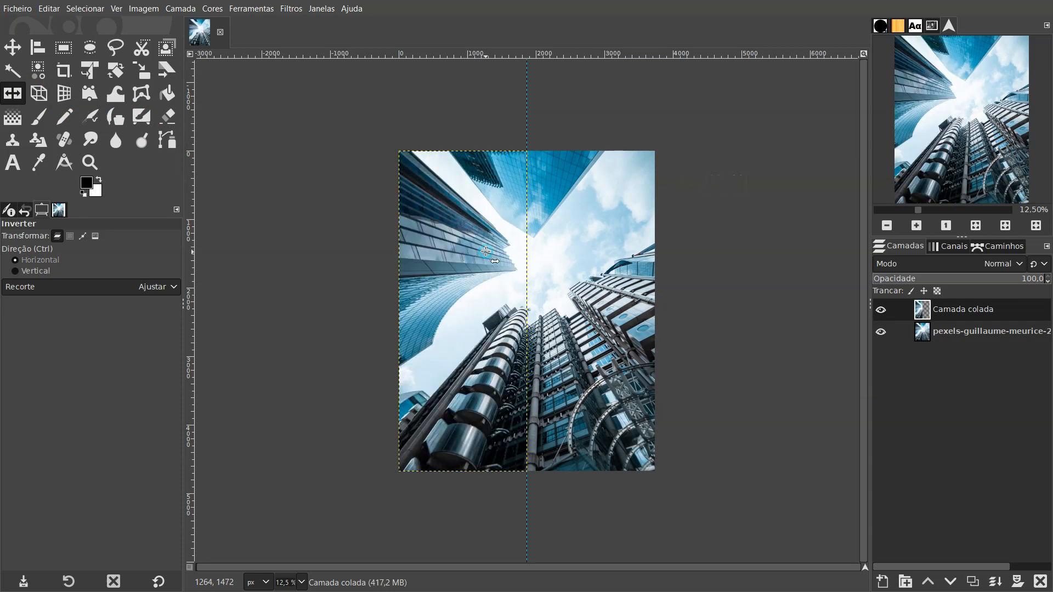
left_click(485, 251, "ctrl")
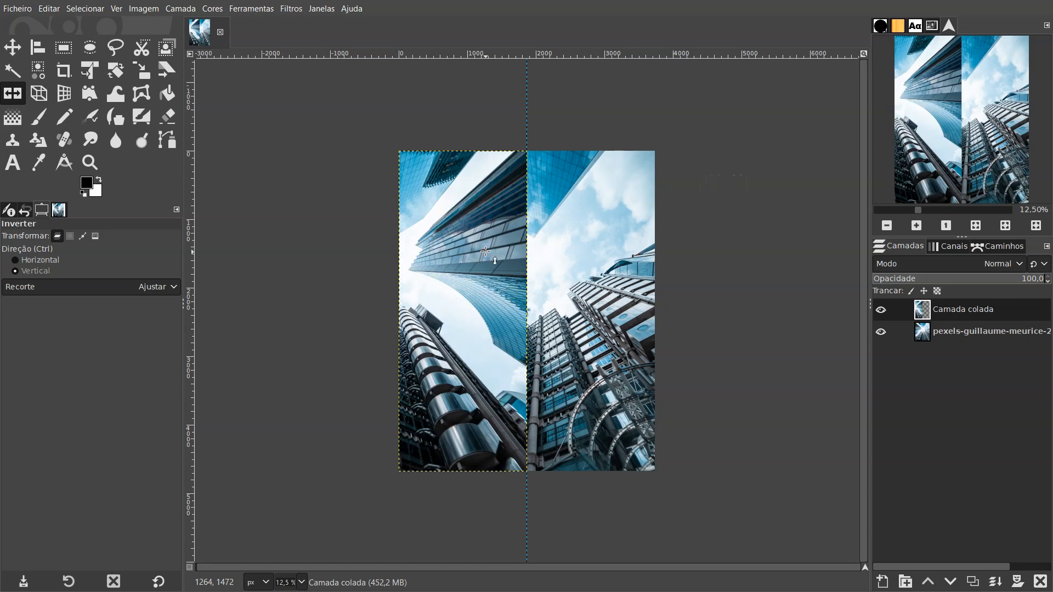
left_click(29, 271)
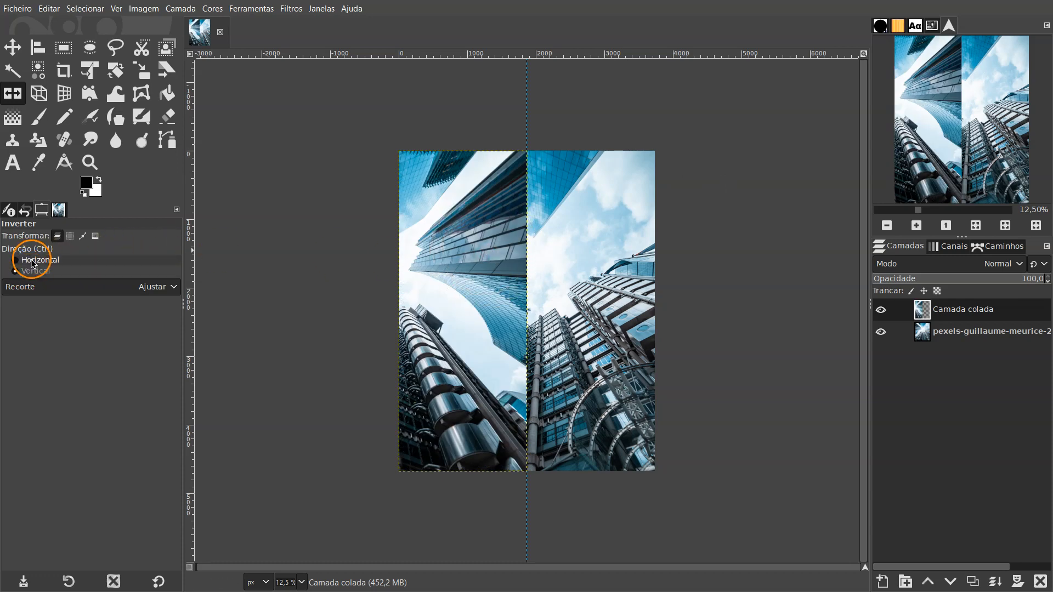
Set the Move tool to move layers and shift the flipped layer onto the right half, snapped to the central guide.
left_click(16, 49)
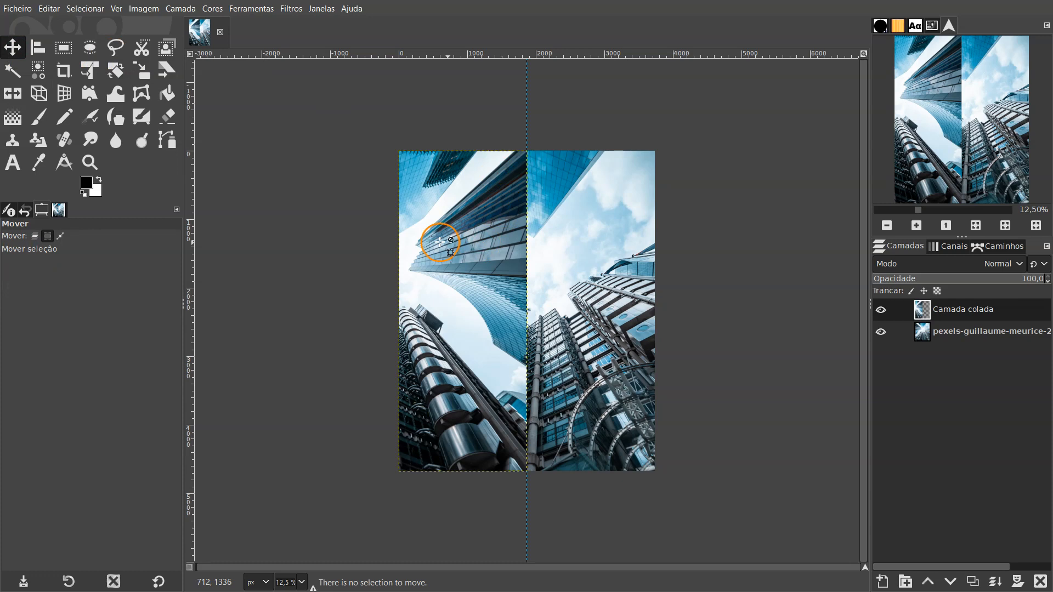
left_click(36, 236)
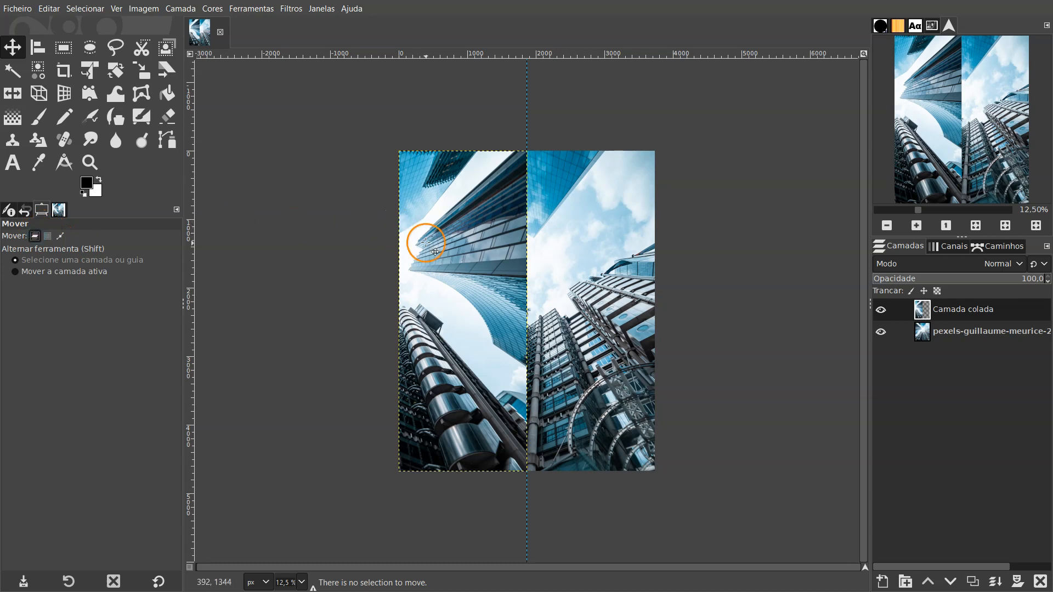
left_click_drag(428, 243, 557, 245)
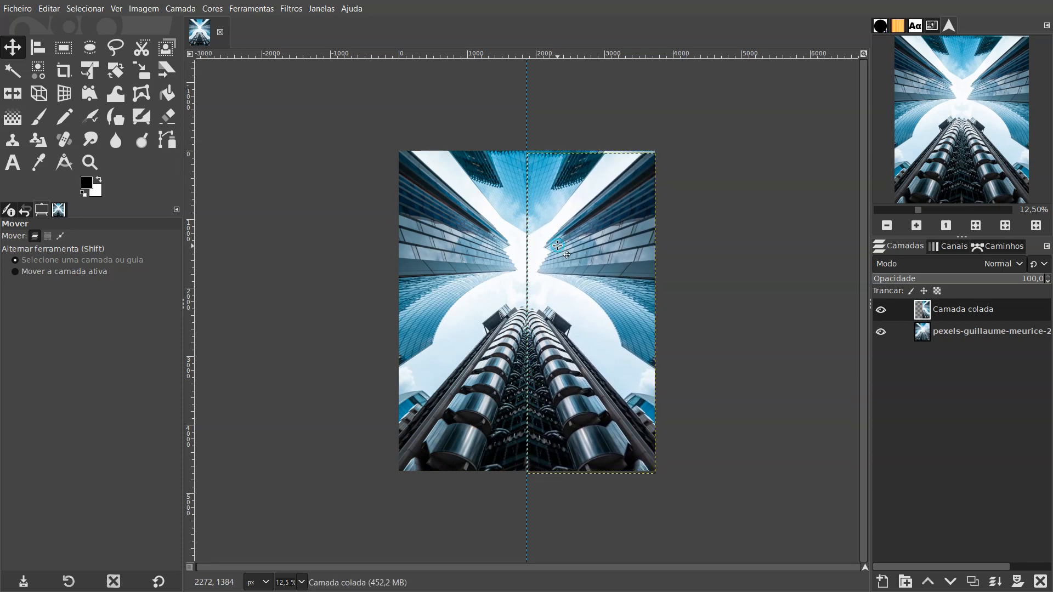
Undo the last move and shift the flipped layer onto the right half again, aligned with the central guide and image edges.
key("ctrl")
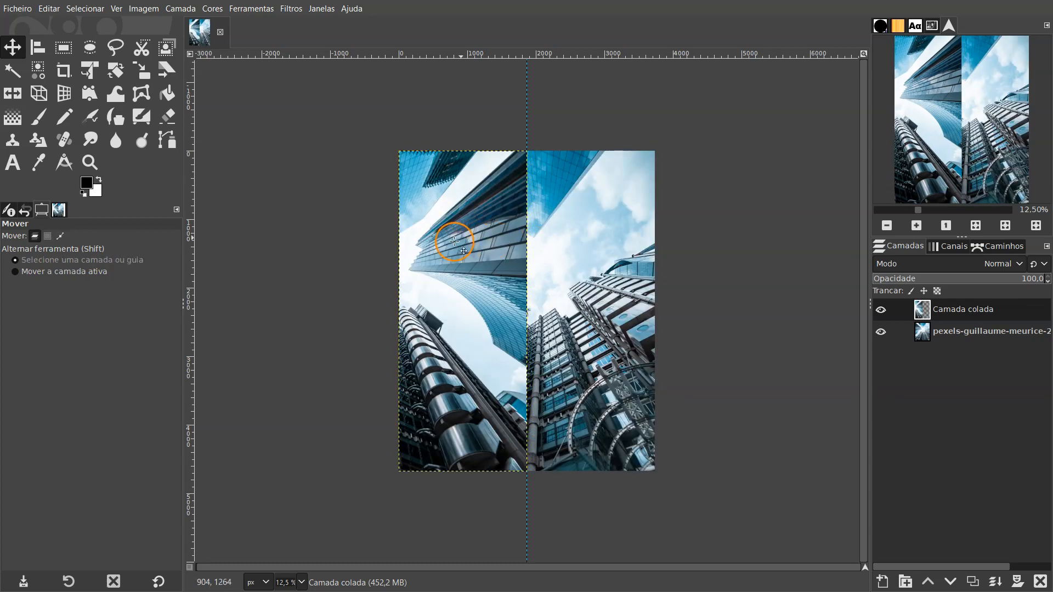
left_click(467, 250)
left_click_drag(466, 250, 590, 272)
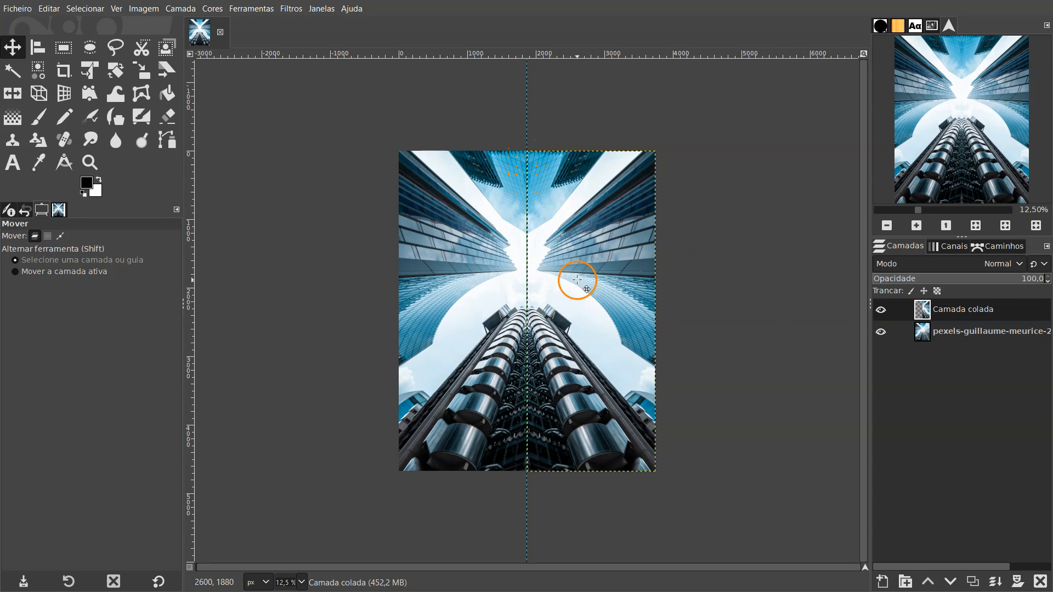
Hide the guides and select the original photo layer to inspect the mirrored result without distracting lines.
left_click(116, 9)
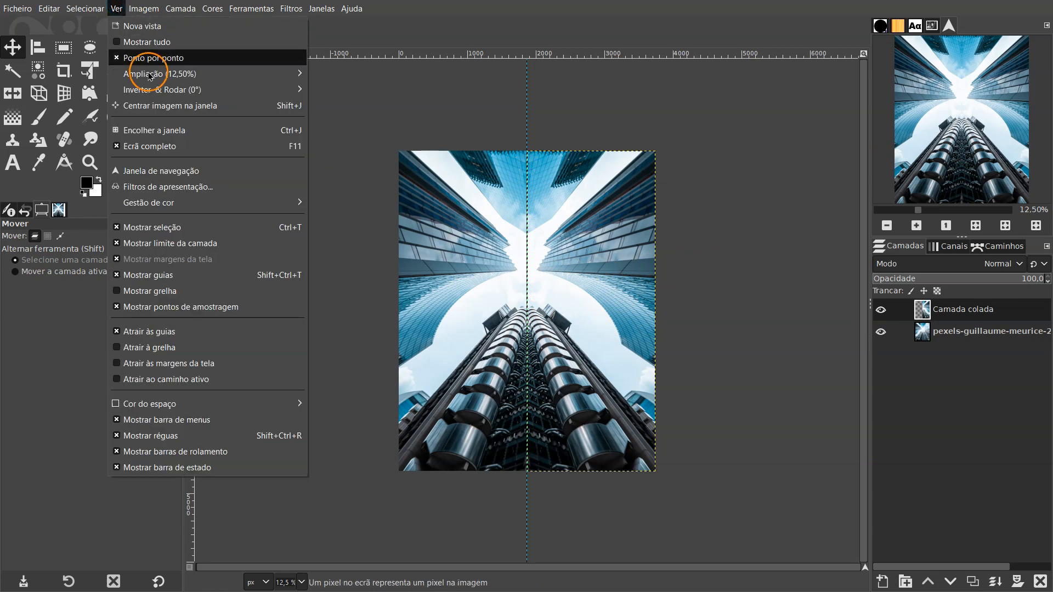
left_click(174, 277)
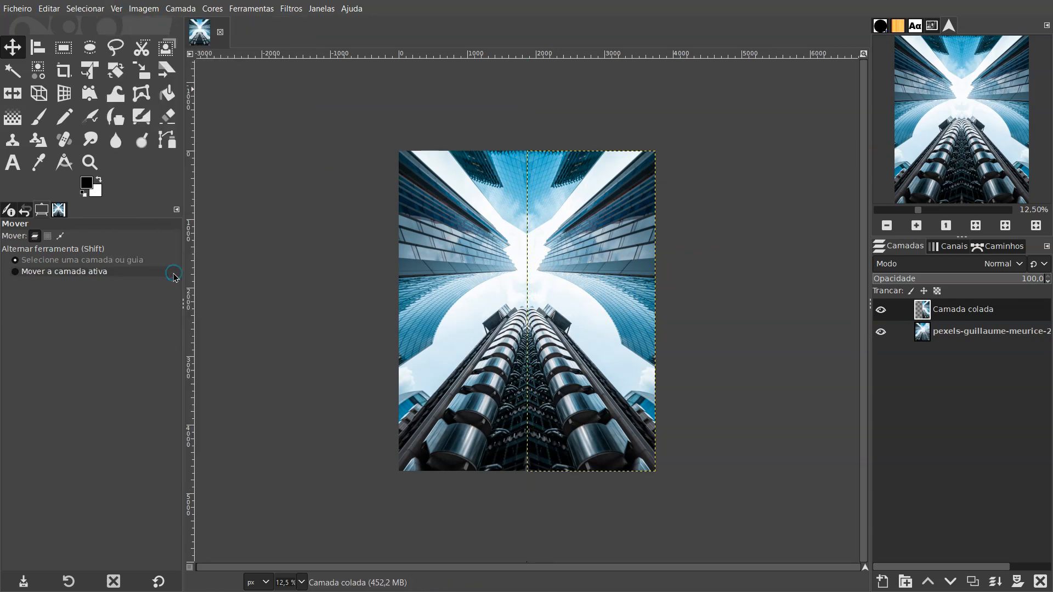
left_click(951, 338)
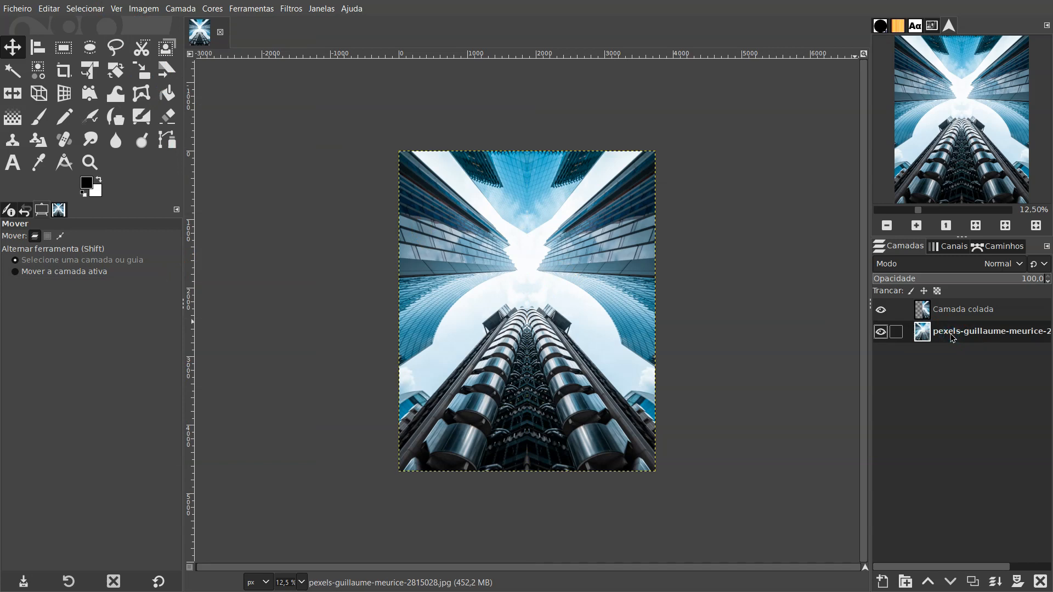
key("plus")
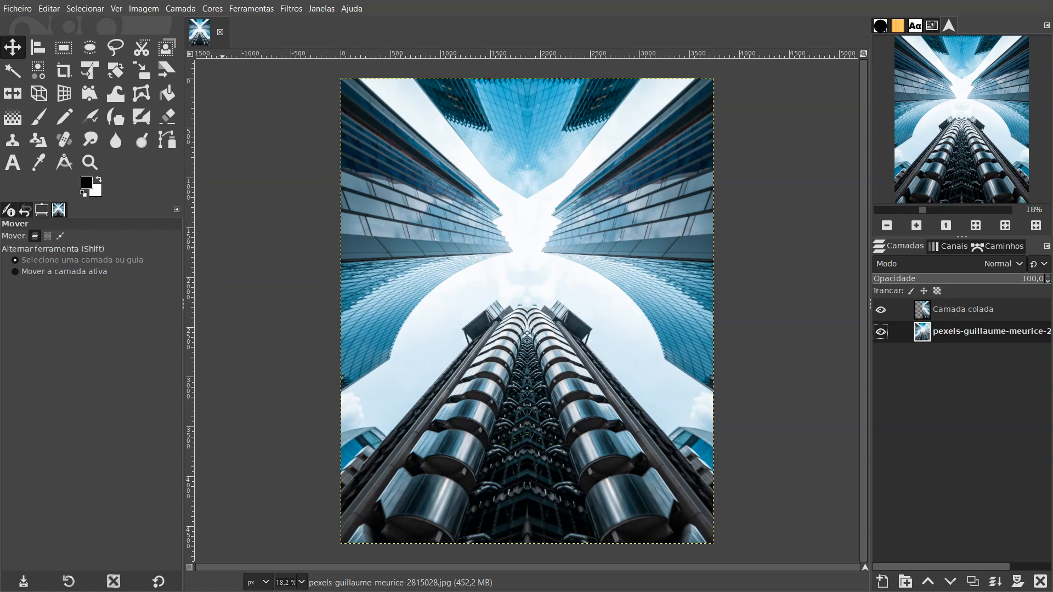
Export the mirrored image as a JPEG at quality 90, adding a space and T to the end of the original file name.
left_click(11, 6)
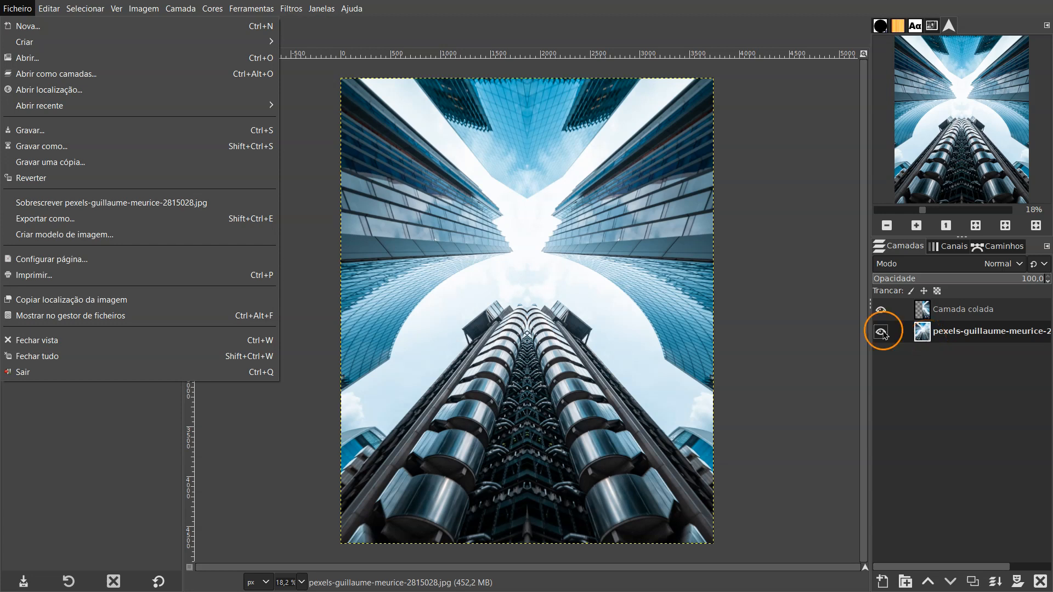
left_click(99, 219)
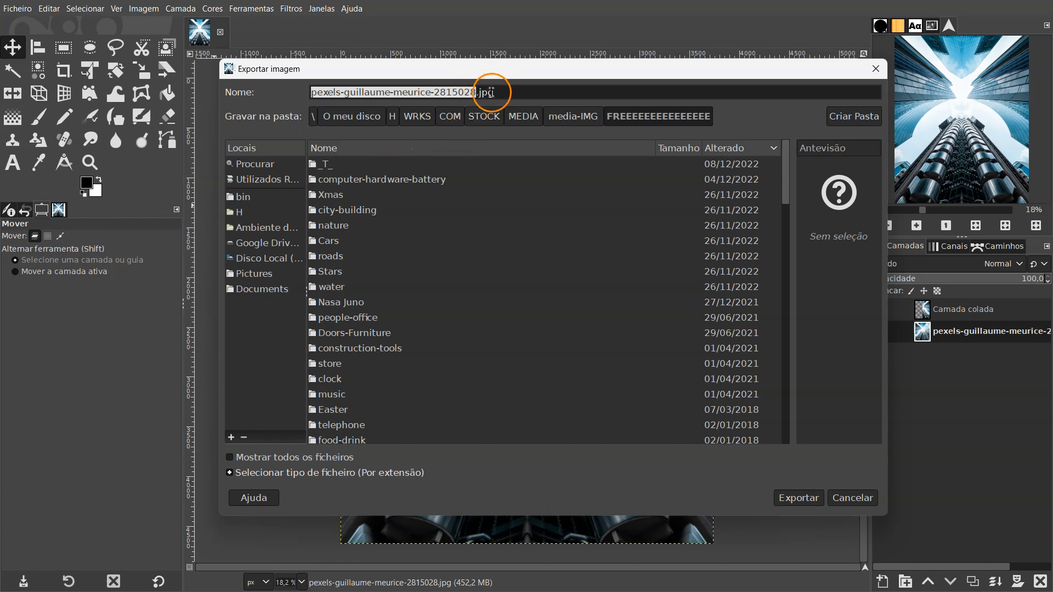
left_click(229, 473)
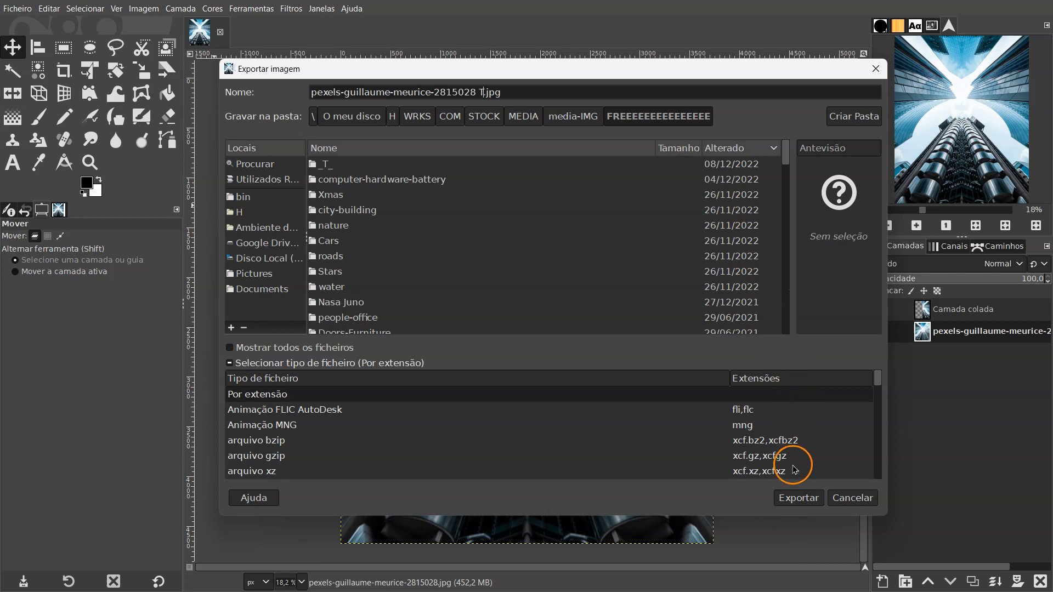
left_click(799, 498)
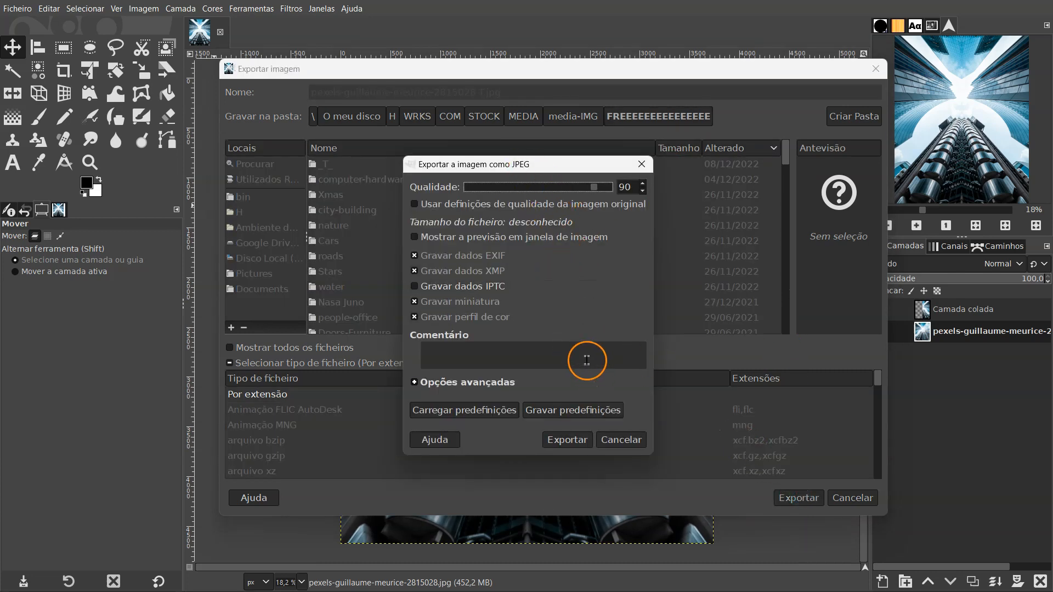
left_click(574, 440)
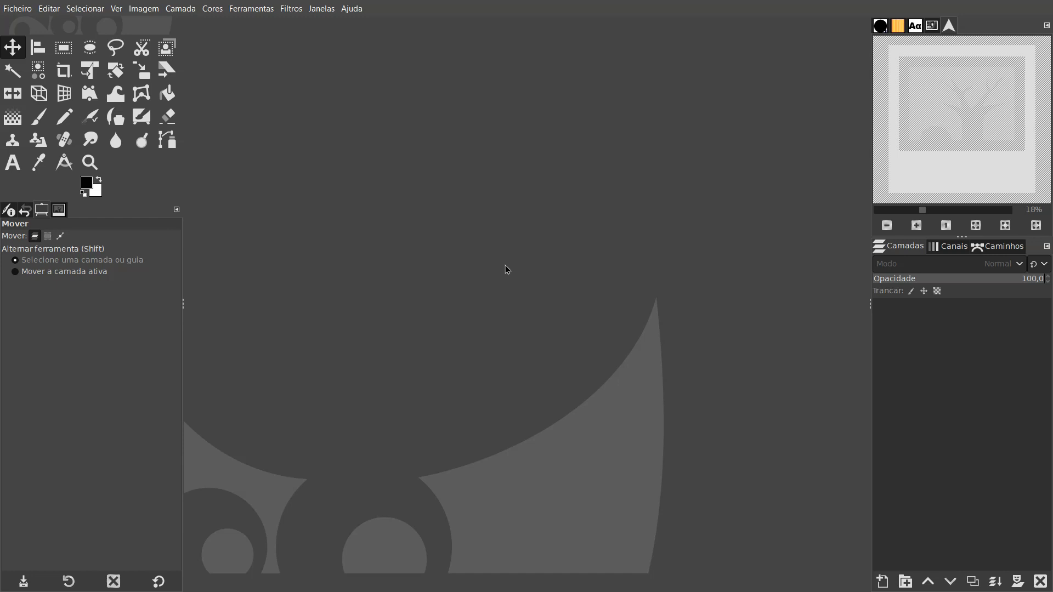
Create a new 1920 x 1080 px image and hide its Fundo layer.
left_click(18, 8)
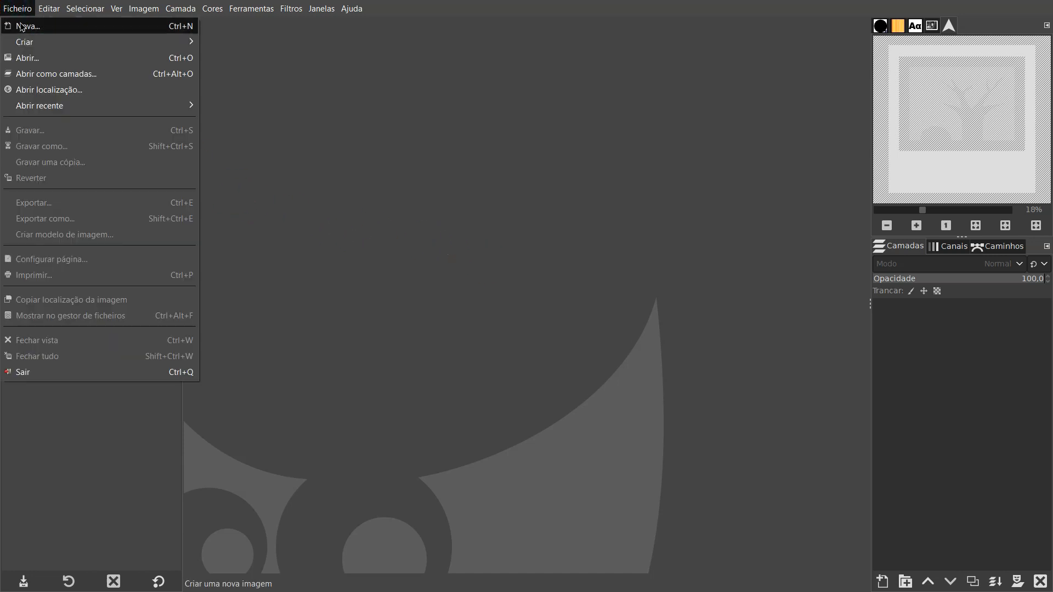
left_click(26, 28)
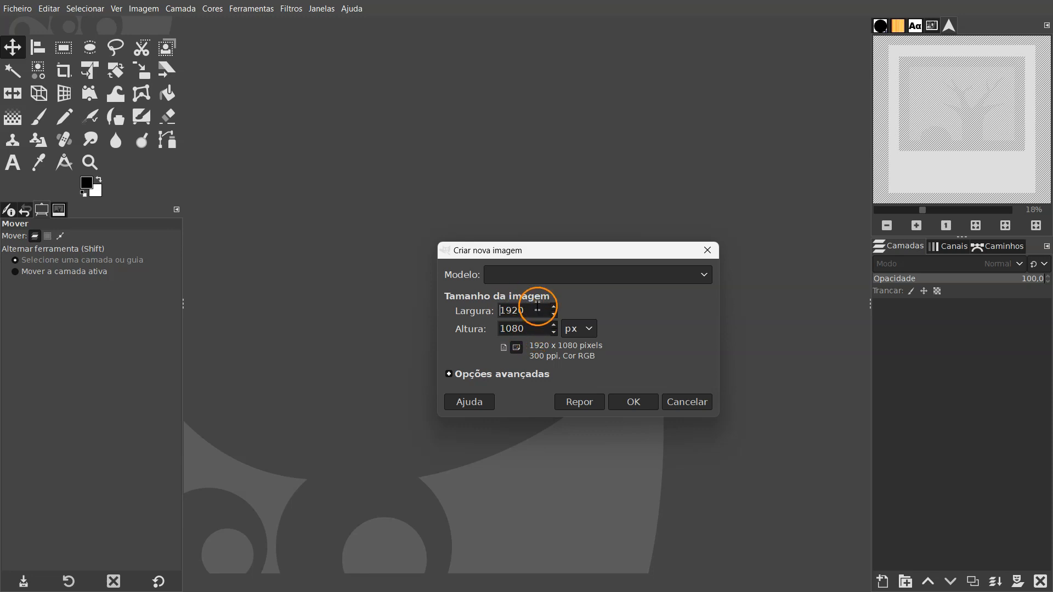
left_click(644, 405)
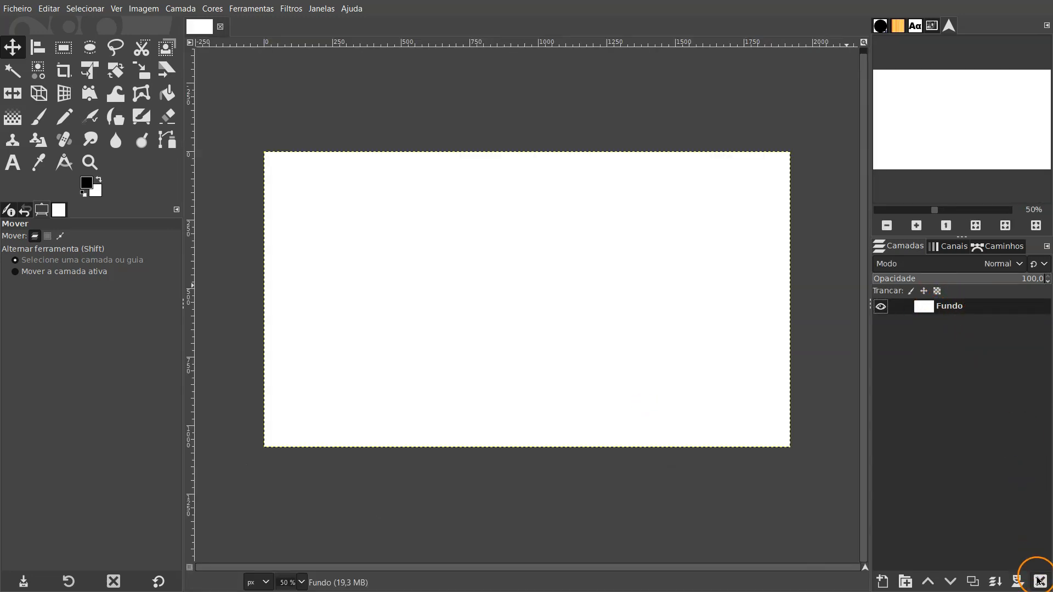
left_click(880, 307)
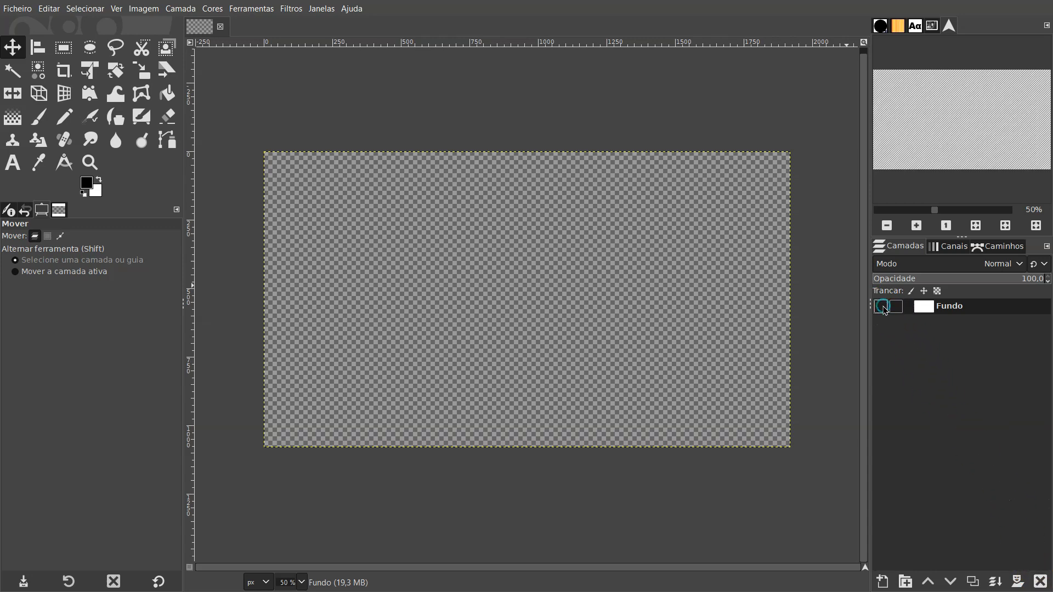
Add a vertical guide by percentage at 50% of the image width.
left_click(142, 9)
mouse_move(204, 342)
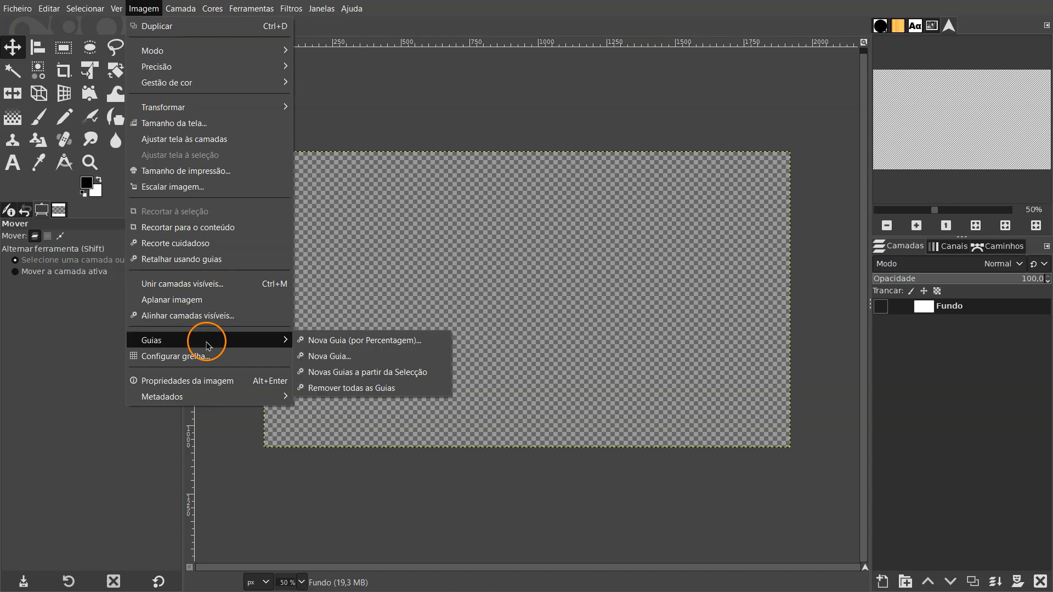
left_click(336, 343)
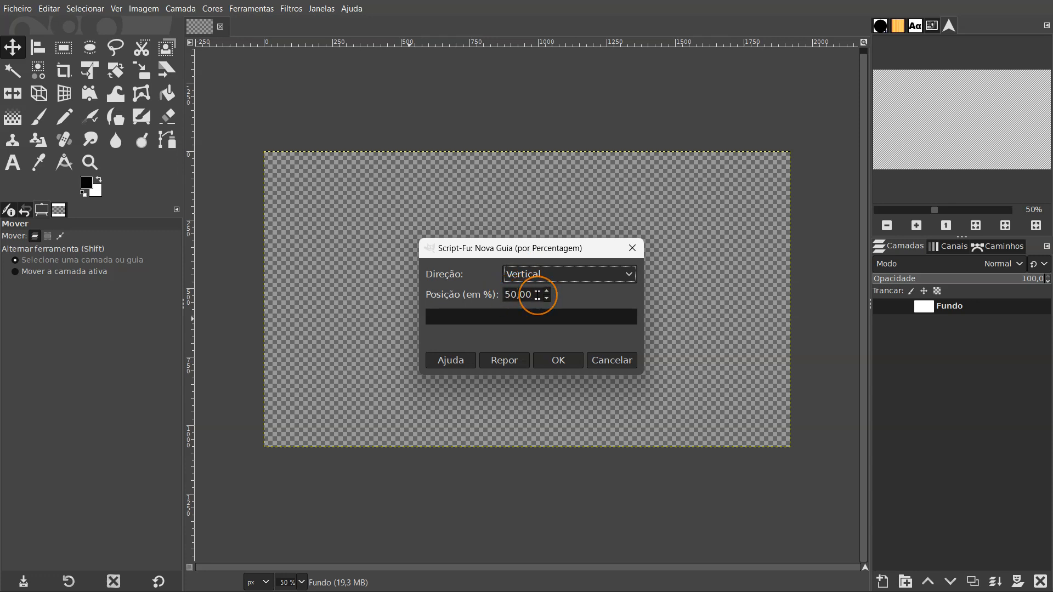
left_click(562, 360)
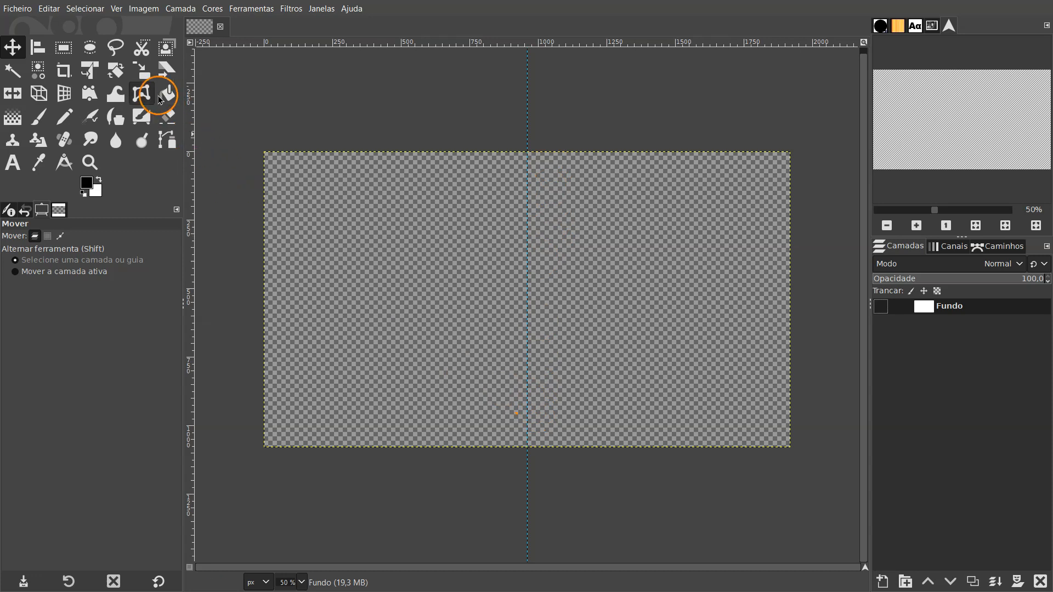
Show the Fundo layer and add a horizontal guide by percentage at 50% of the image height.
left_click(879, 307)
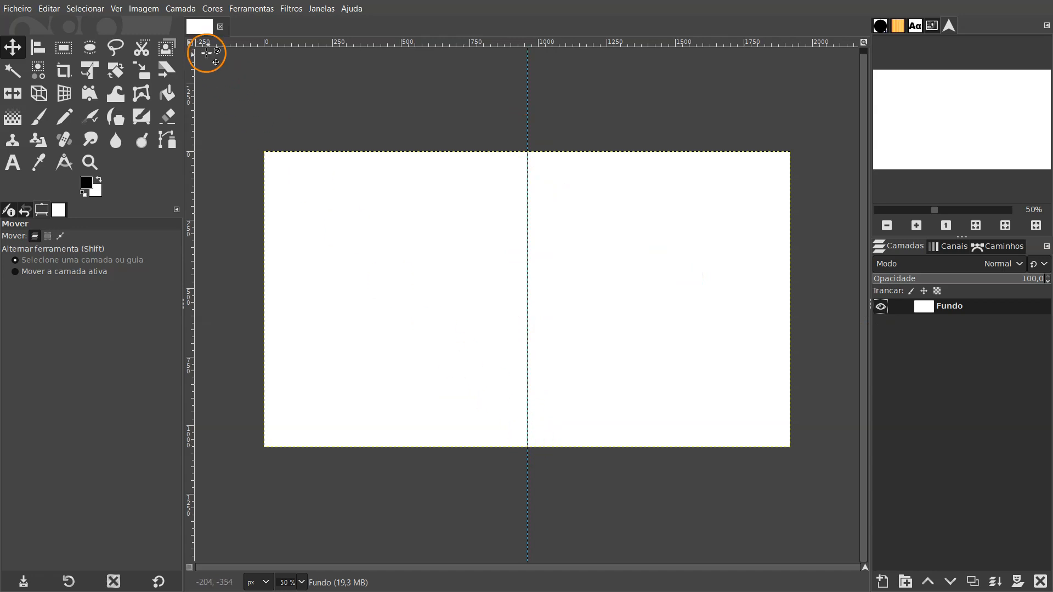
left_click(146, 7)
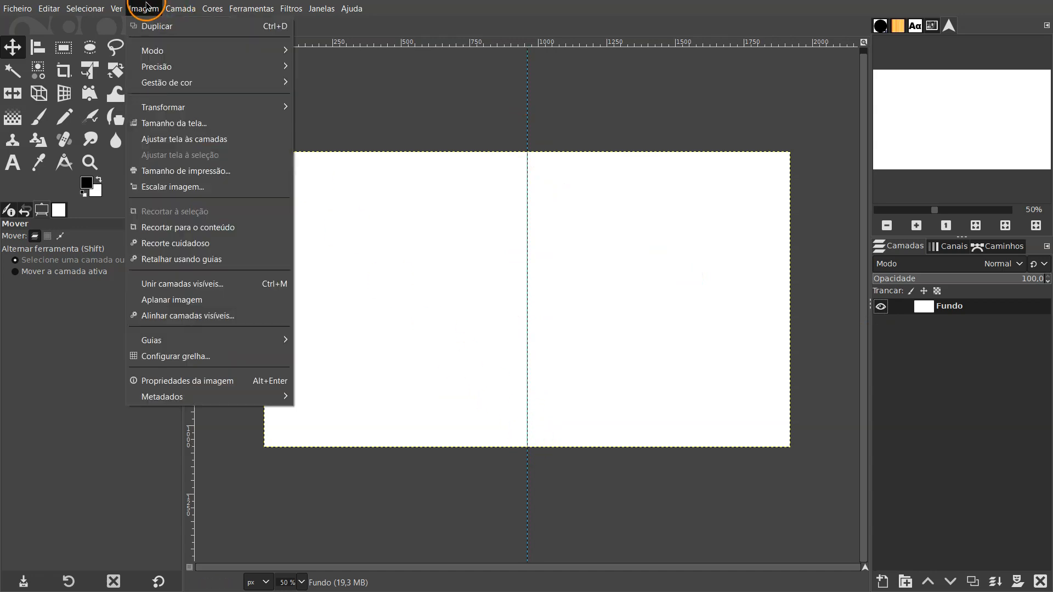
mouse_move(220, 339)
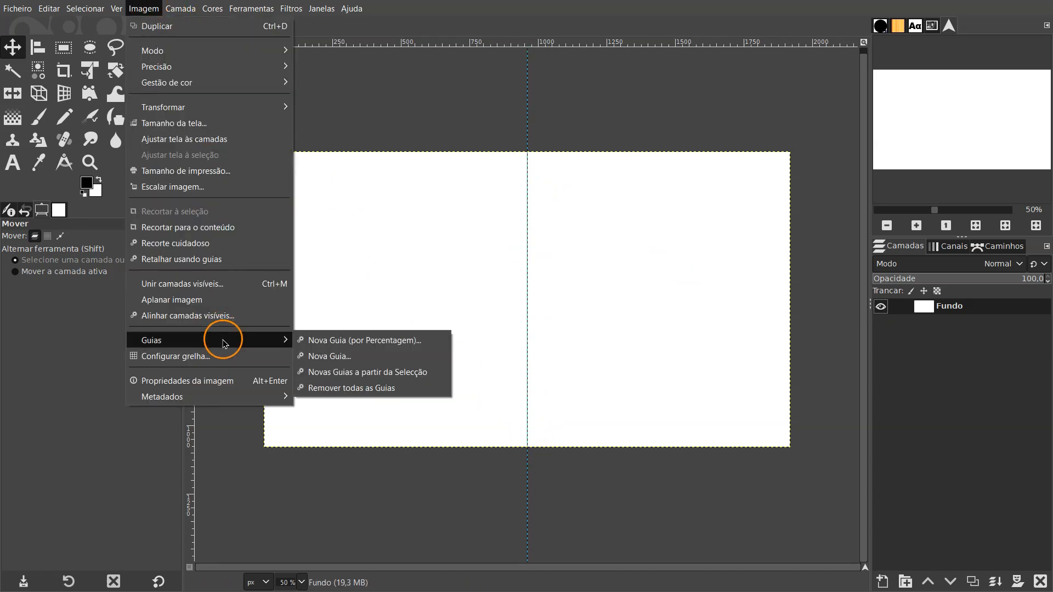
left_click(355, 341)
left_click(533, 277)
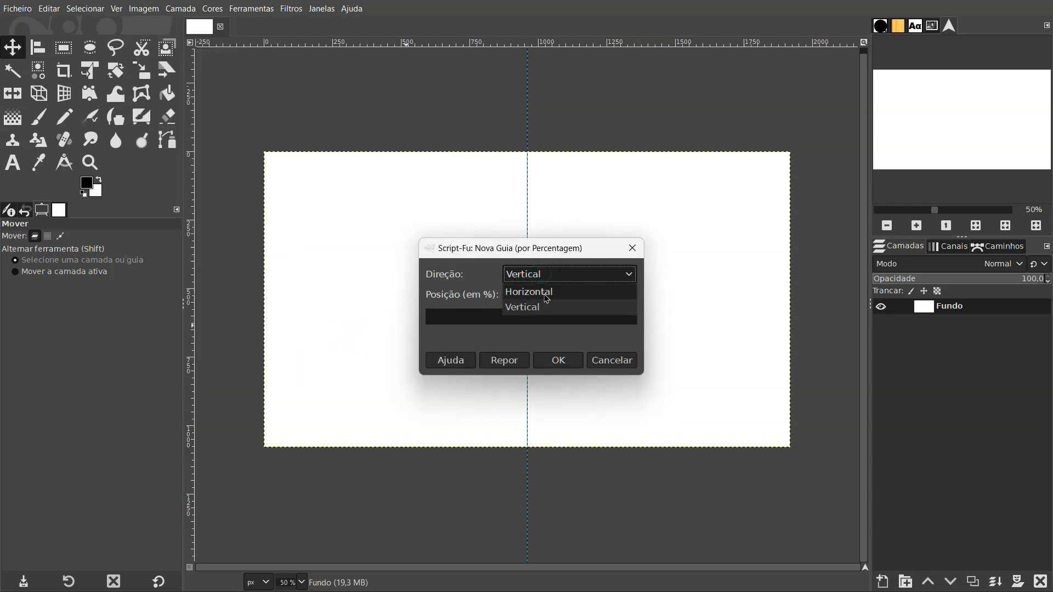
left_click(546, 295)
left_click(563, 360)
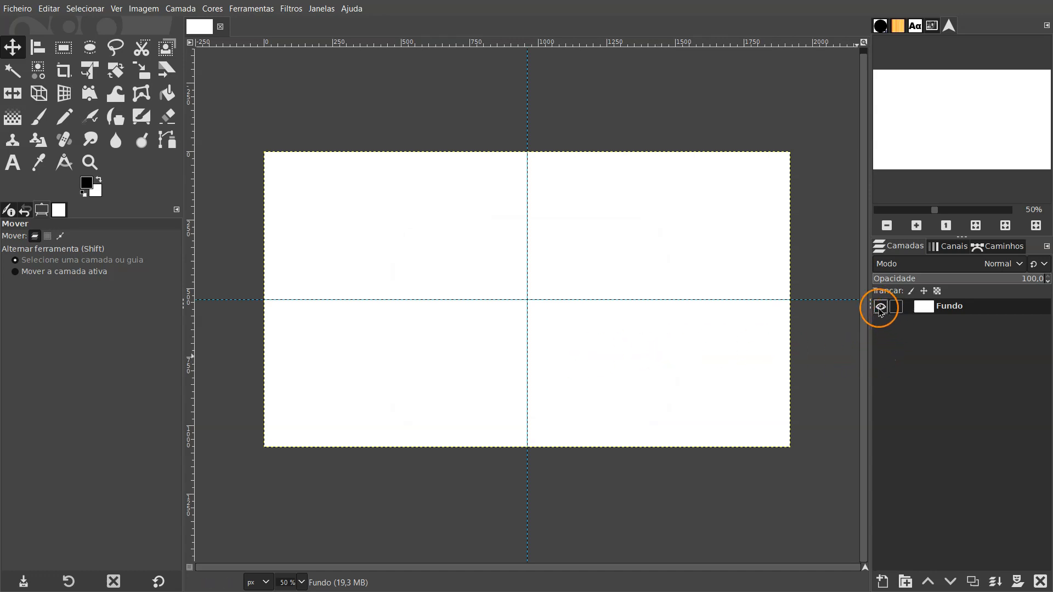
Hide the Fundo layer and bring in the city skyline photo from the file explorer as a new layer, converting its colour profile to sRGB.
left_click(880, 307)
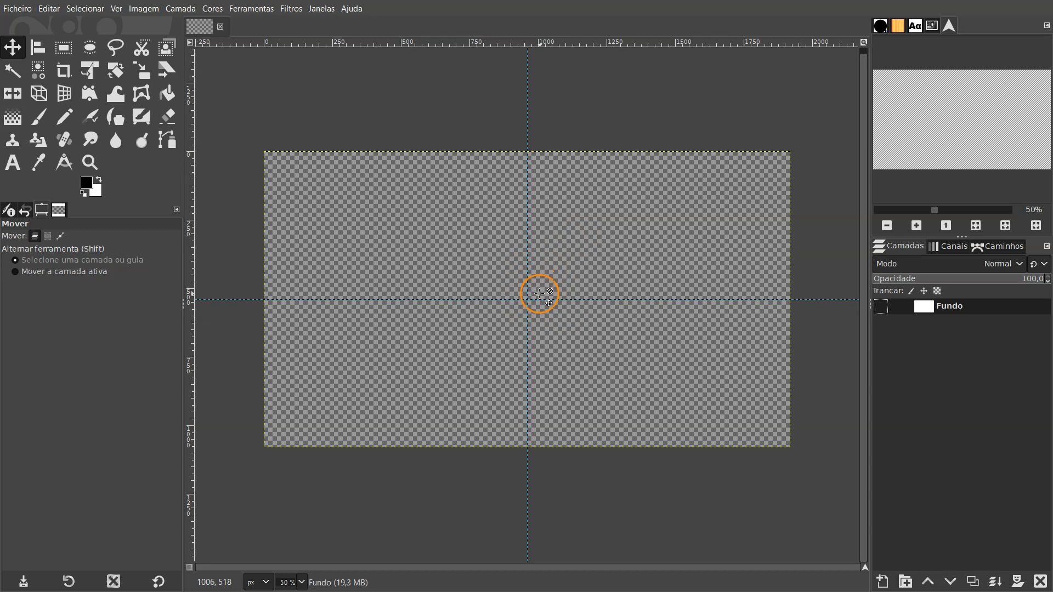
key("alt+Tab")
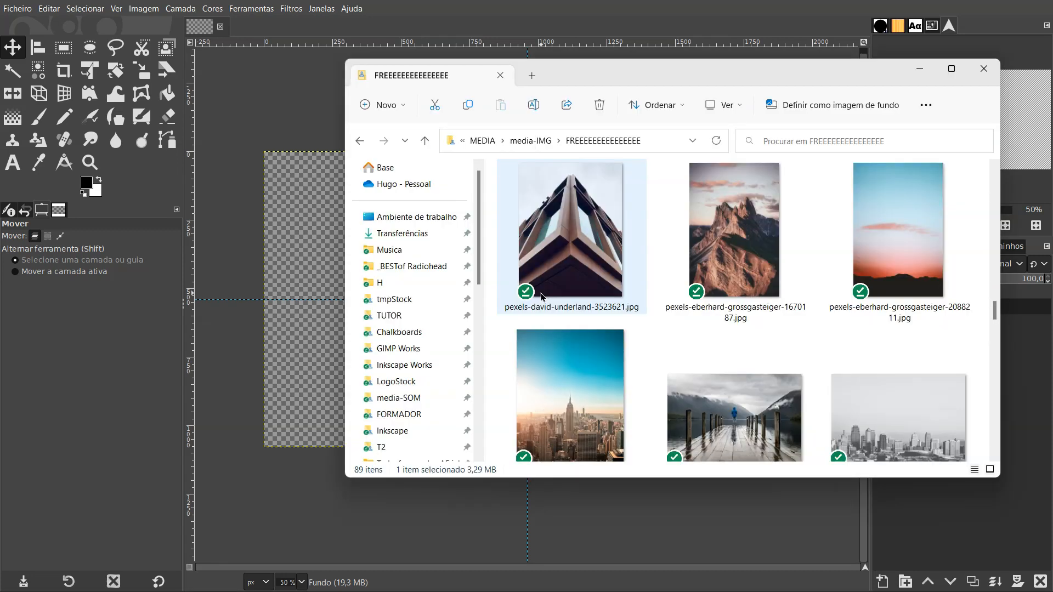
left_click_drag(578, 394, 313, 182)
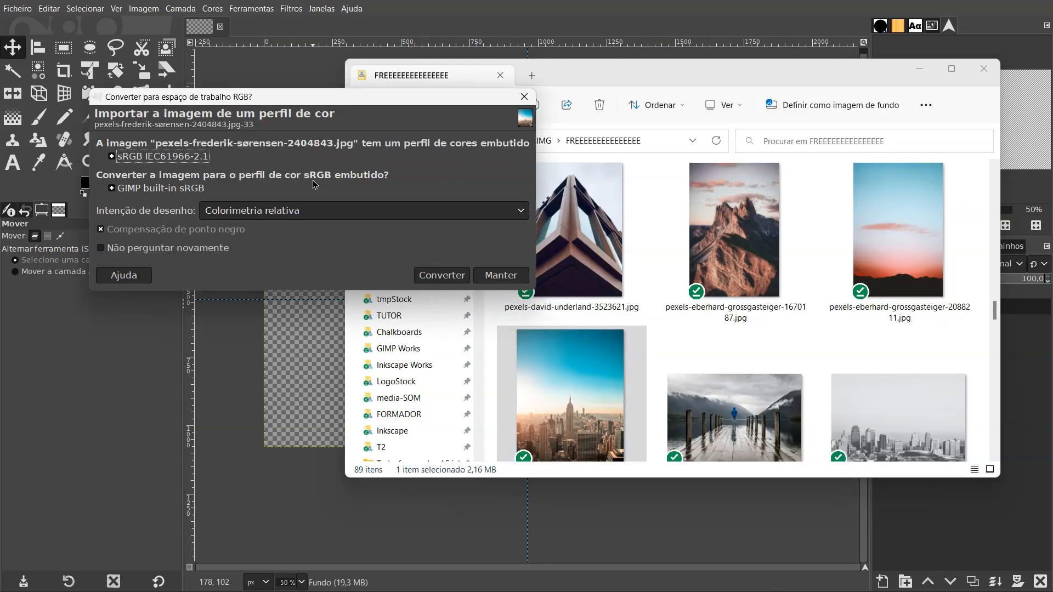
left_click(439, 275)
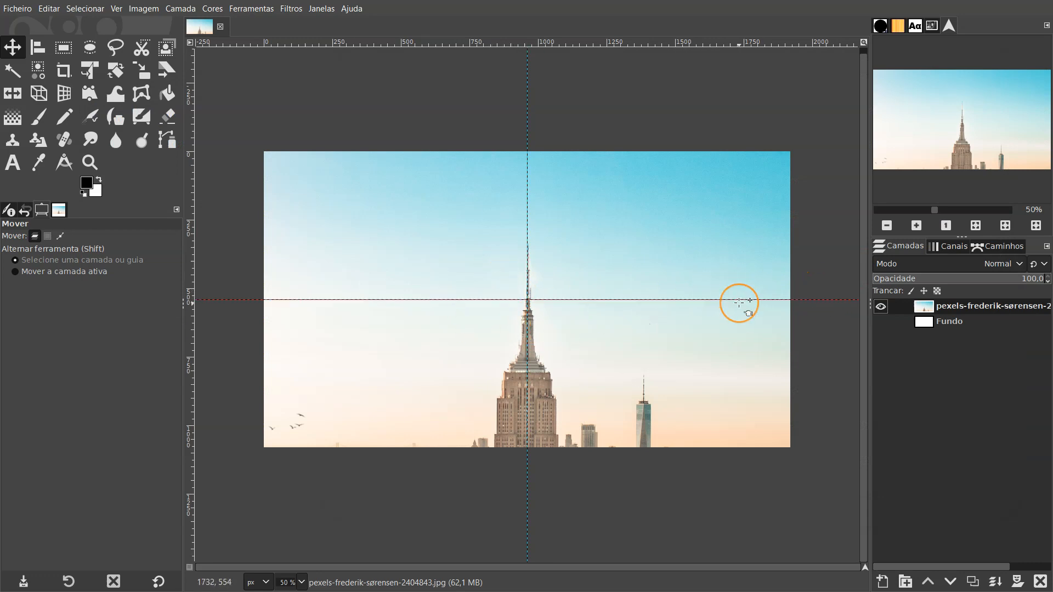
Scale the skyline photo layer to 1920 x 2400 px with cubic interpolation.
scroll(738, 305, "down", 3)
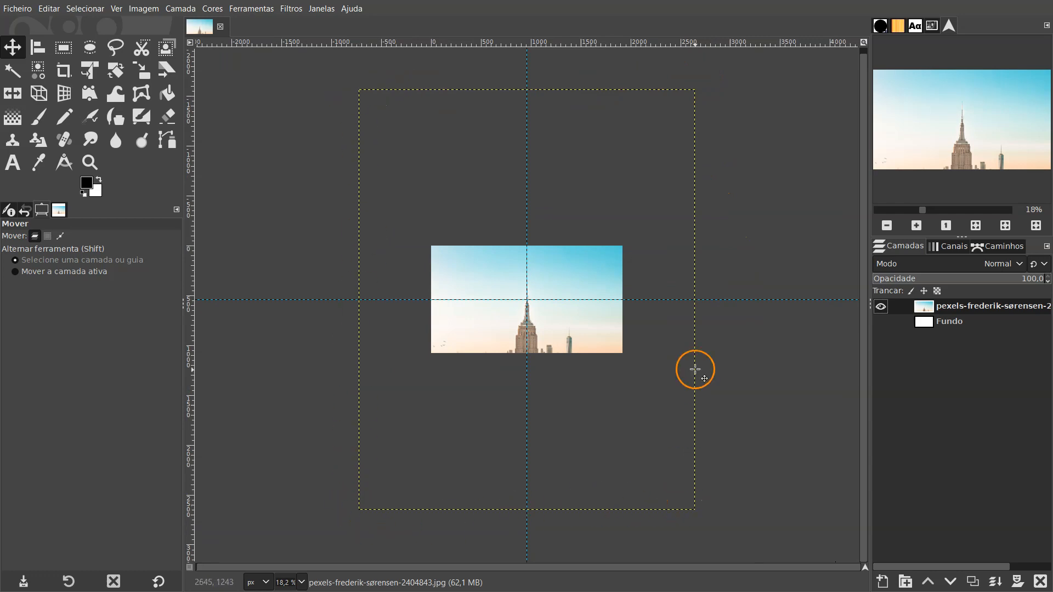
left_click(181, 8)
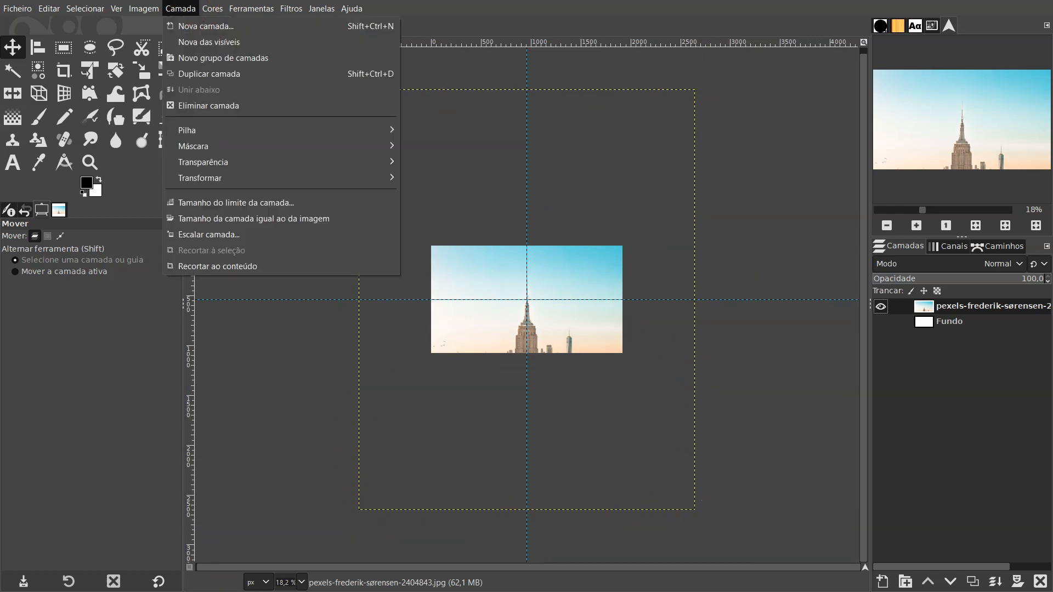
left_click(231, 234)
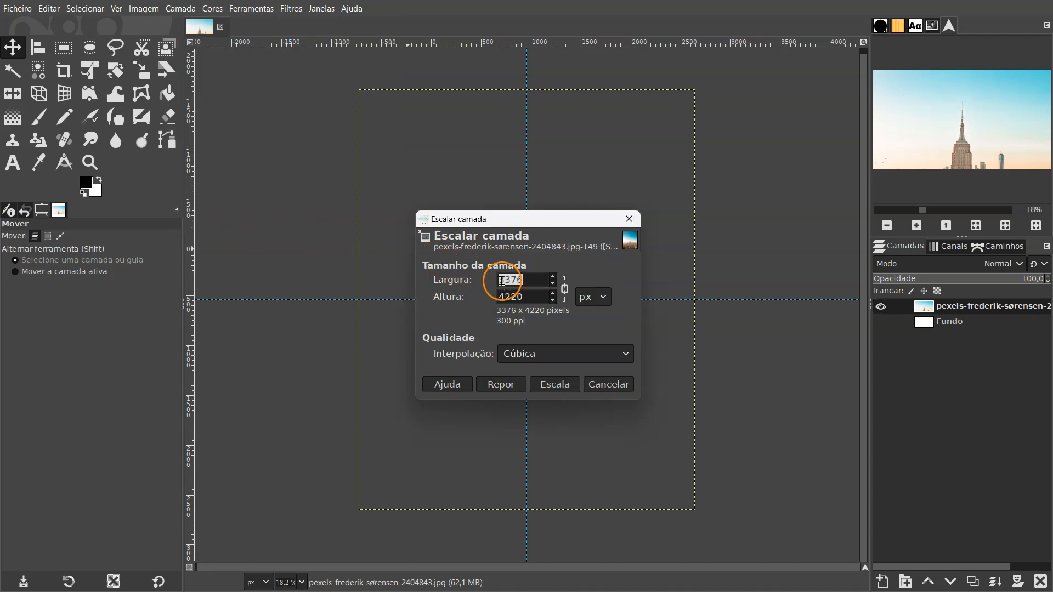
left_click_drag(481, 219, 506, 292)
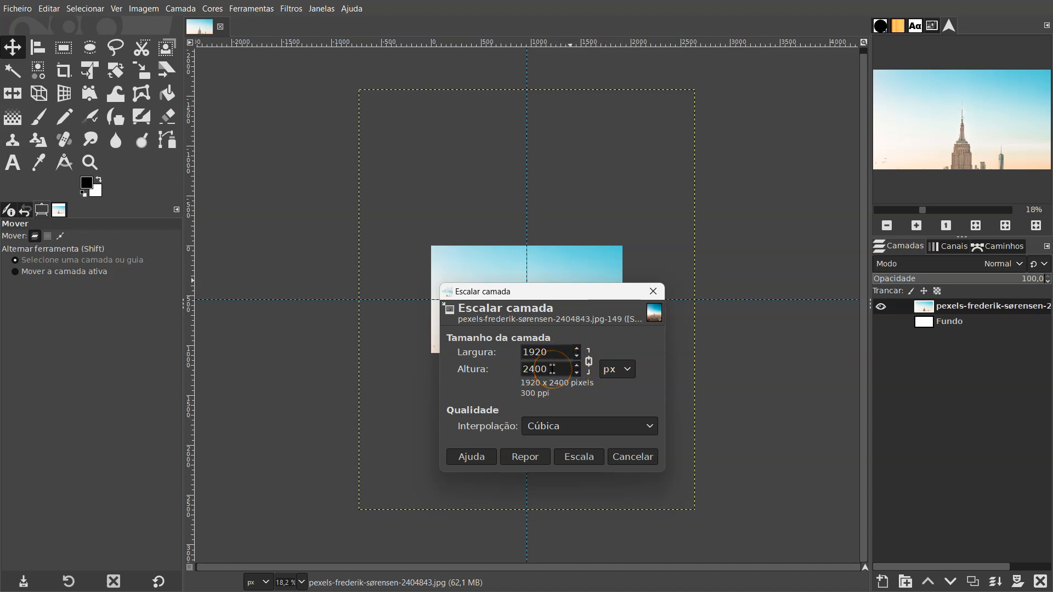
left_click(579, 456)
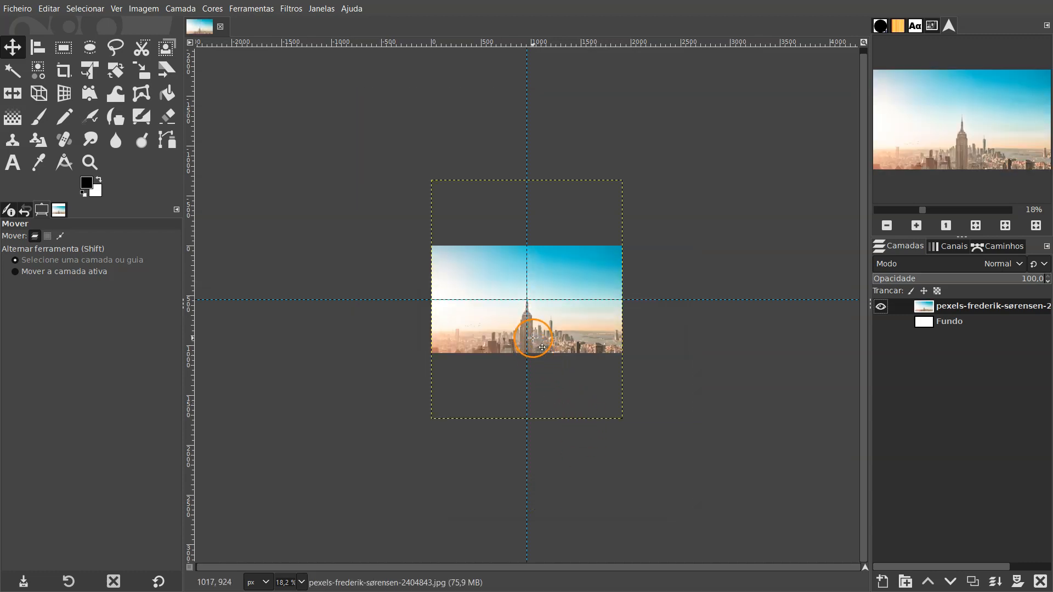
Move the skyline layer straight up until the horizon lies near the horizontal guide, keeping the tower centred on the vertical guide.
scroll(532, 339, "up", 3)
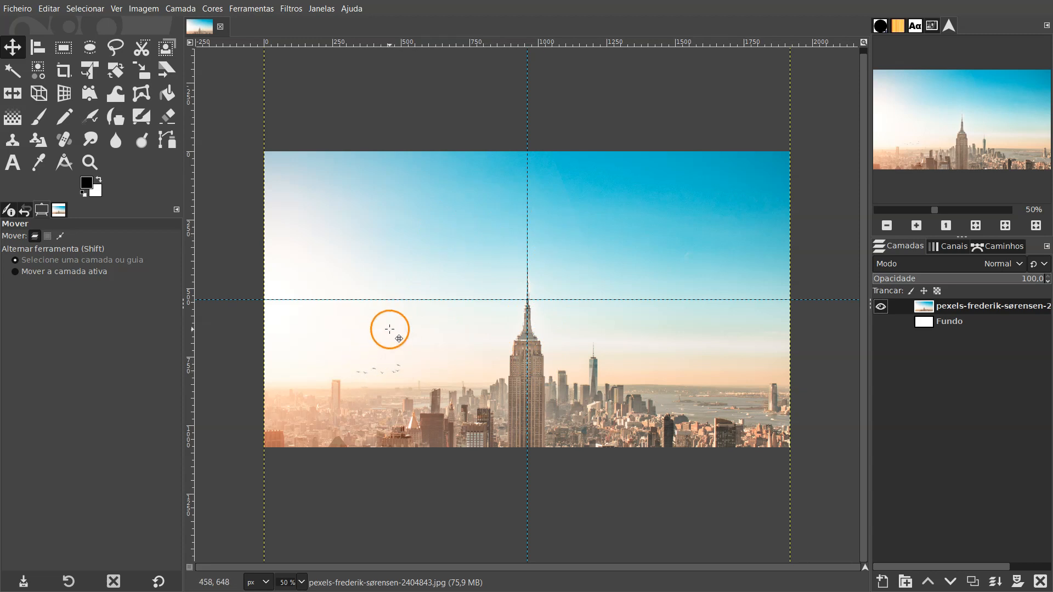
left_click_drag(474, 377, 478, 302)
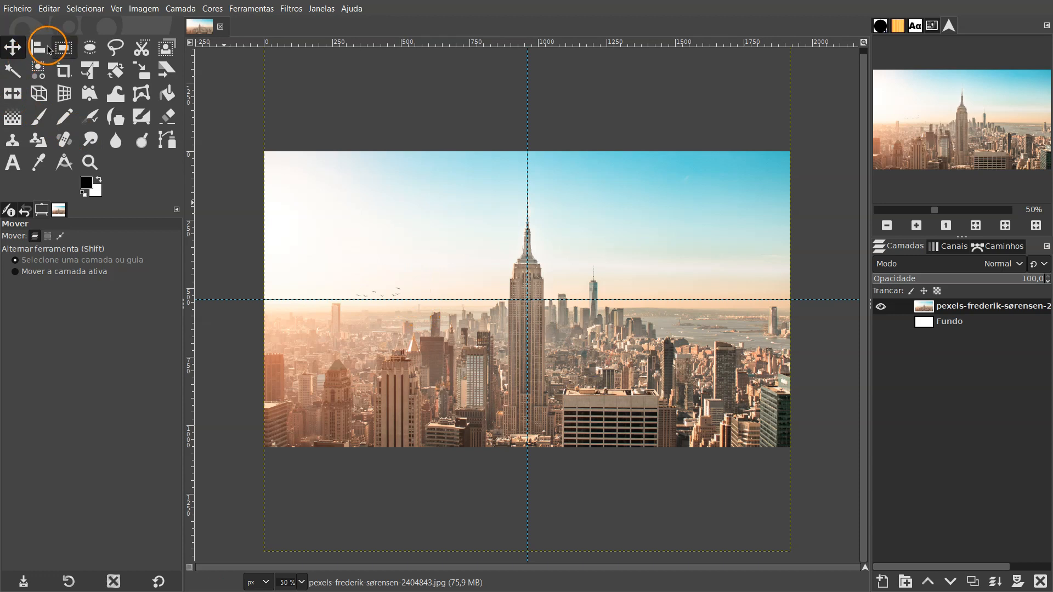
Select the skyline photo's area below the horizontal guide with Rectangle Select, then copy and paste it as a new layer.
left_click(65, 48)
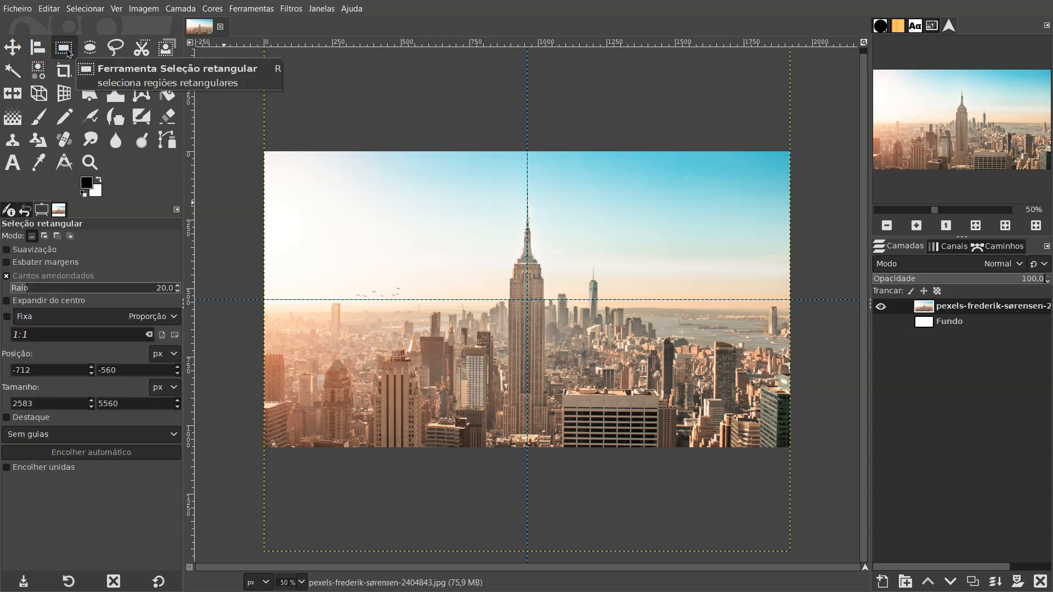
left_click(252, 556)
left_click_drag(252, 555, 804, 301)
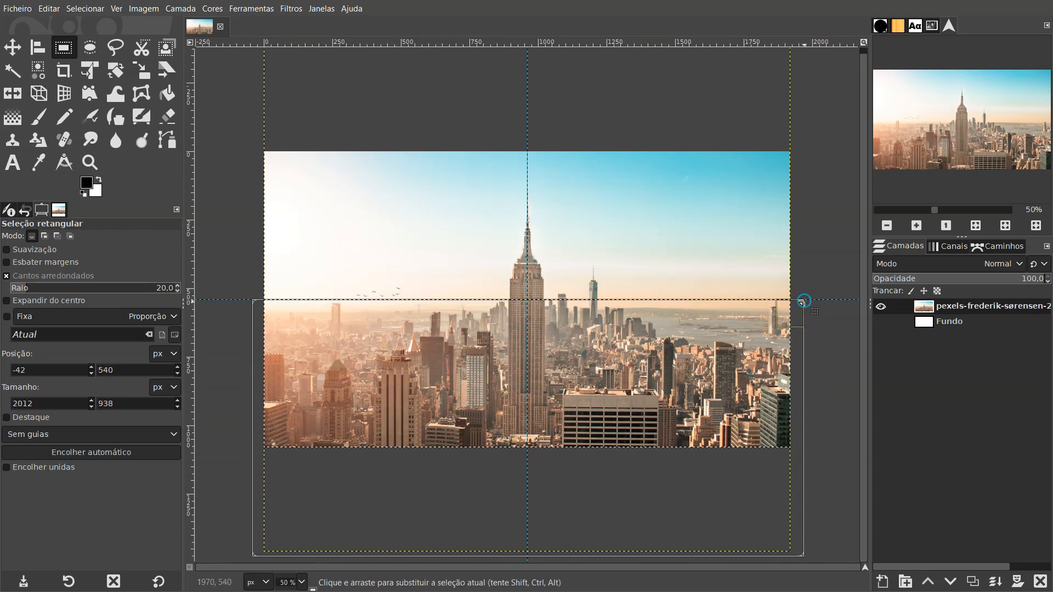
key("ctrl+c")
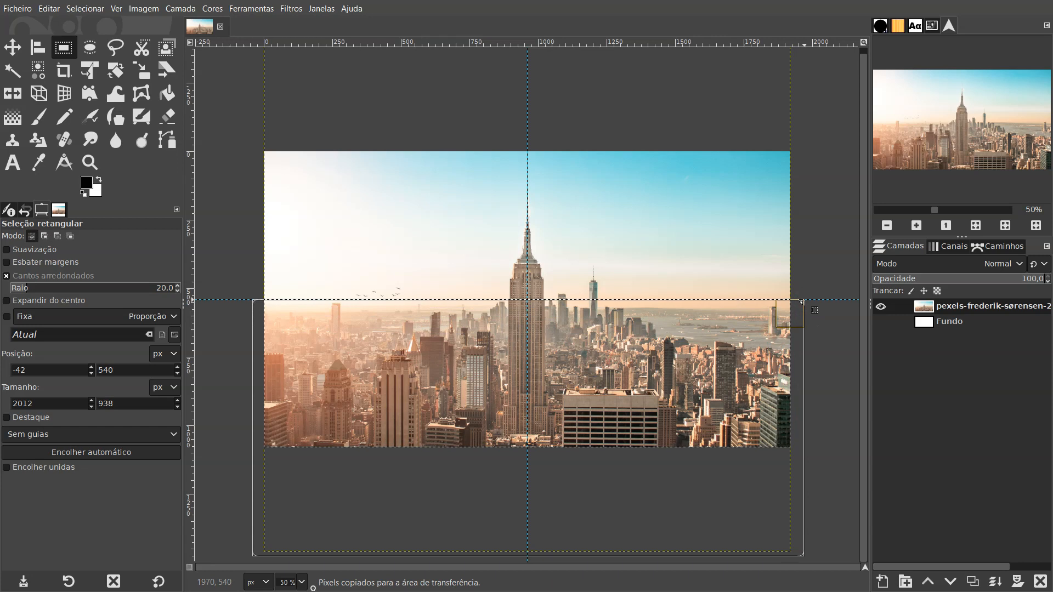
key("ctrl+v")
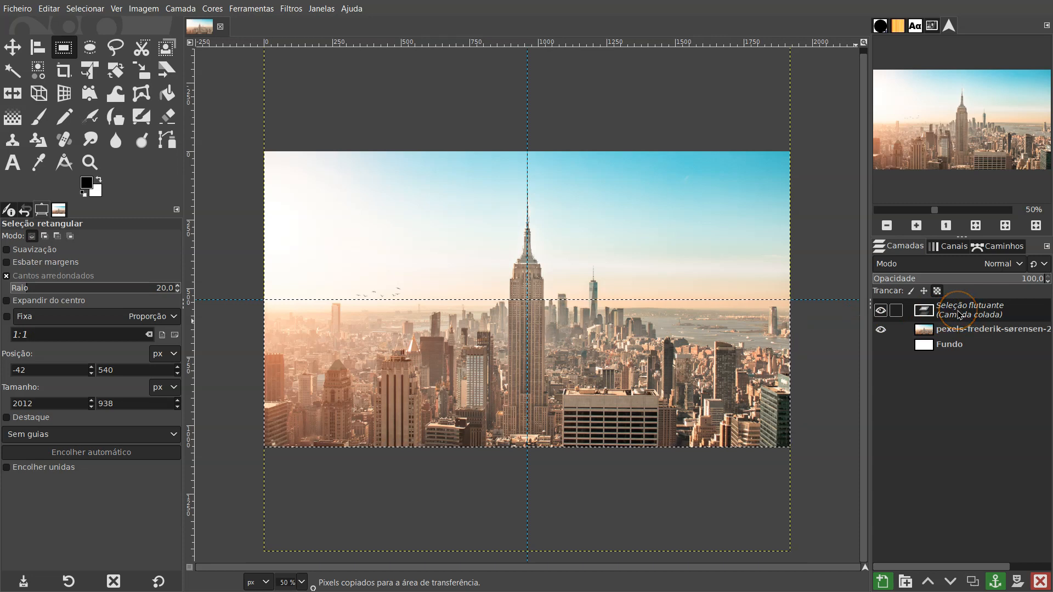
key("ctrl+shift+n")
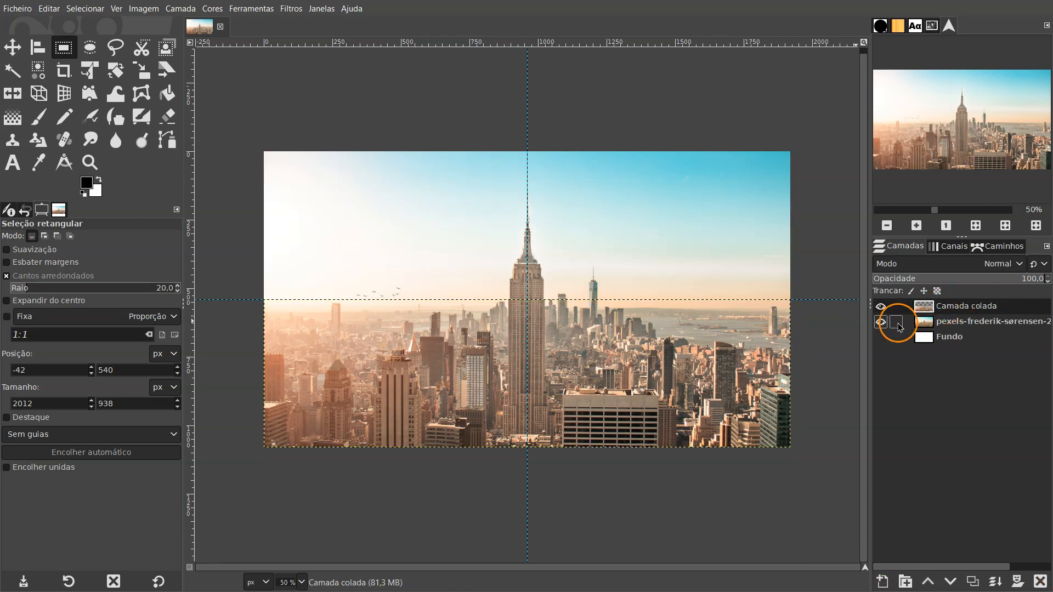
left_click(880, 322)
left_click(880, 323)
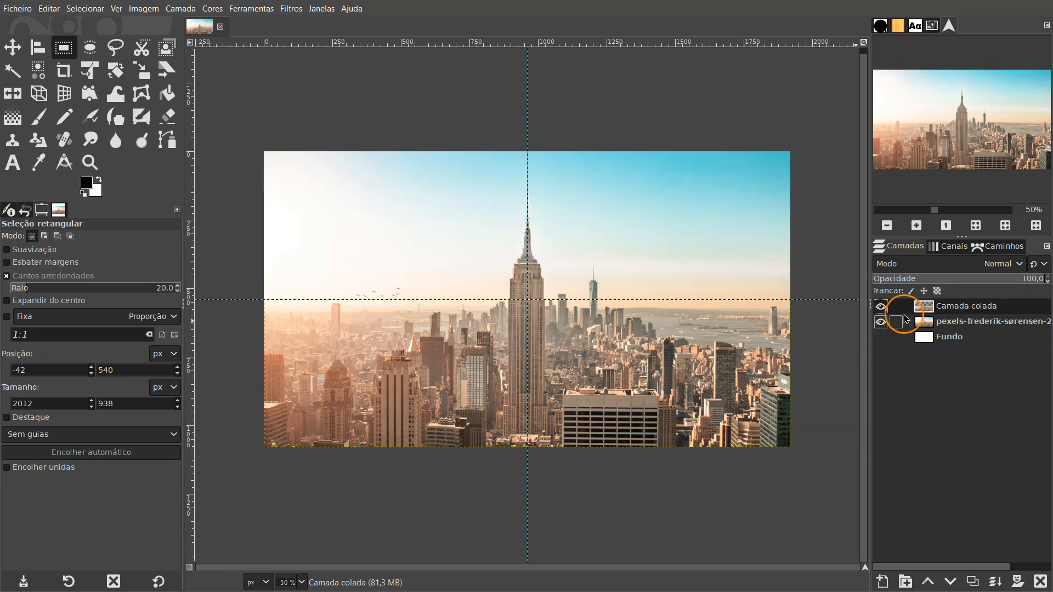
Flip the pasted skyline layer vertically and move it straight up to fill the canvas's upper half, meeting the horizontal guide.
left_click(17, 94)
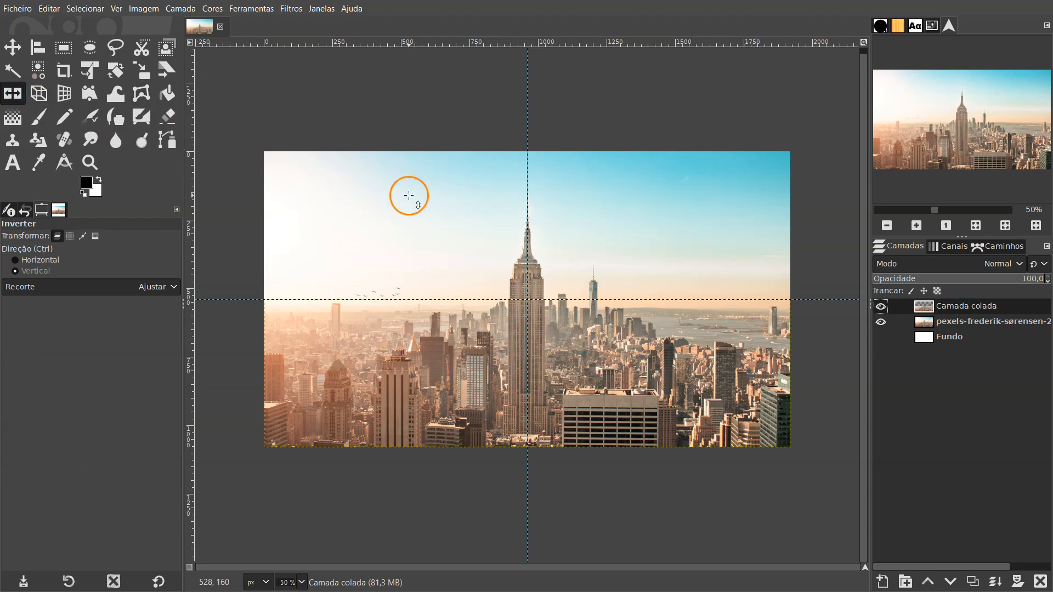
left_click(472, 351)
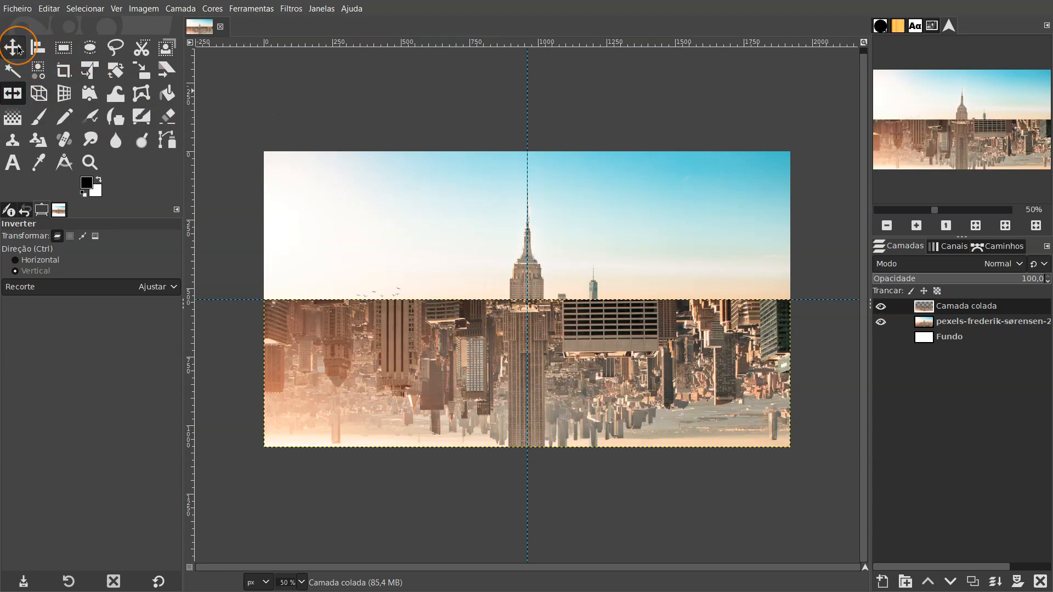
left_click(14, 48)
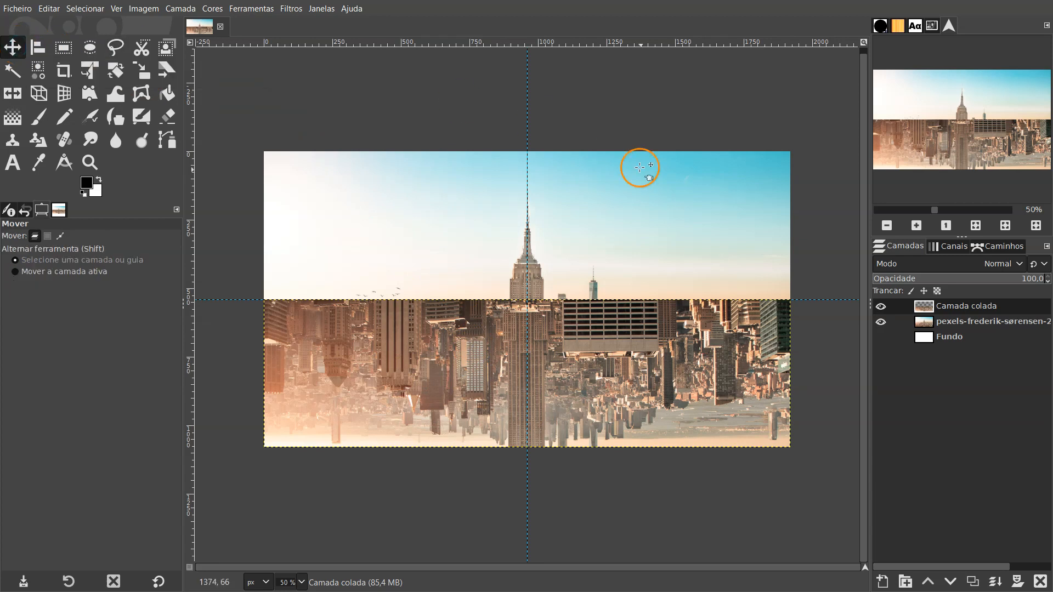
left_click(604, 363)
left_click_drag(604, 364, 615, 216)
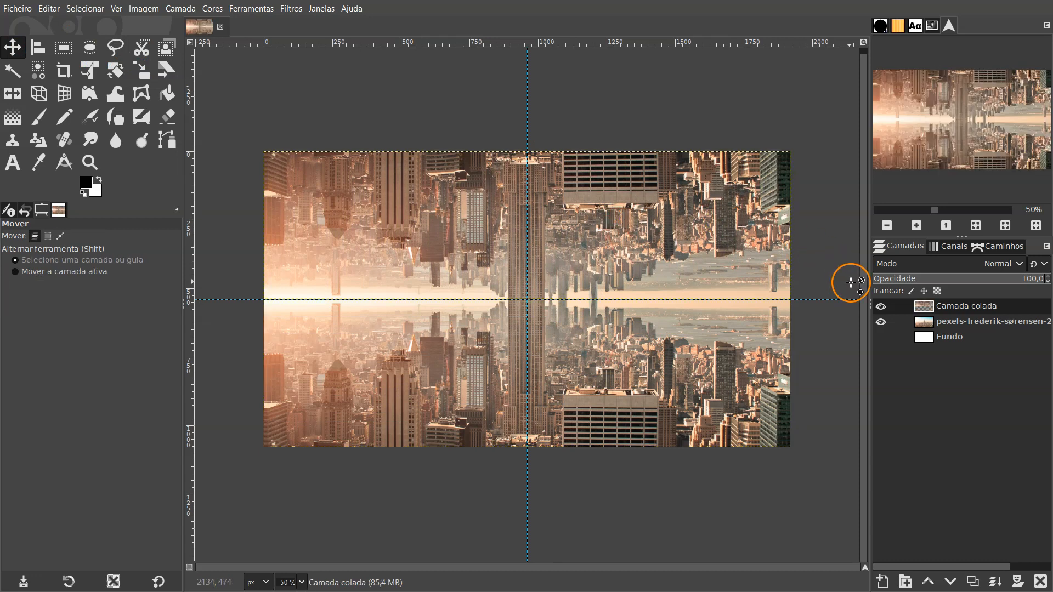
Duplicate the mirrored skyline image and delete all layers from the duplicate, including Fundo, keeping the guides.
left_click(925, 336)
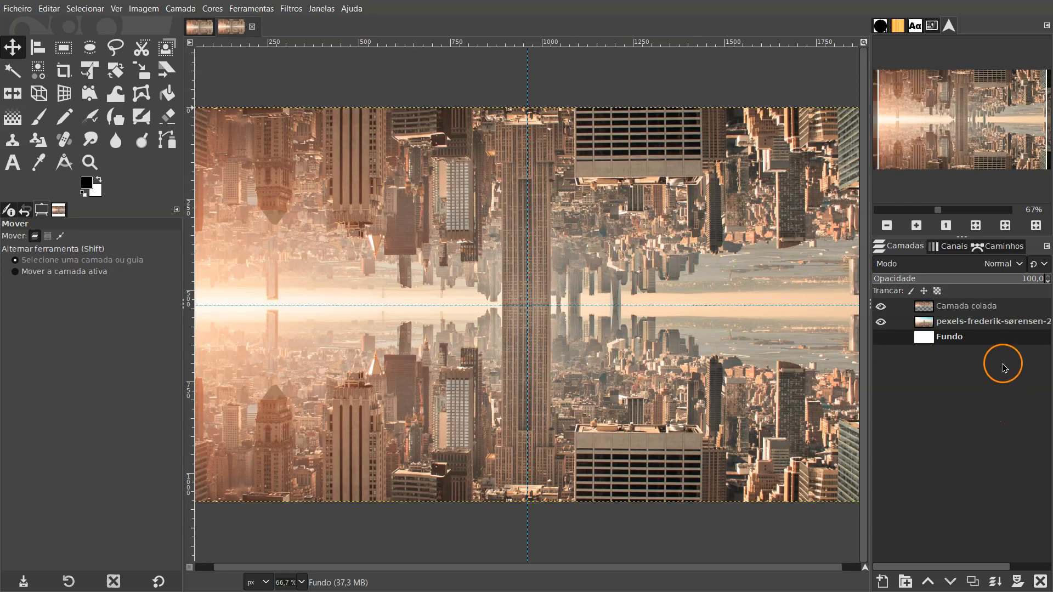
left_click(987, 305)
left_click(1038, 581)
left_click(1038, 581)
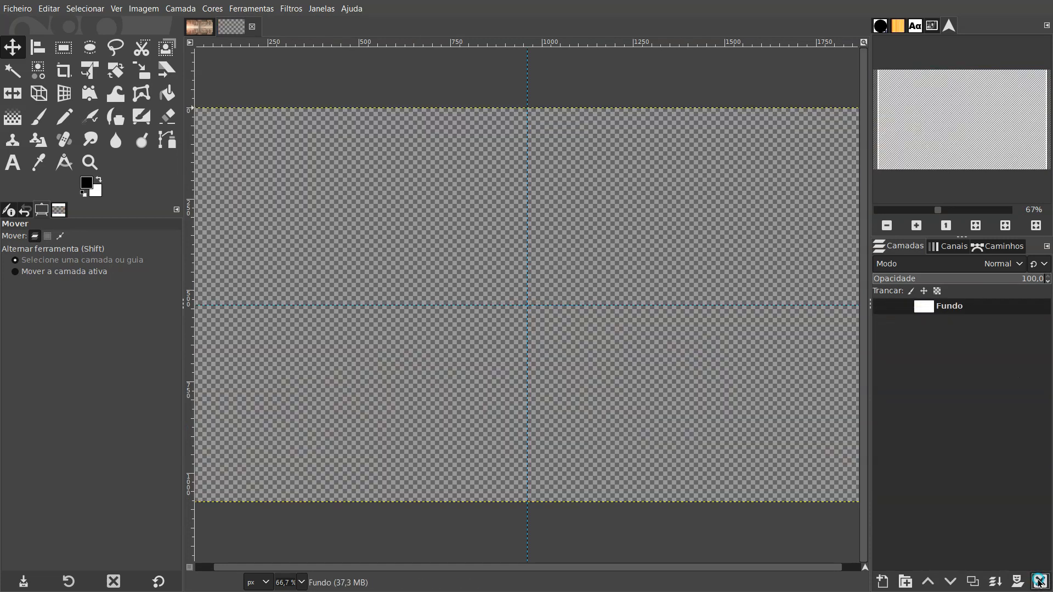
left_click(1038, 580)
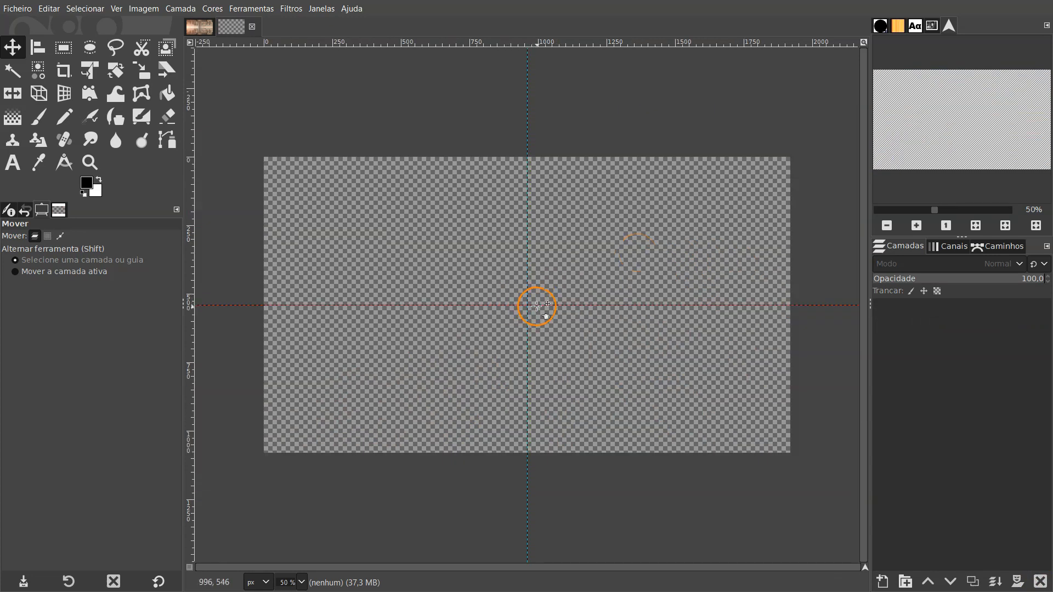
Bring in the lotus-shaped building photo as a layer and move it straight up about 200 px.
left_click_drag(537, 306, 541, 301)
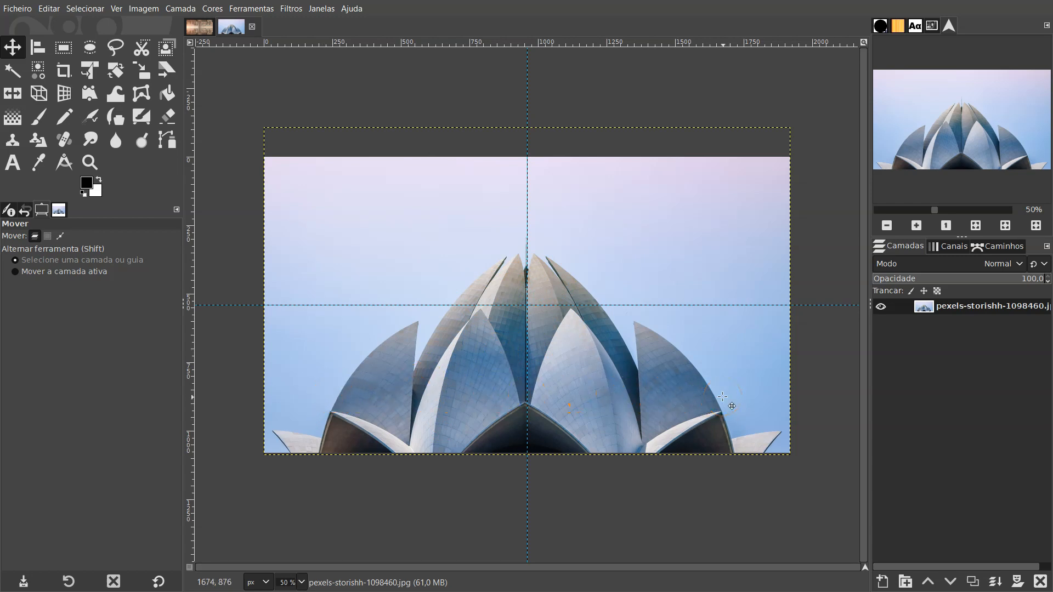
left_click(663, 383)
key("shift+Up")
key("shift+Up")
key("shift+Up")
key("shift+Up")
key("shift+Up")
key("shift+Up")
key("shift+Up")
key("shift+Up")
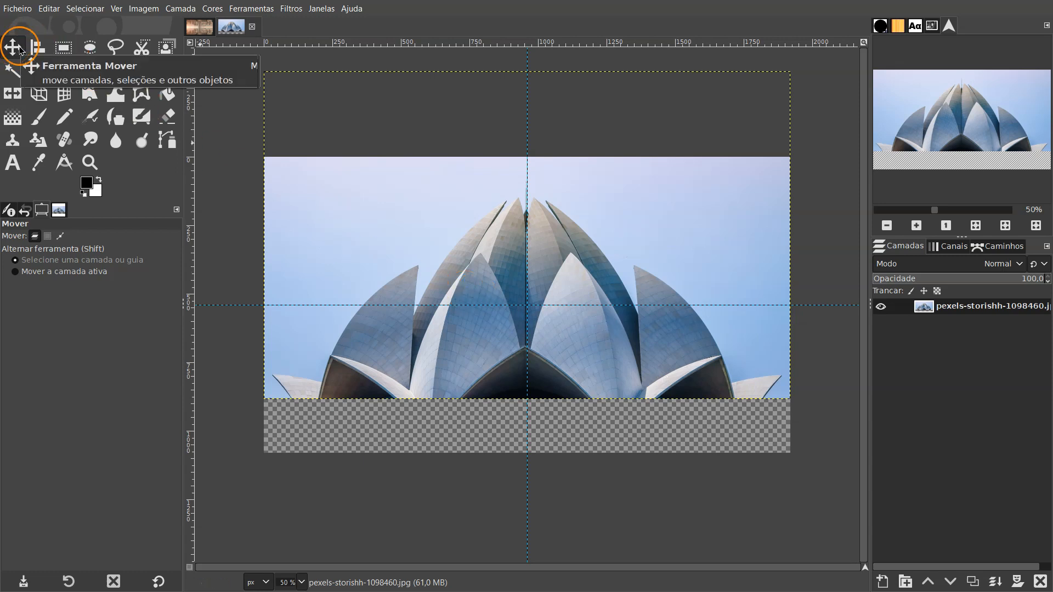
Lower the horizontal guide to near the lotus building's base, and copy the photo area above it to a new layer.
left_click_drag(275, 305, 281, 375)
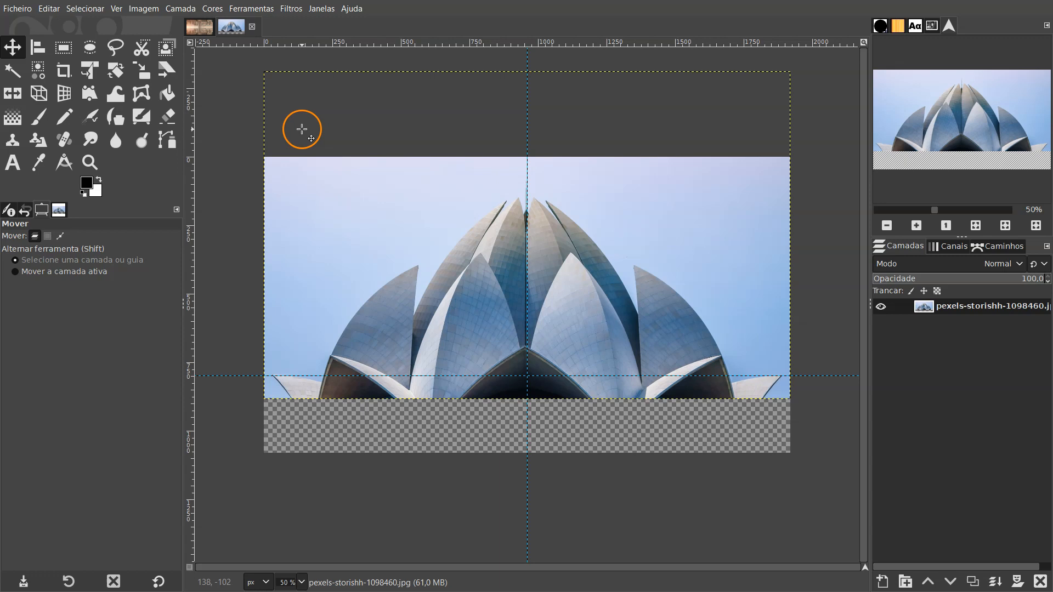
left_click(70, 51)
left_click_drag(237, 60, 801, 375)
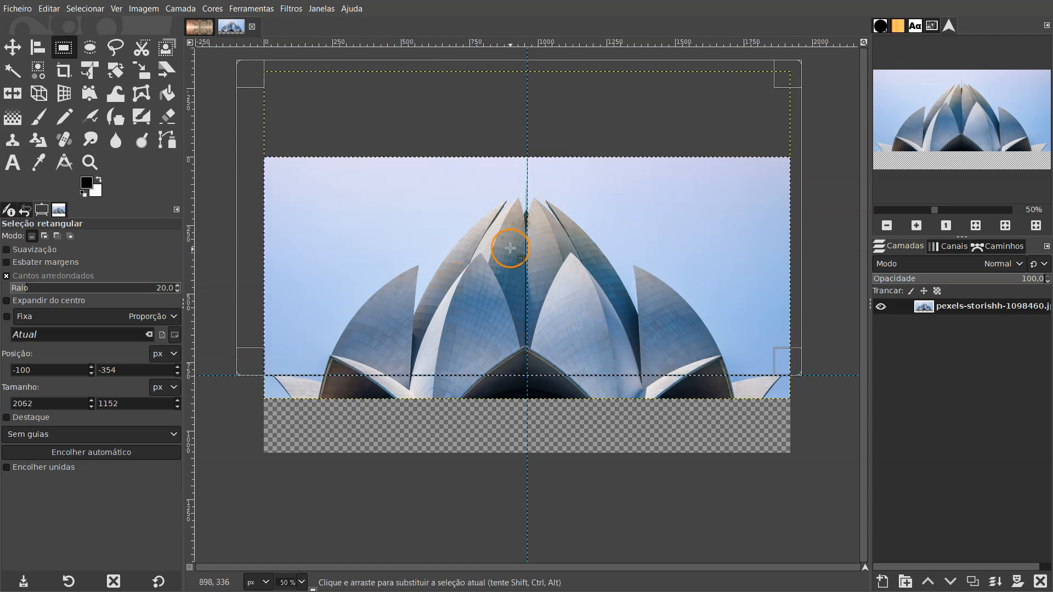
key("ctrl")
key("ctrl+c")
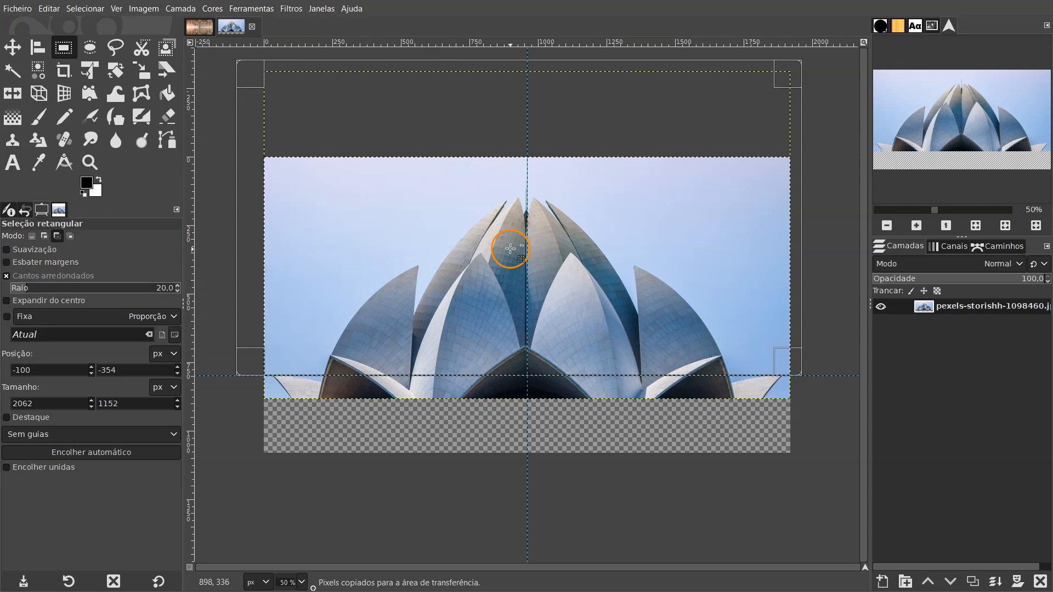
key("ctrl+v")
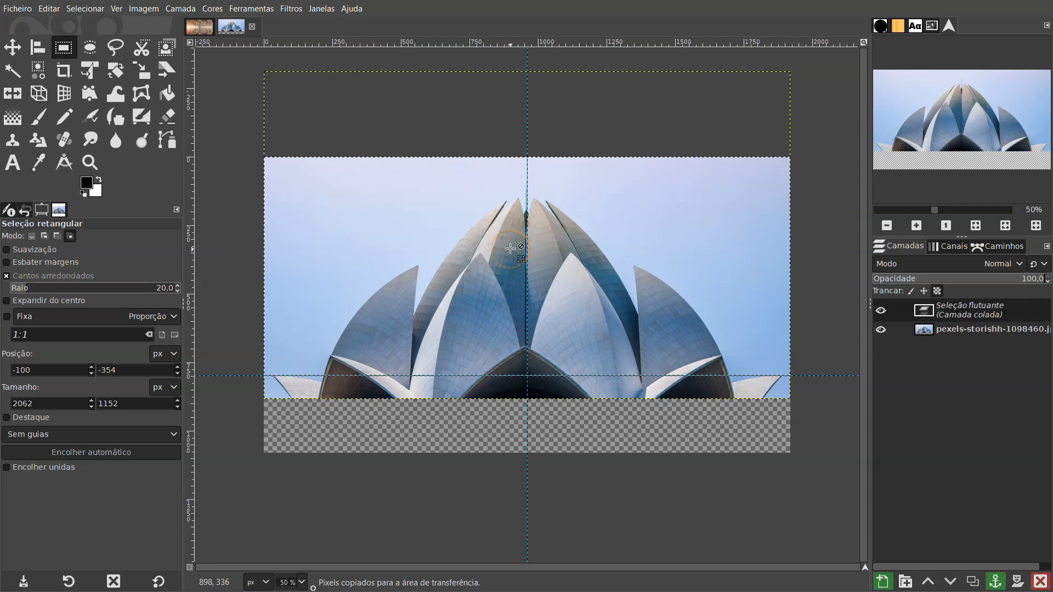
key("shift+ctrl+n")
left_click(880, 323)
left_click(880, 323)
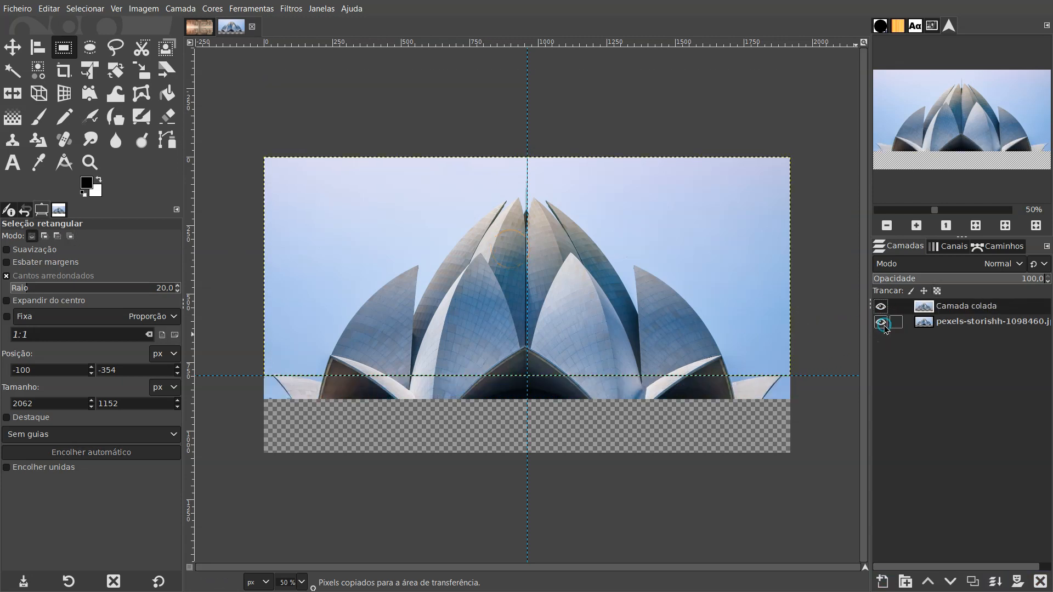
left_click(880, 323)
left_click(880, 326)
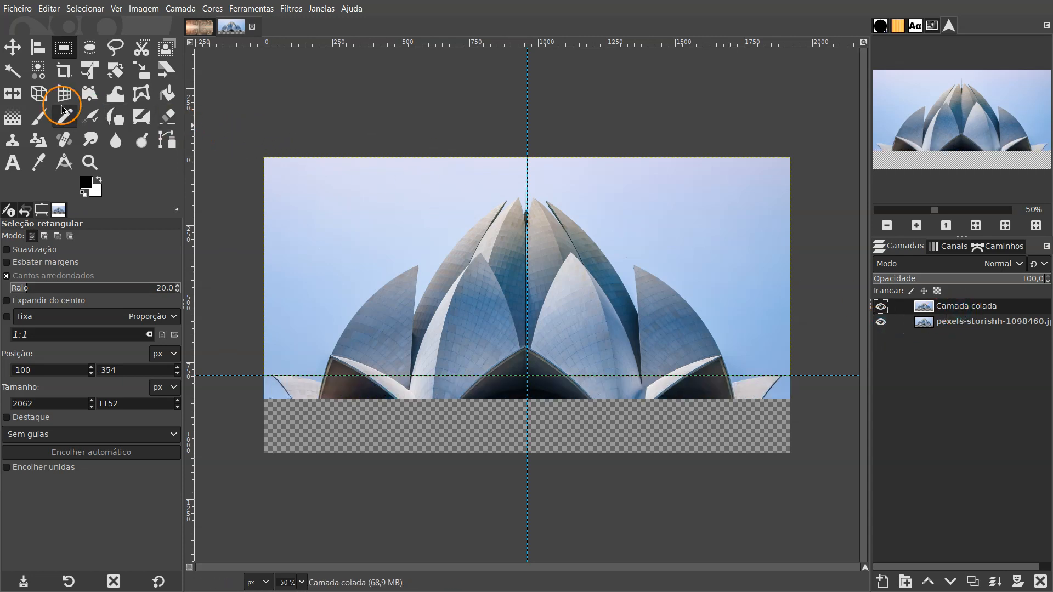
Flip the copied lotus building layer vertically and move it straight down until its upper edge meets the horizontal guide.
left_click(13, 93)
left_click(392, 242)
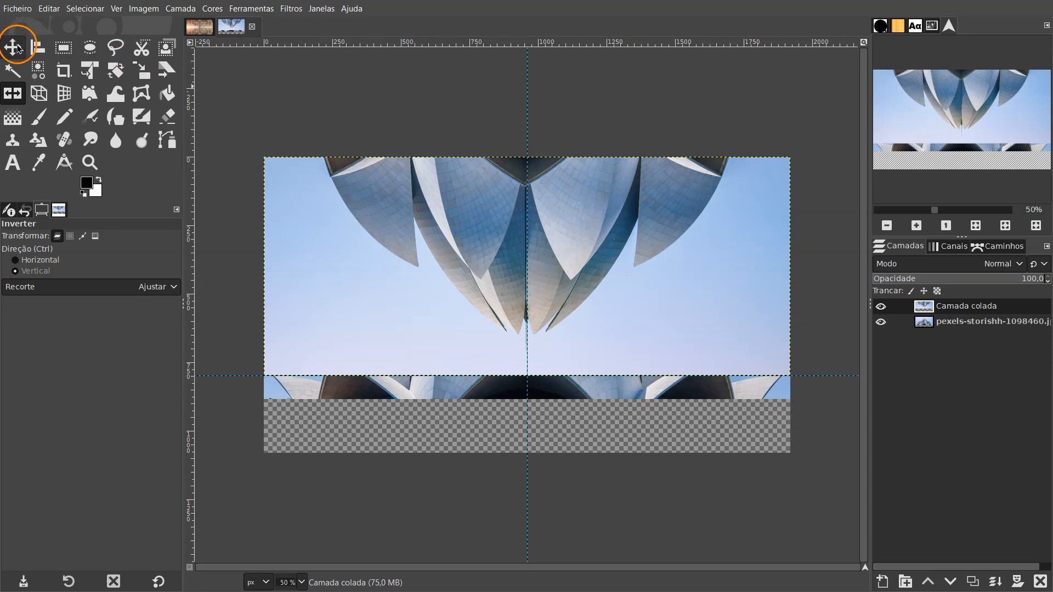
left_click(17, 48)
left_click_drag(587, 206, 607, 426)
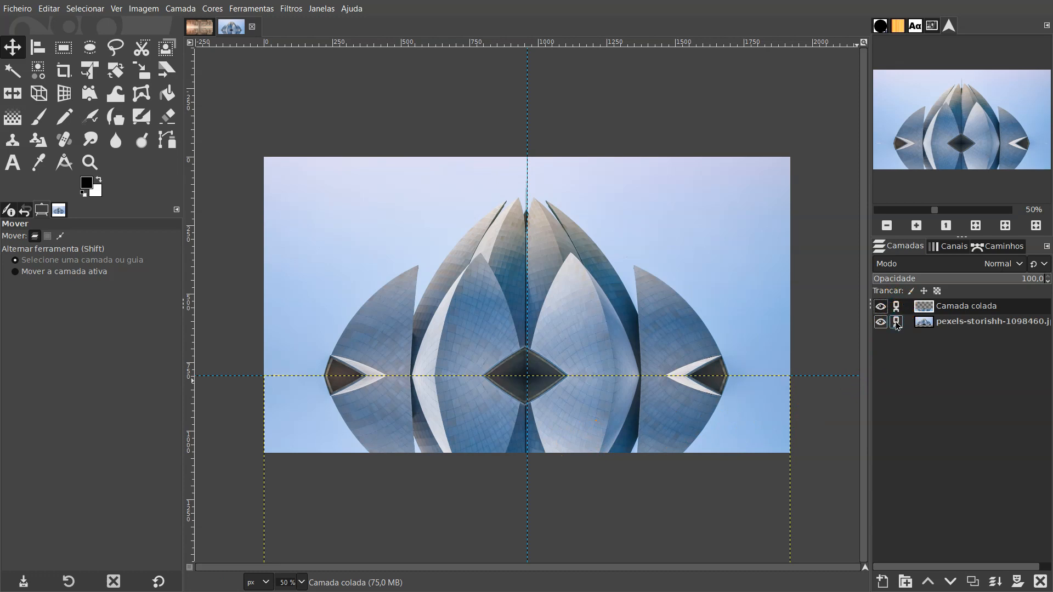
Move the two linked lotus building layers straight up together until the building's tip nearly reaches the canvas's upper edge.
left_click(929, 323)
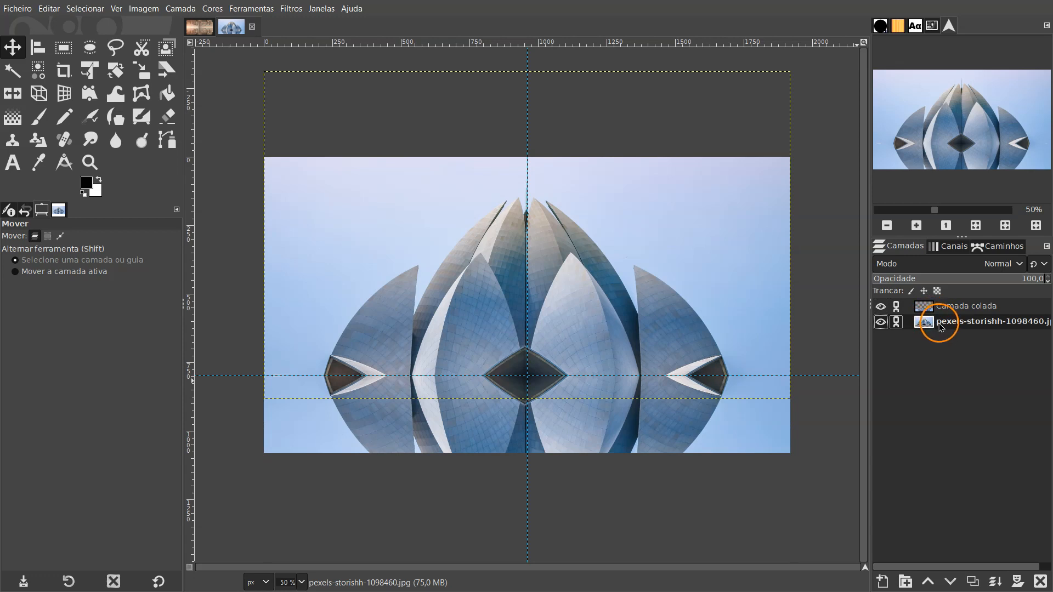
left_click(667, 220)
left_click_drag(668, 221, 668, 188)
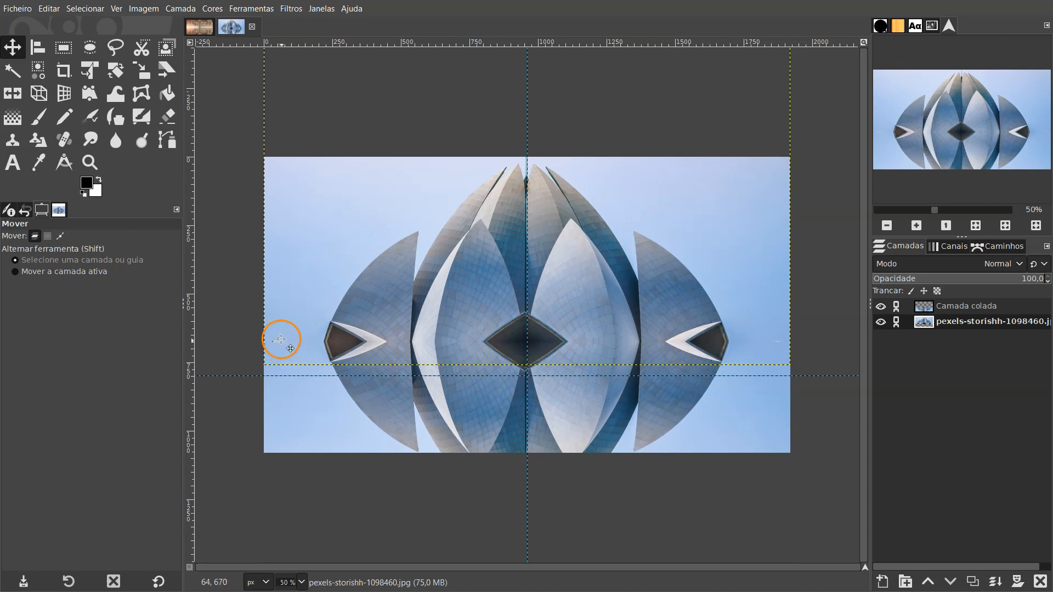
Switch to the mirrored skyline image and copy the upper-left quadrant of Camada colada to a new layer.
left_click(201, 27)
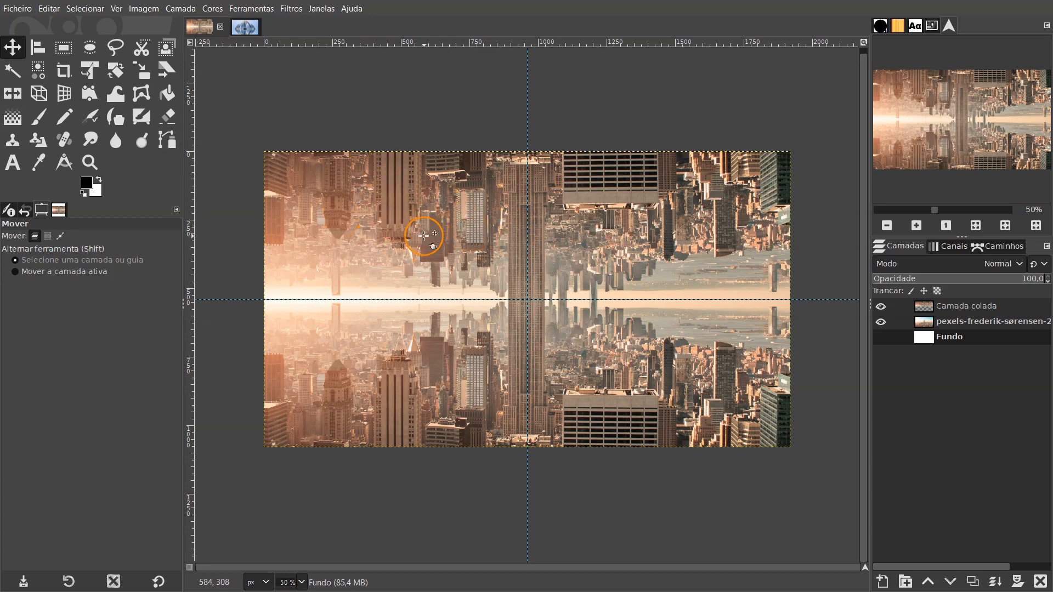
left_click(63, 48)
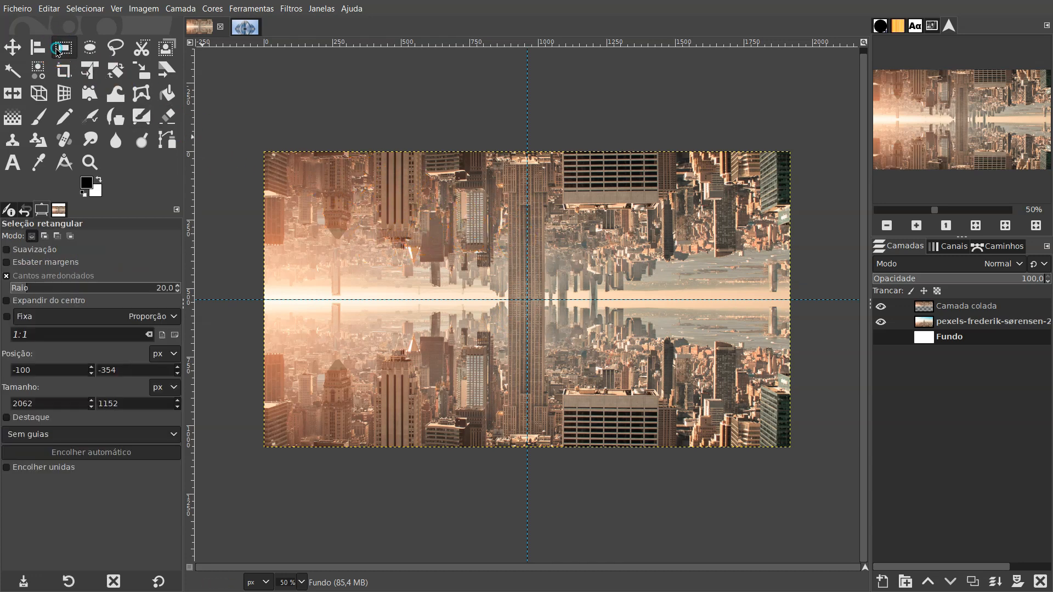
left_click_drag(225, 113, 526, 298)
left_click(889, 307)
left_click(930, 311)
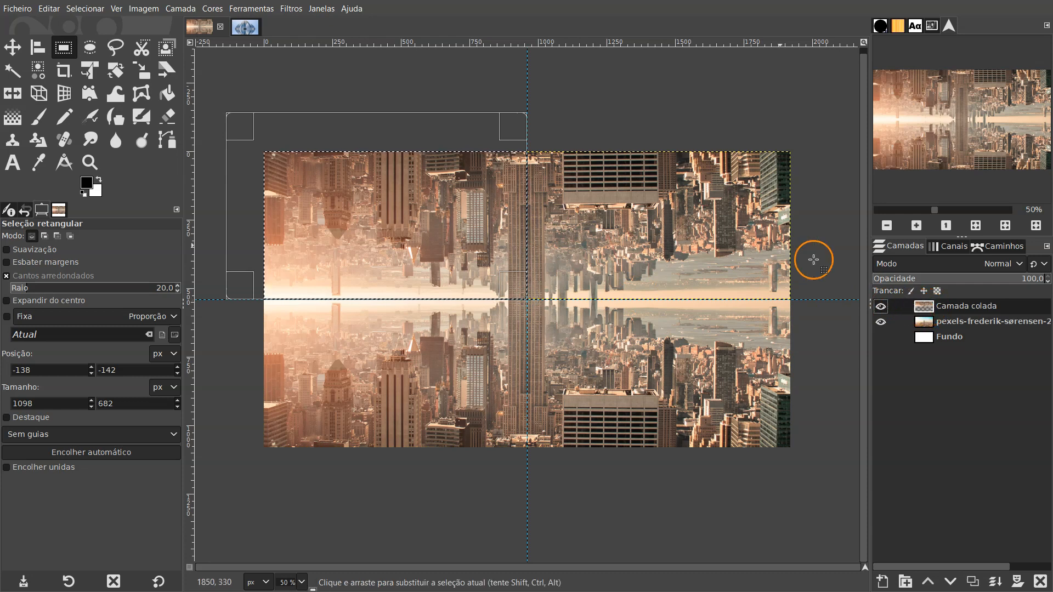
key("ctrl+c")
key("ctrl+v")
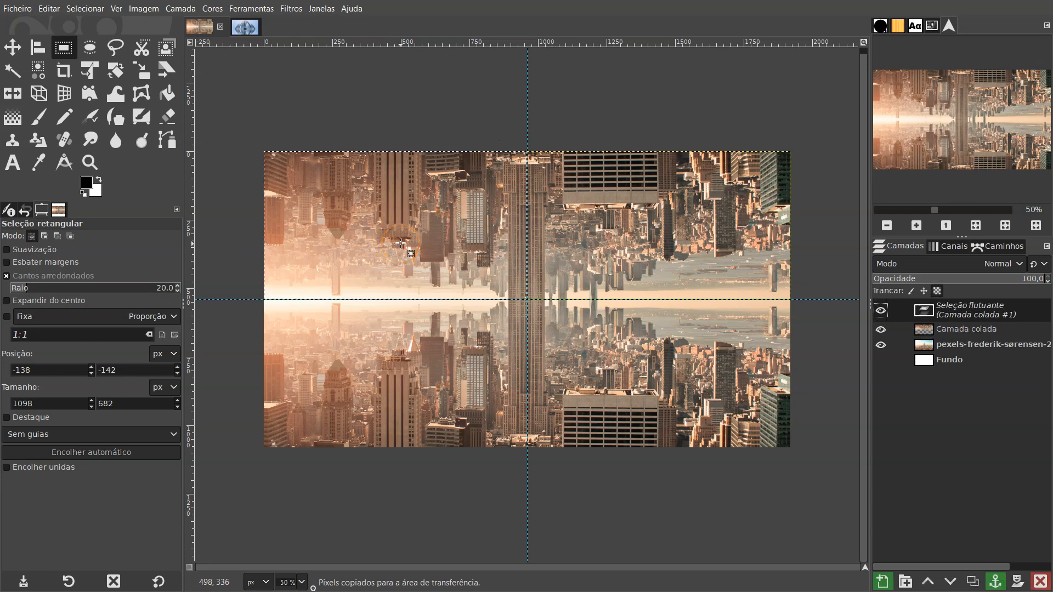
key("shift+ctrl+n")
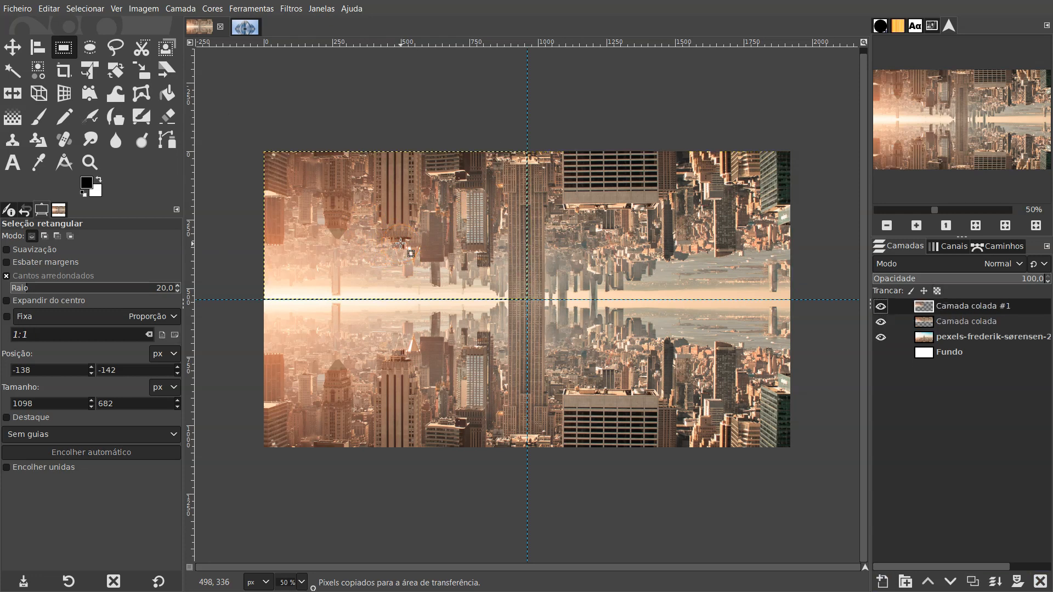
Flip the copied quadrant layer horizontally and move it across to cover the skyline's upper-right quadrant.
left_click(12, 93)
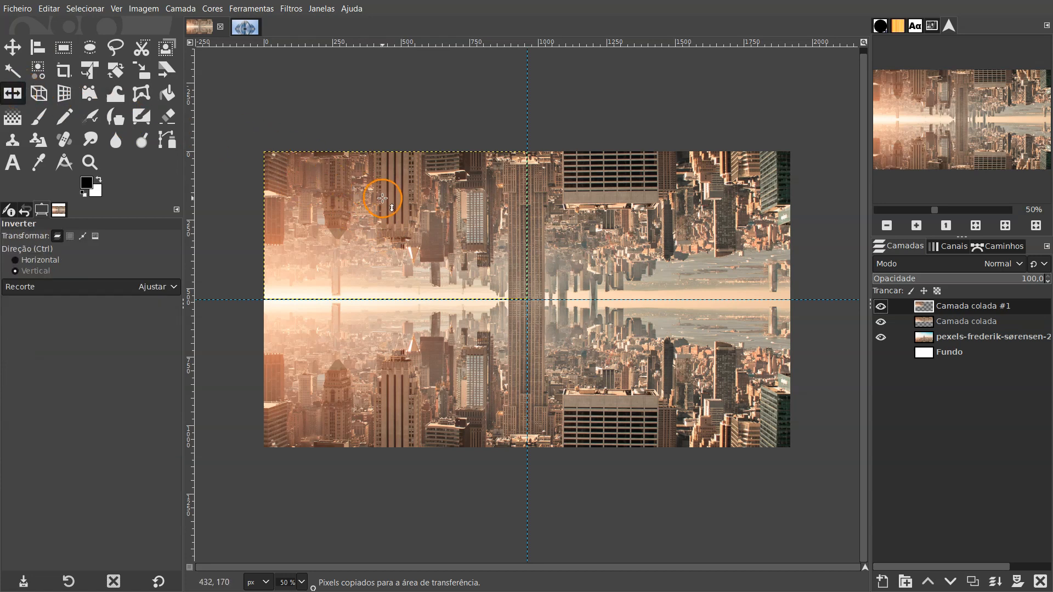
left_click(53, 260)
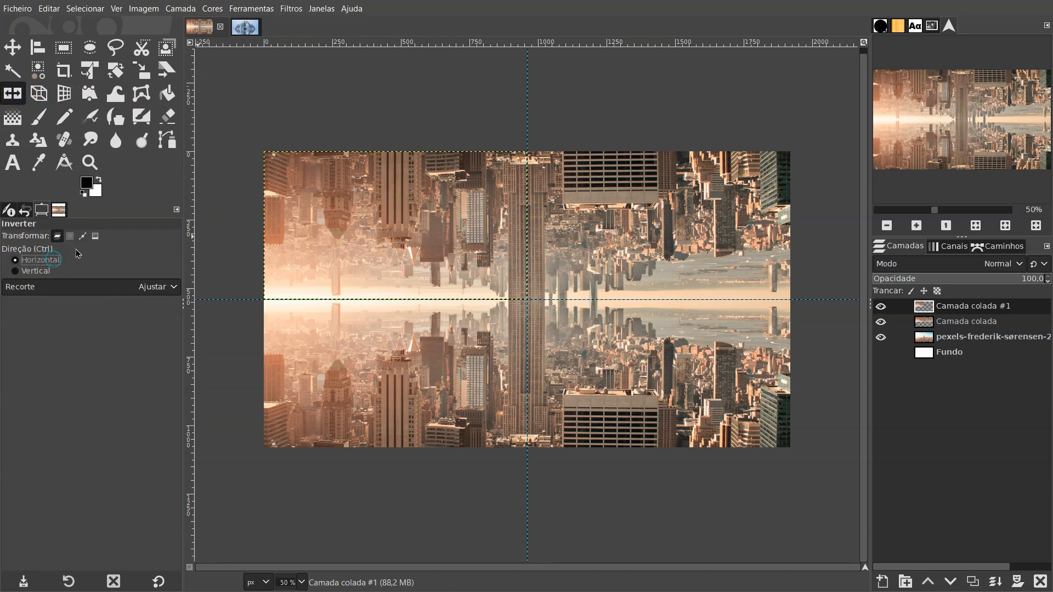
left_click(357, 212)
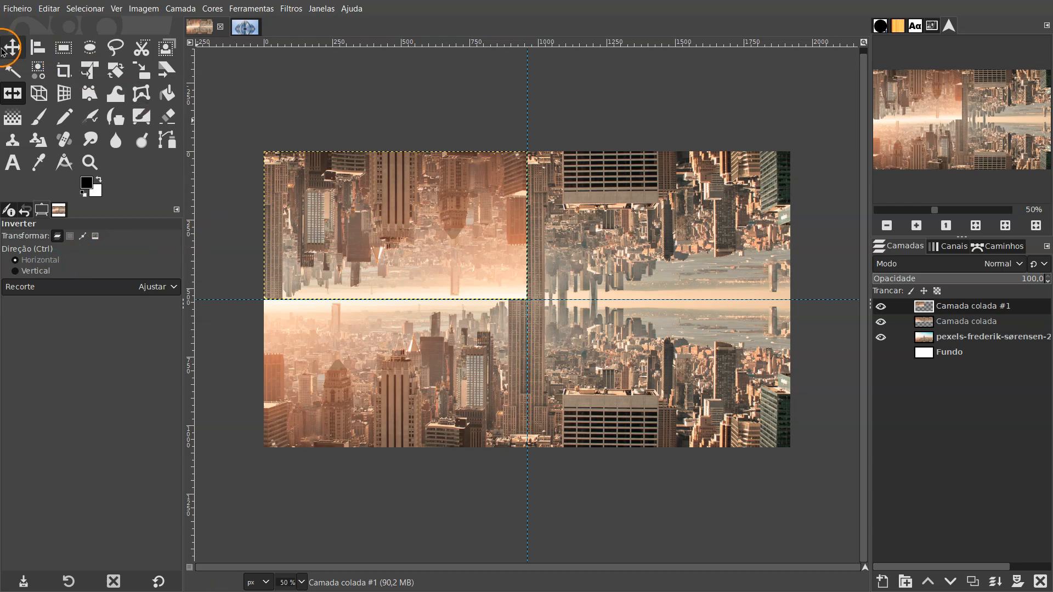
key("m")
left_click(397, 215)
left_click_drag(397, 215, 659, 219)
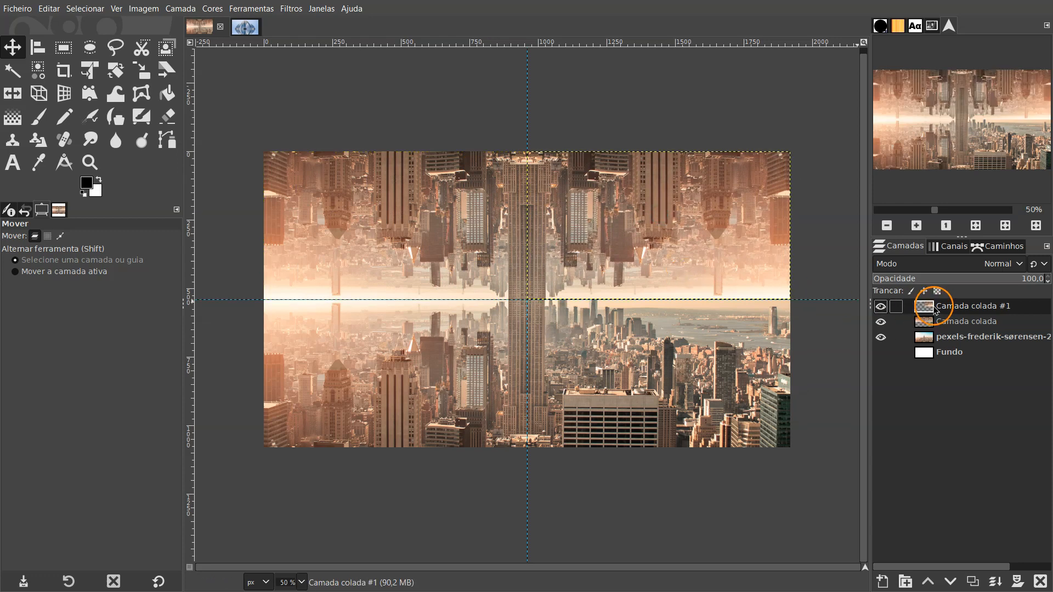
Duplicate the upper-right quadrant layer, flip the copy vertically and move it straight down over the skyline's lower-right quadrant.
left_click(972, 585)
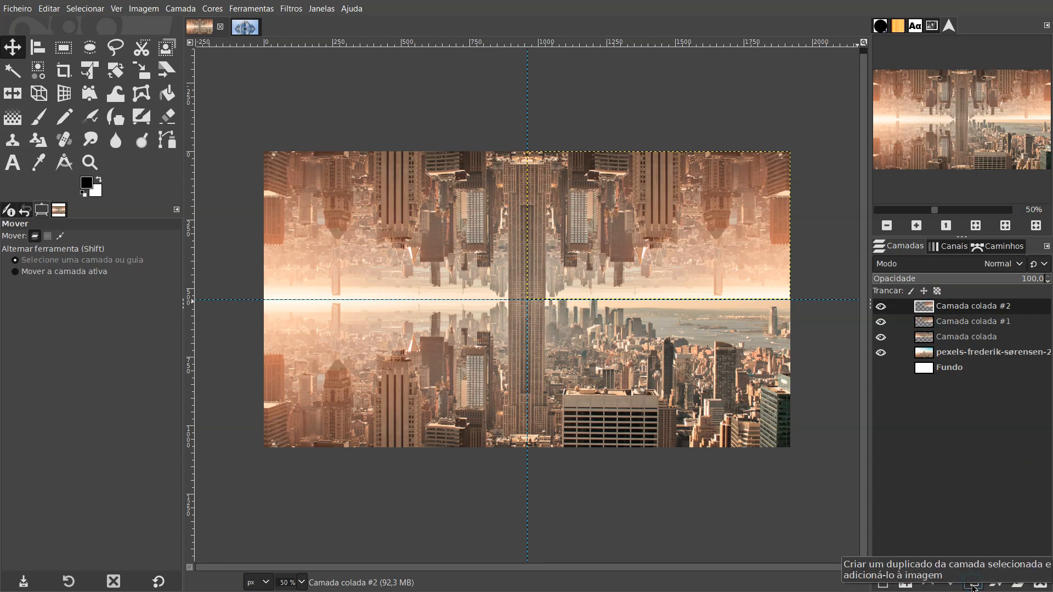
left_click(17, 97)
left_click(33, 271)
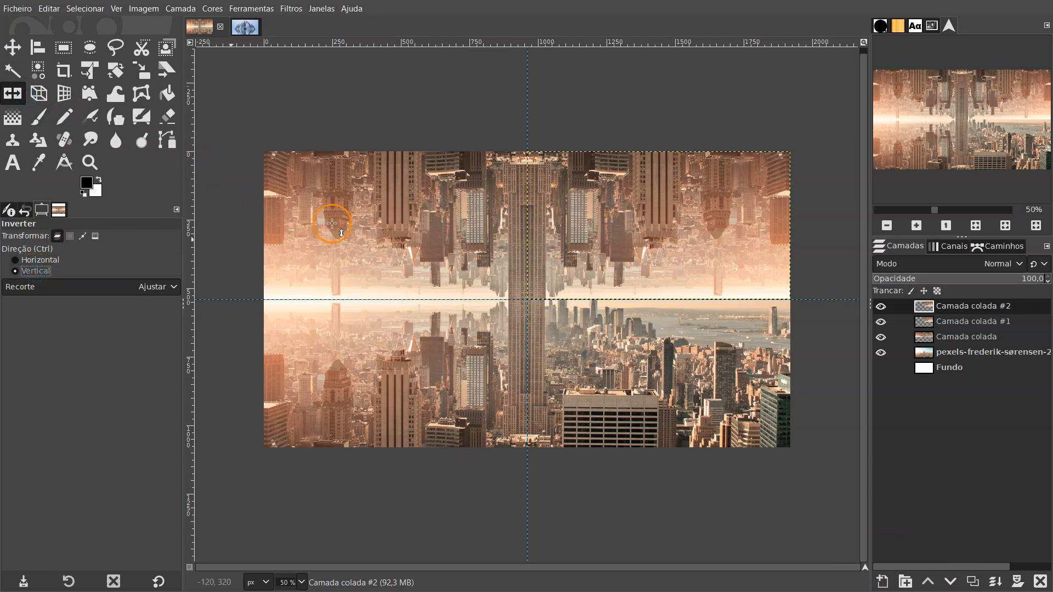
left_click(667, 217)
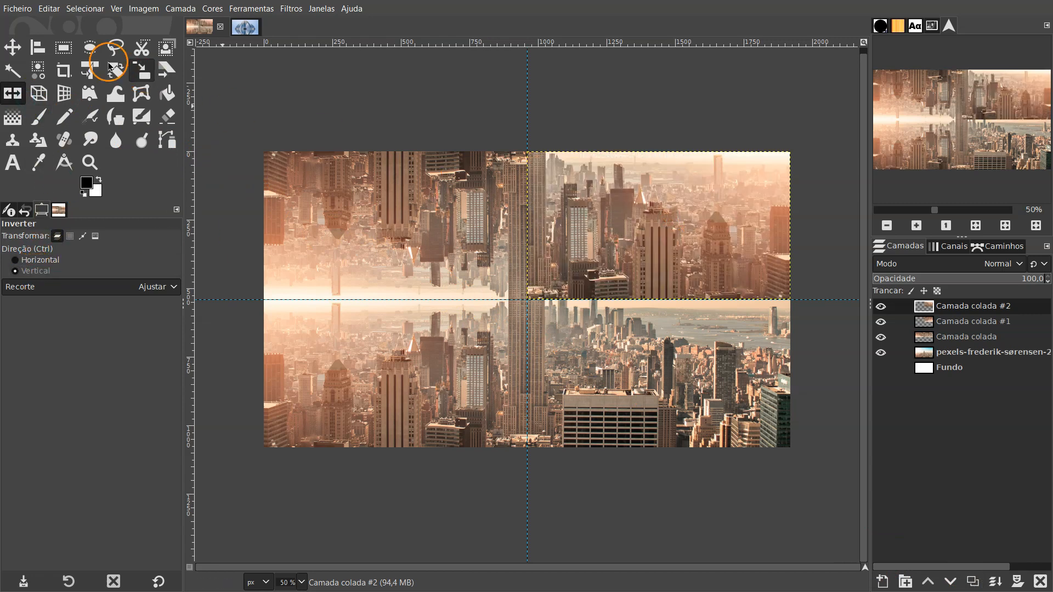
left_click(12, 47)
left_click_drag(663, 209, 667, 355)
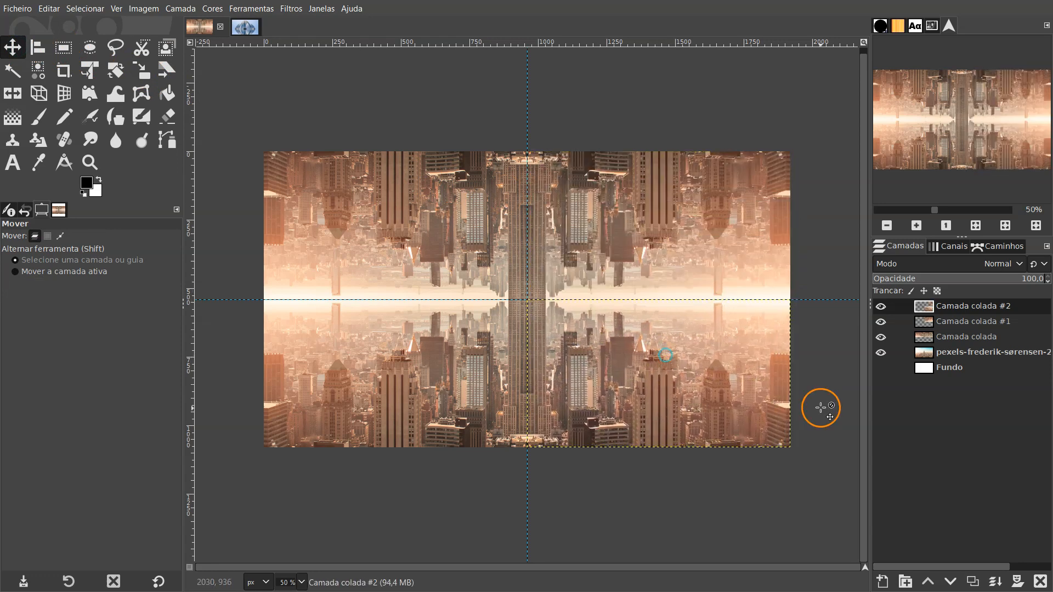
In the glass building image, copy the upper-left quadrant bounded by the guides and paste it as a new layer.
left_click(923, 367)
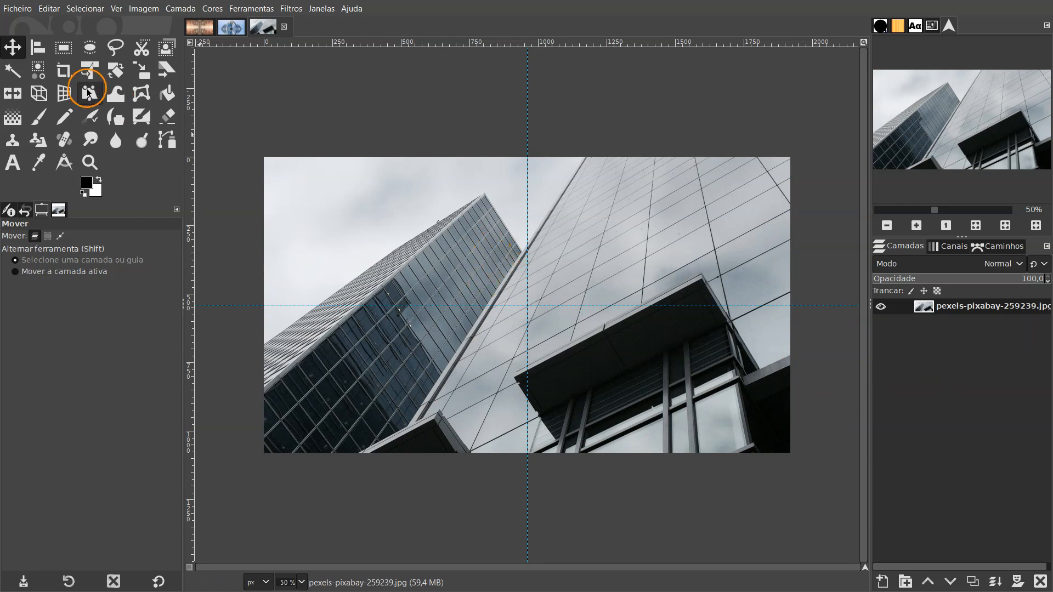
left_click(64, 48)
left_click_drag(240, 136, 527, 302)
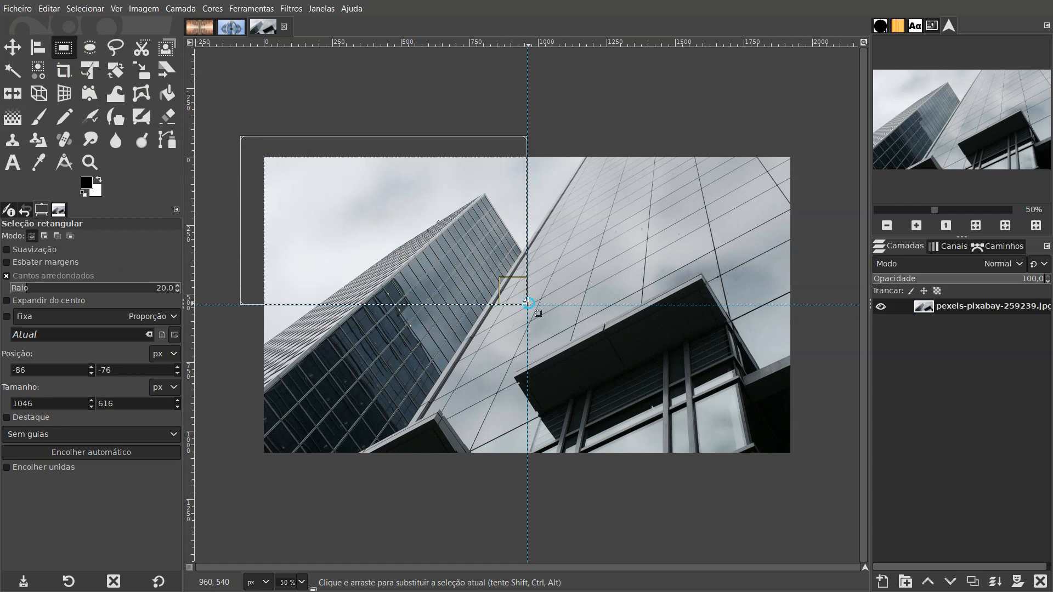
key("ctrl+c")
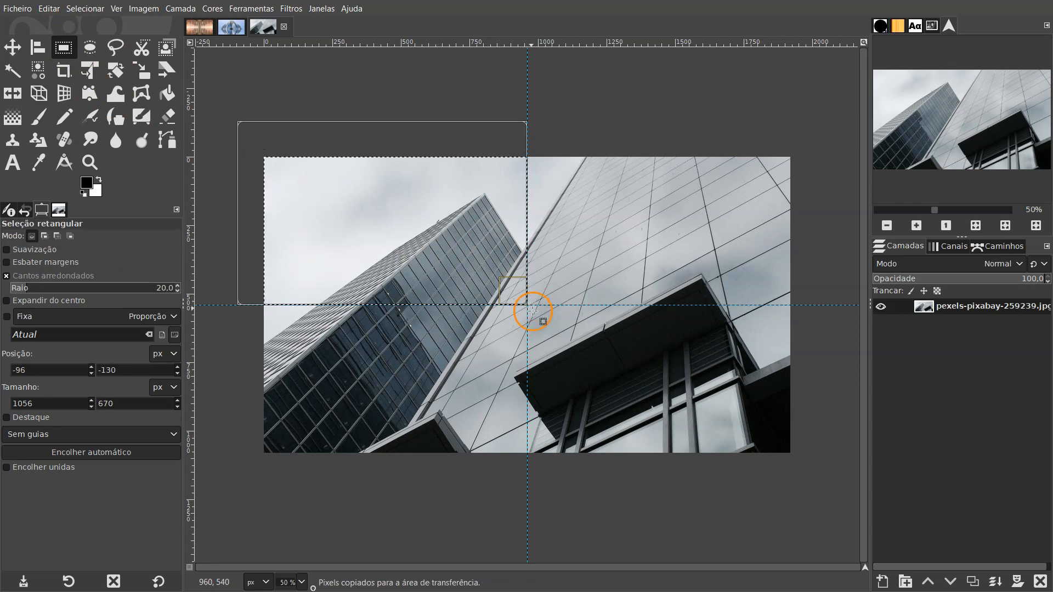
key("ctrl+v")
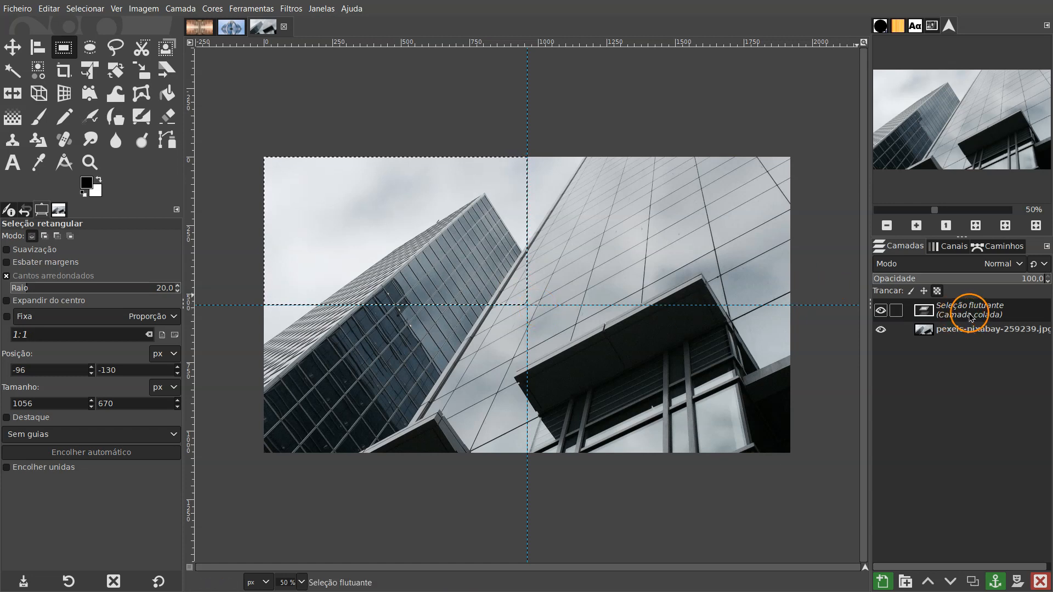
key("ctrl+shift+n")
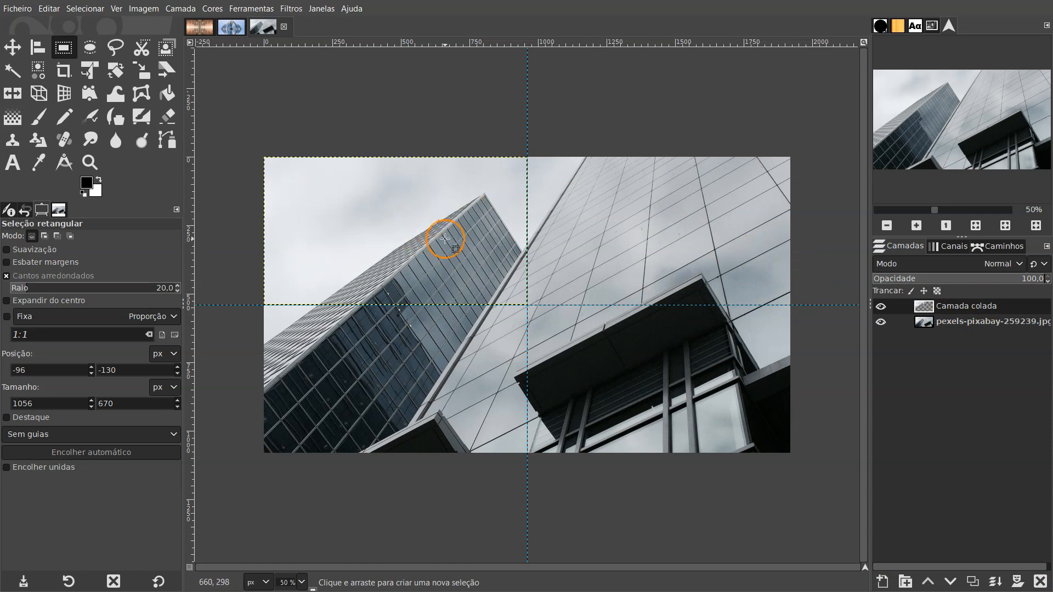
Duplicate the pasted quadrant twice, then flip the topmost copy vertically and move it straight down onto the lower-left quadrant.
left_click(973, 582)
left_click(972, 582)
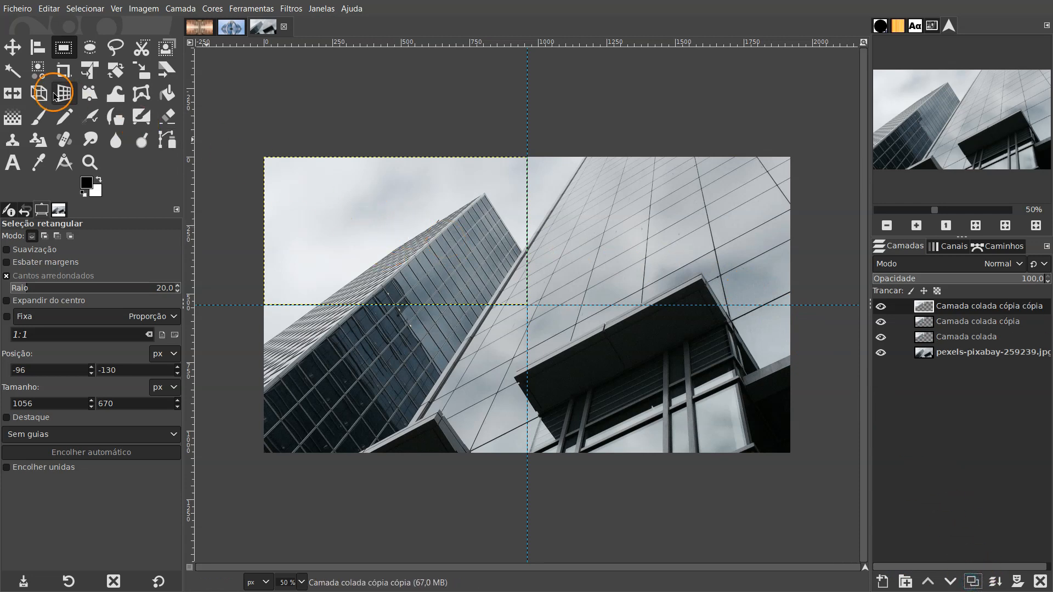
left_click(10, 103)
left_click(381, 229)
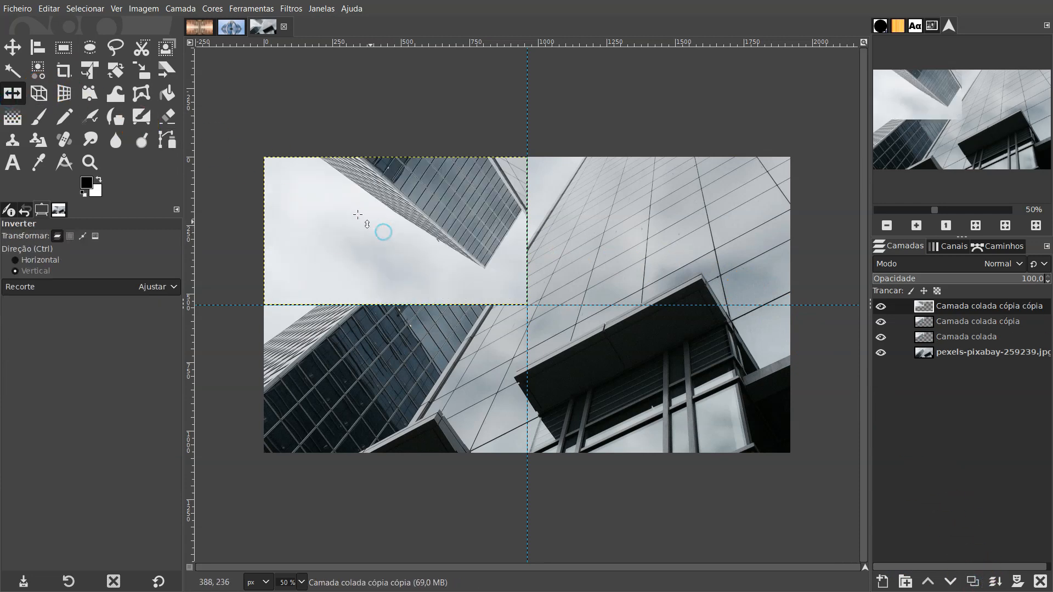
left_click(12, 47)
left_click_drag(388, 228, 395, 376)
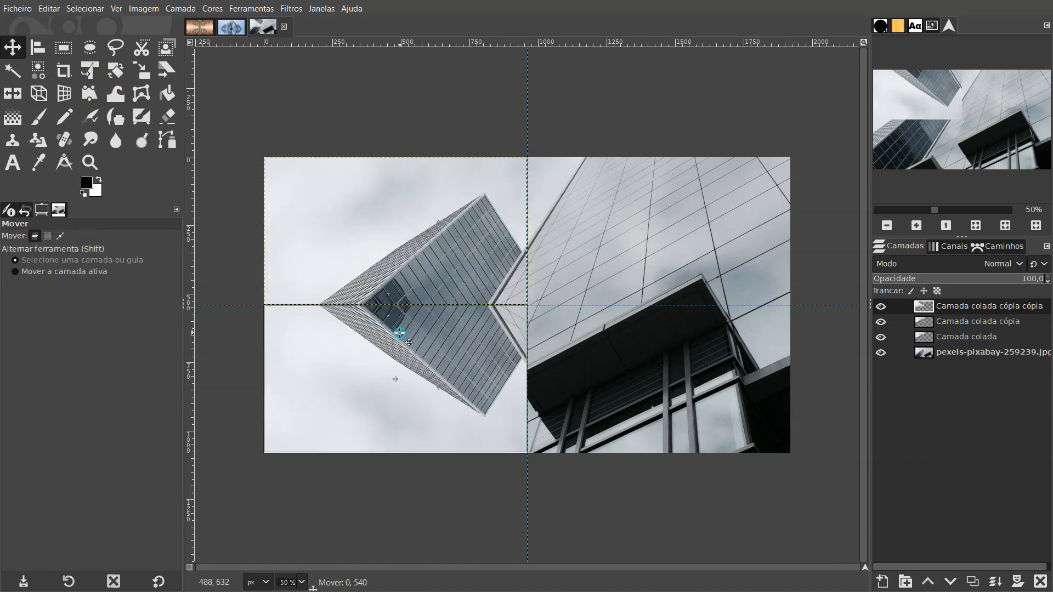
Flip the Camada colada cópia layer horizontally and move it straight across onto the building image's upper-right quadrant.
left_click(12, 93)
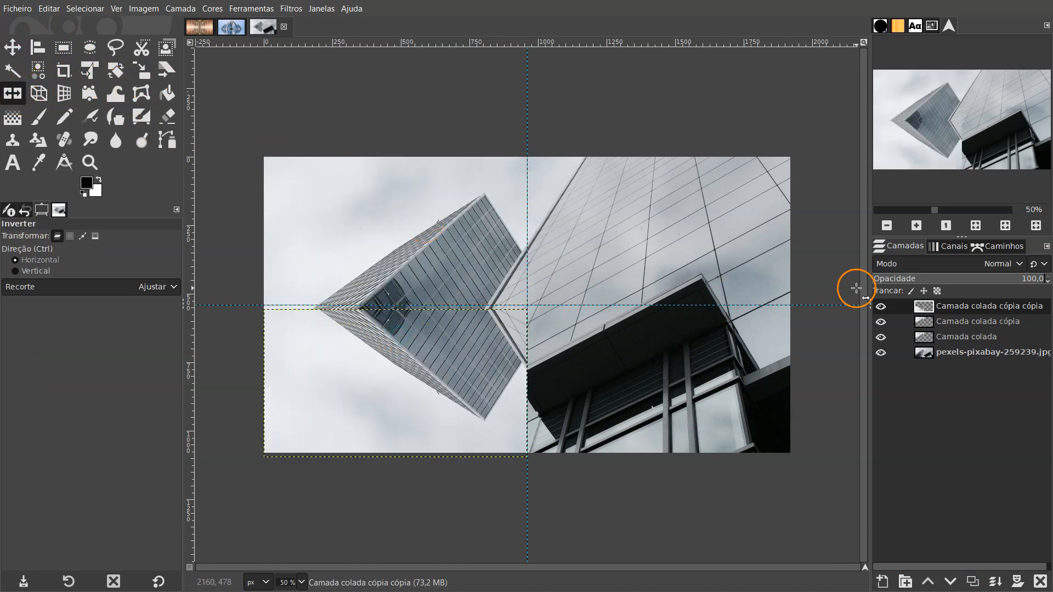
left_click(963, 326)
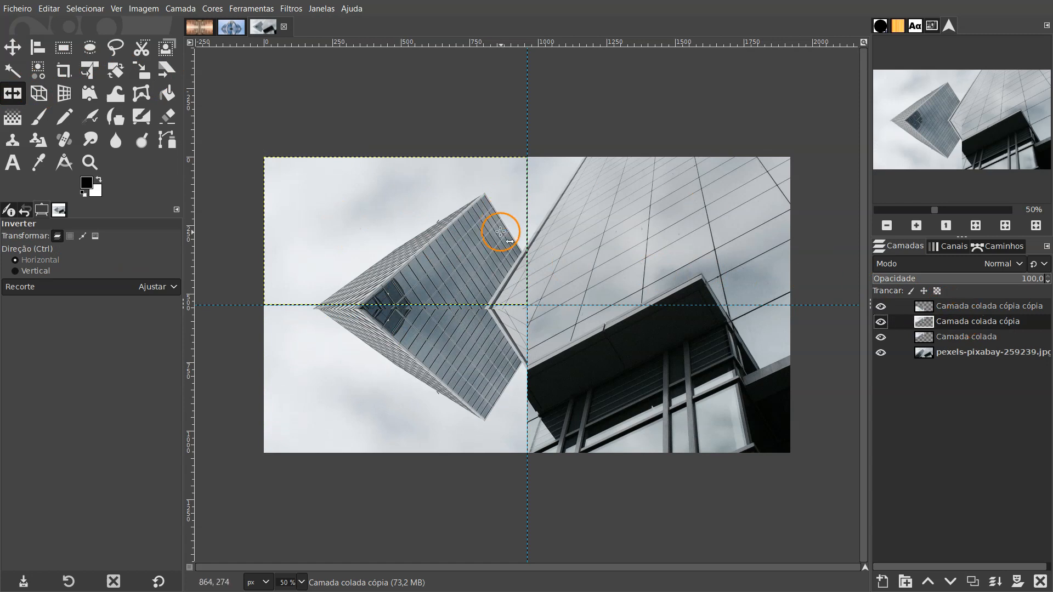
left_click(444, 226)
left_click(12, 47)
left_click_drag(345, 210, 612, 210)
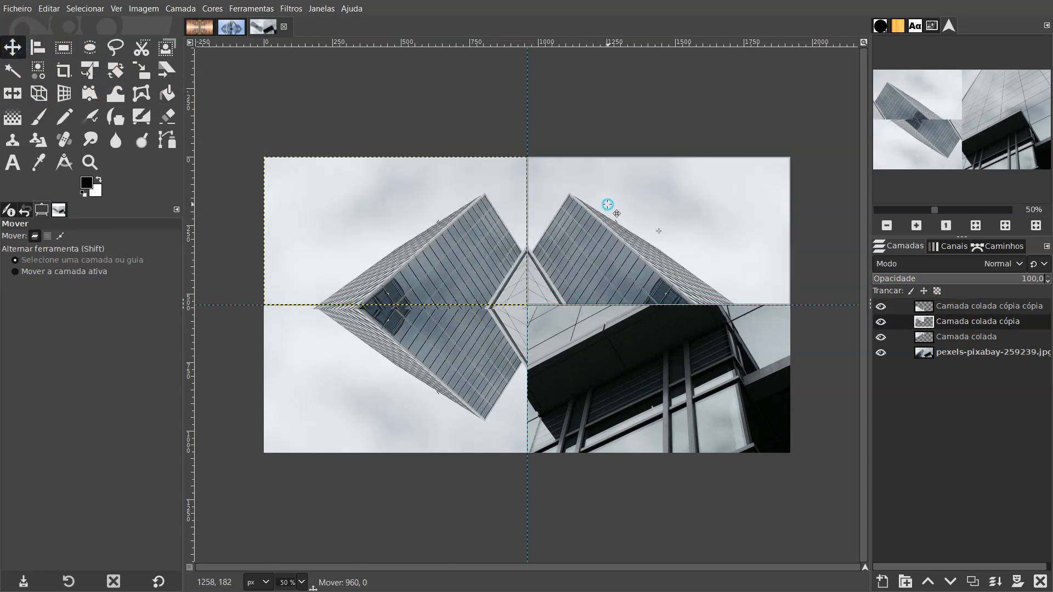
Flip the Camada colada layer both horizontally and vertically and move it onto the lower-right quadrant.
left_click(944, 336)
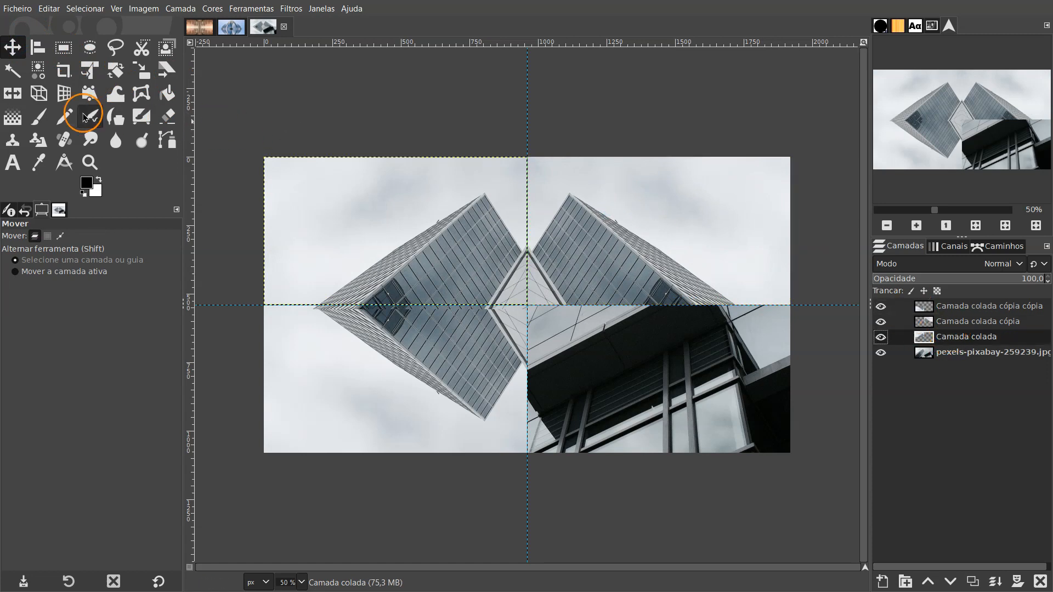
left_click(12, 93)
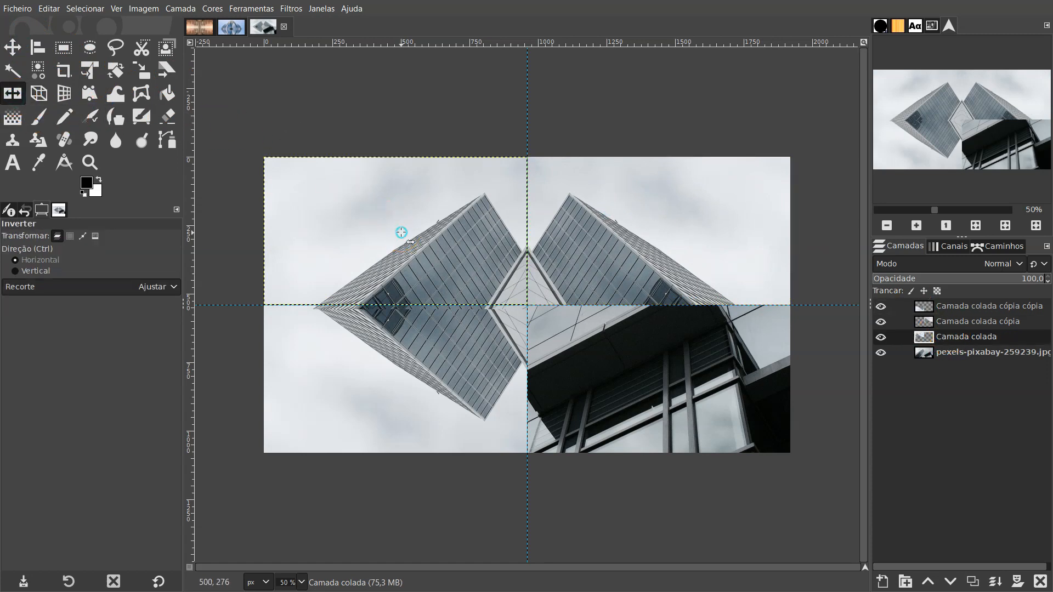
left_click(399, 230)
left_click(401, 233, "ctrl")
left_click(12, 47)
left_click_drag(401, 194, 664, 341)
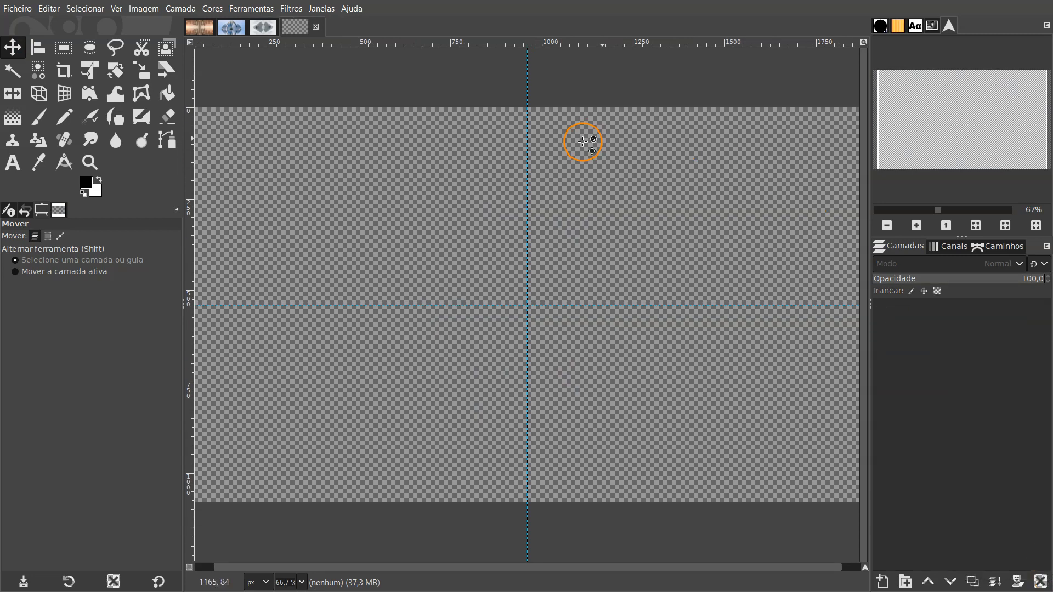
Add the pier photo with the blue-jacketed figure from the file browser to the empty image and scale its layer to 1920 px wide.
key("alt+Tab")
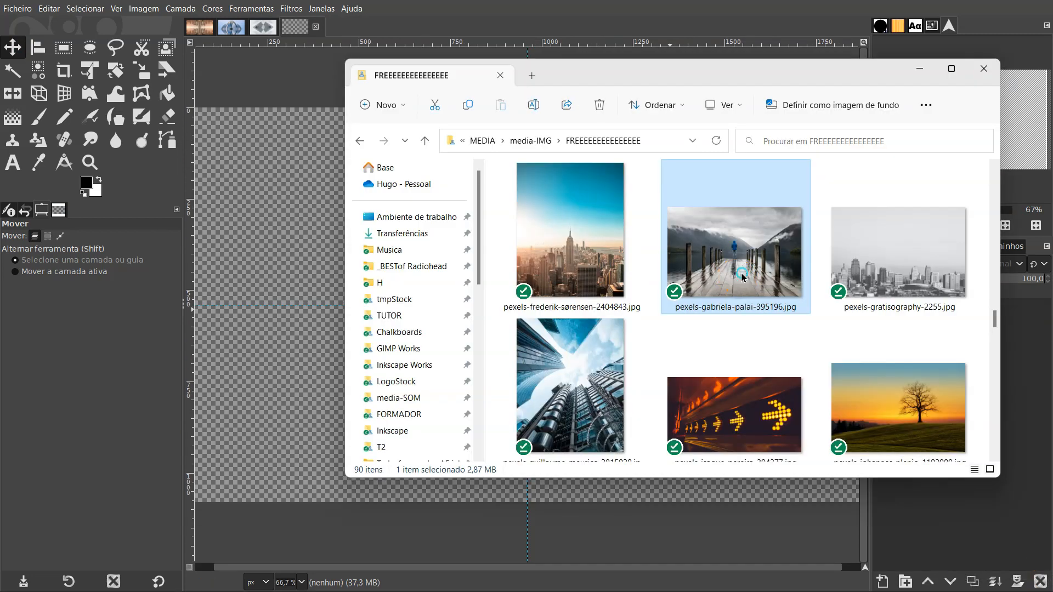
left_click(356, 222)
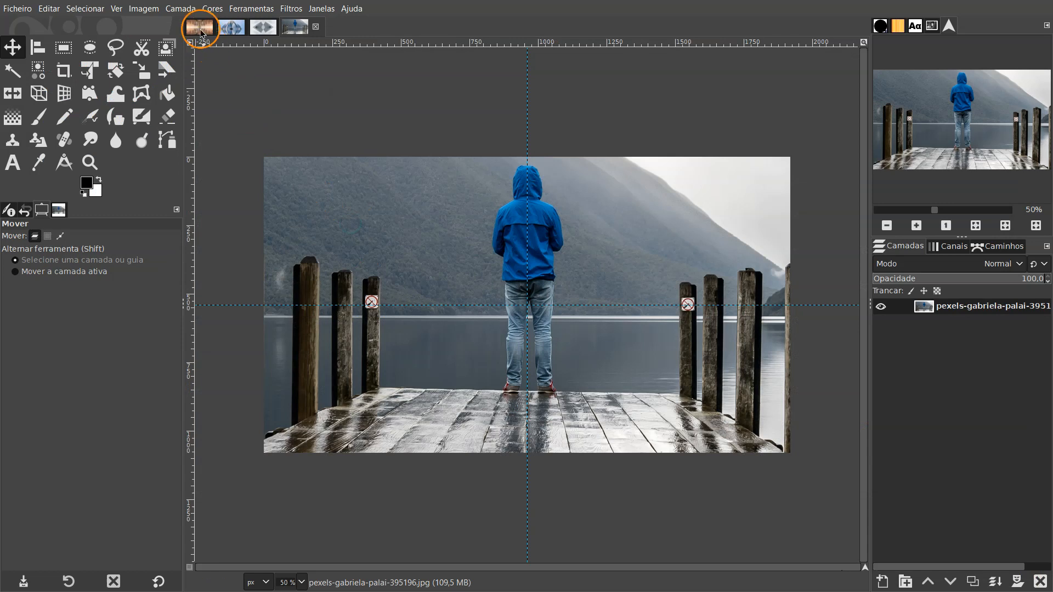
left_click(181, 8)
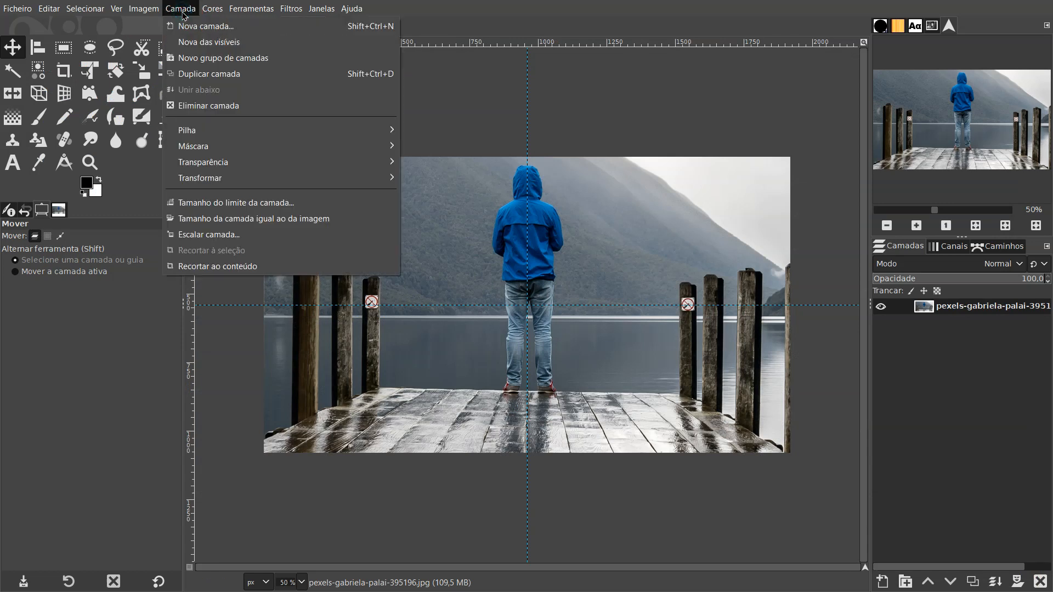
left_click(219, 234)
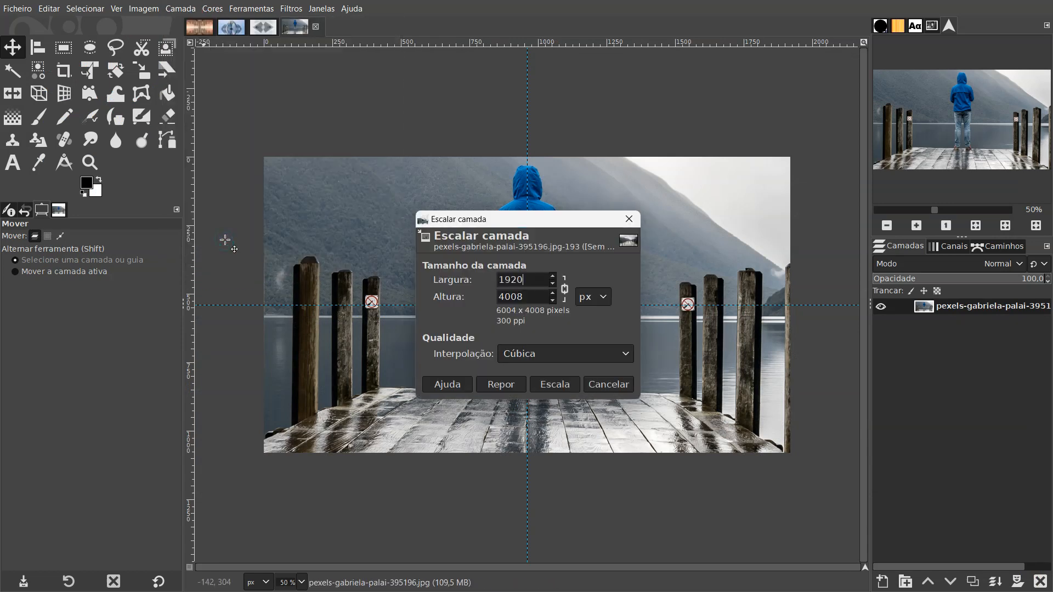
left_click(422, 343)
left_click(541, 382)
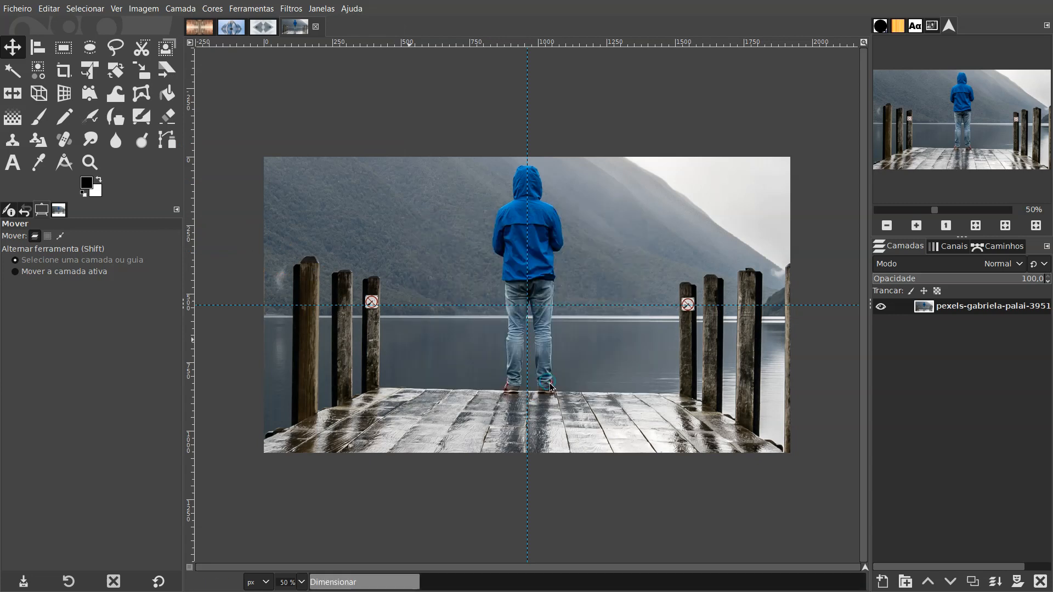
Move the pier layer straight down until the figure stands entirely below the horizontal guide.
key("ctrl")
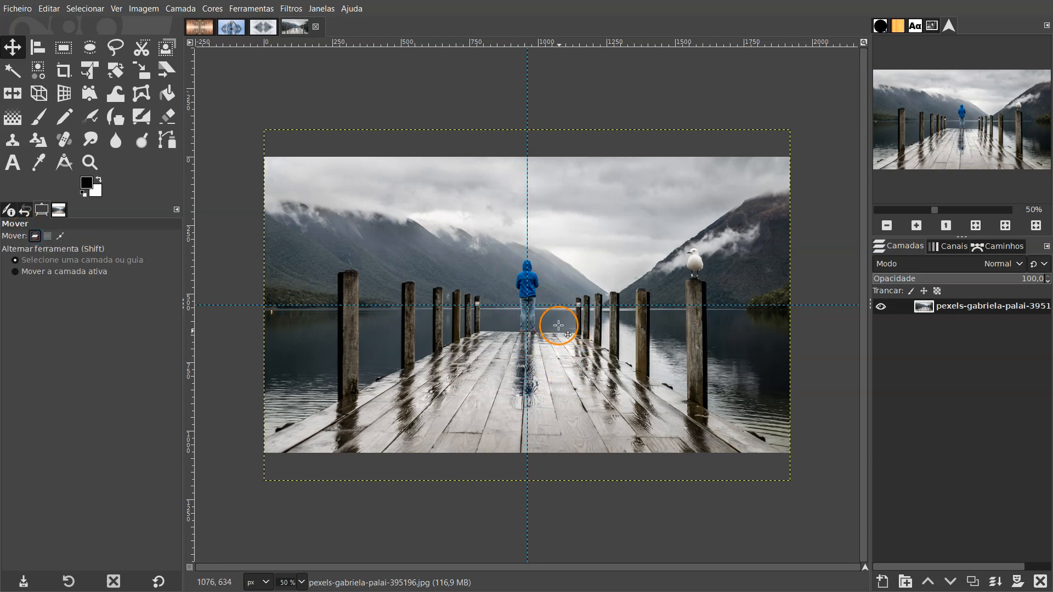
left_click_drag(557, 252, 559, 307)
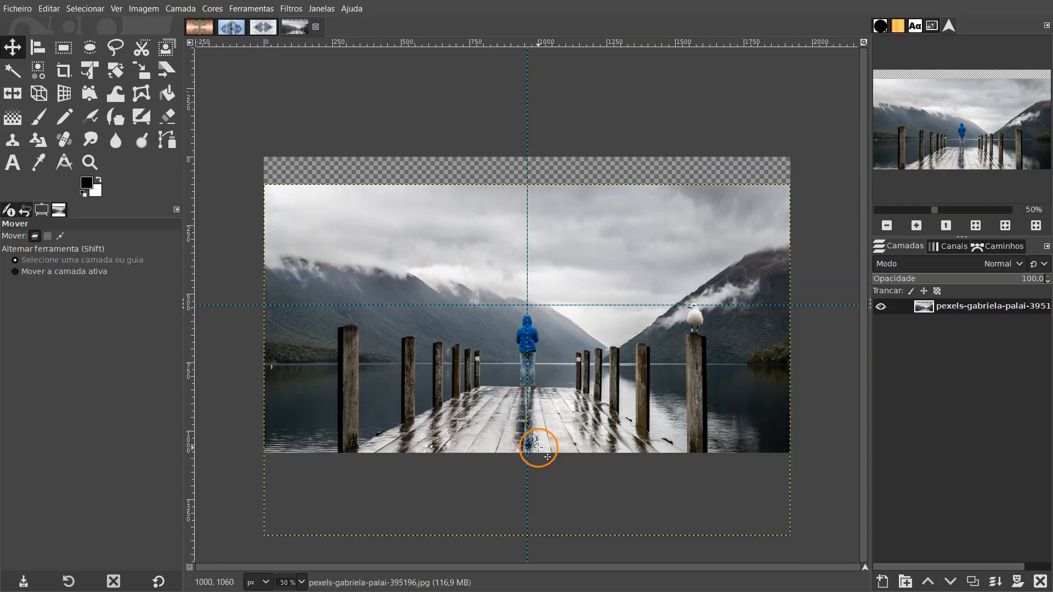
Add the hazy high-rise city photo from the file browser above the pier layer and scale it to the canvas width.
key("alt+Tab")
left_click_drag(898, 257, 296, 227)
left_click(397, 256)
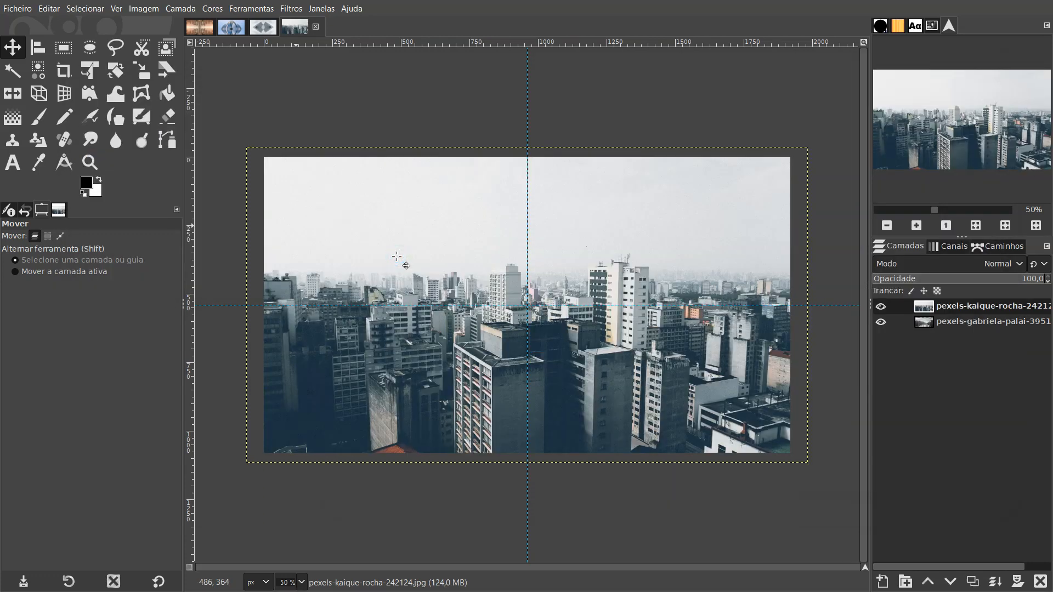
left_click(181, 9)
left_click(229, 233)
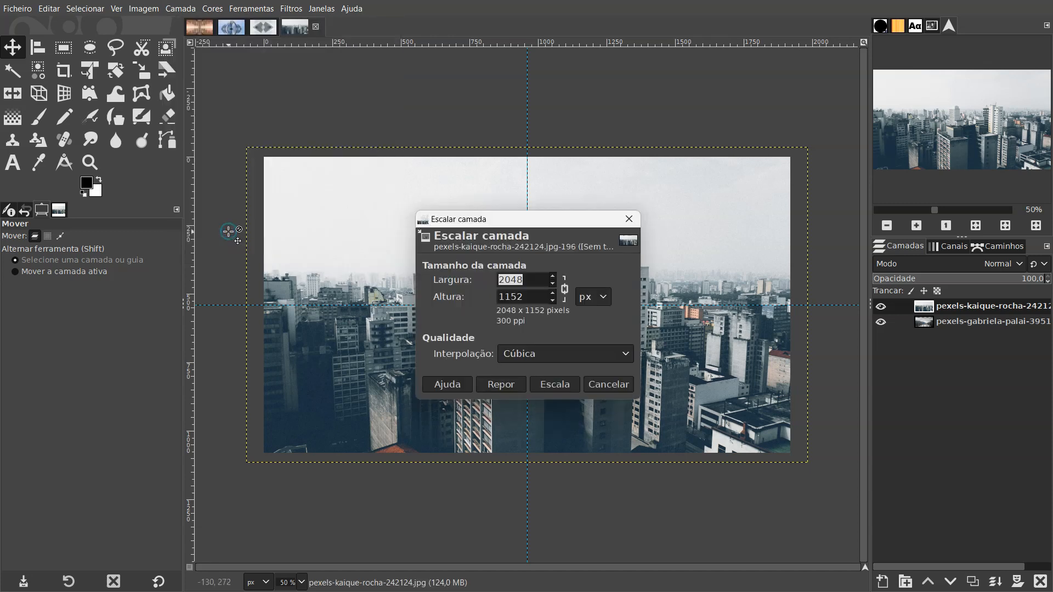
left_click(547, 388)
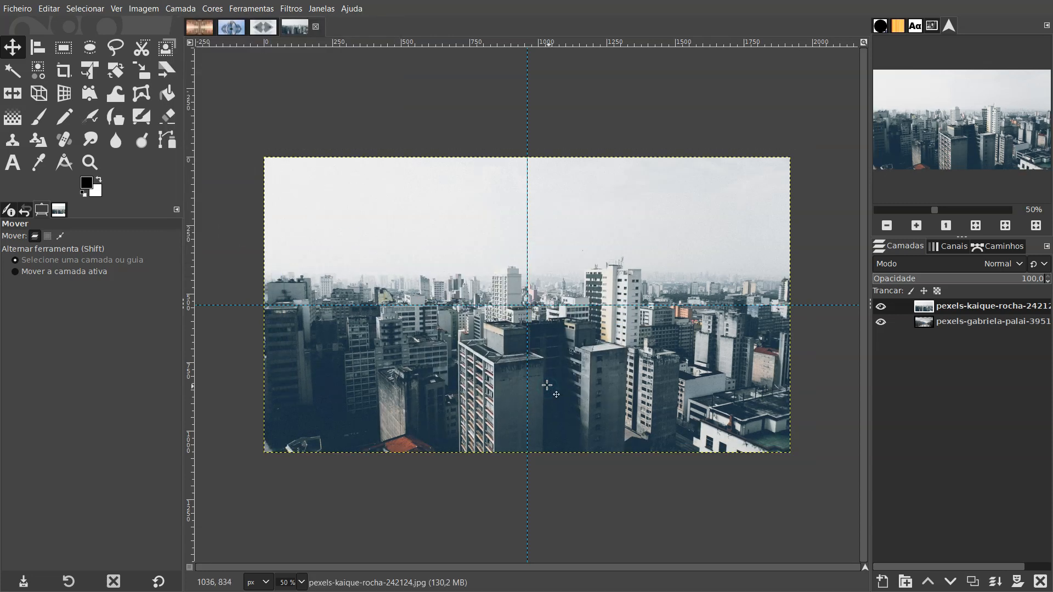
Flip the high-rise city layer vertically and move it straight up until its lower edge meets the lake's far waterline.
left_click(13, 93)
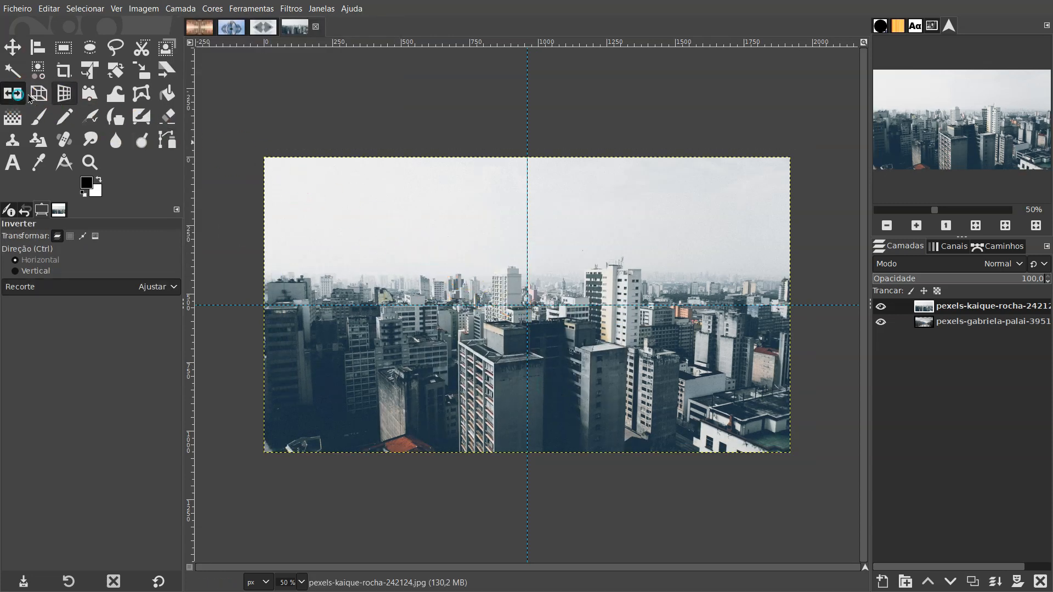
left_click(350, 191, "ctrl")
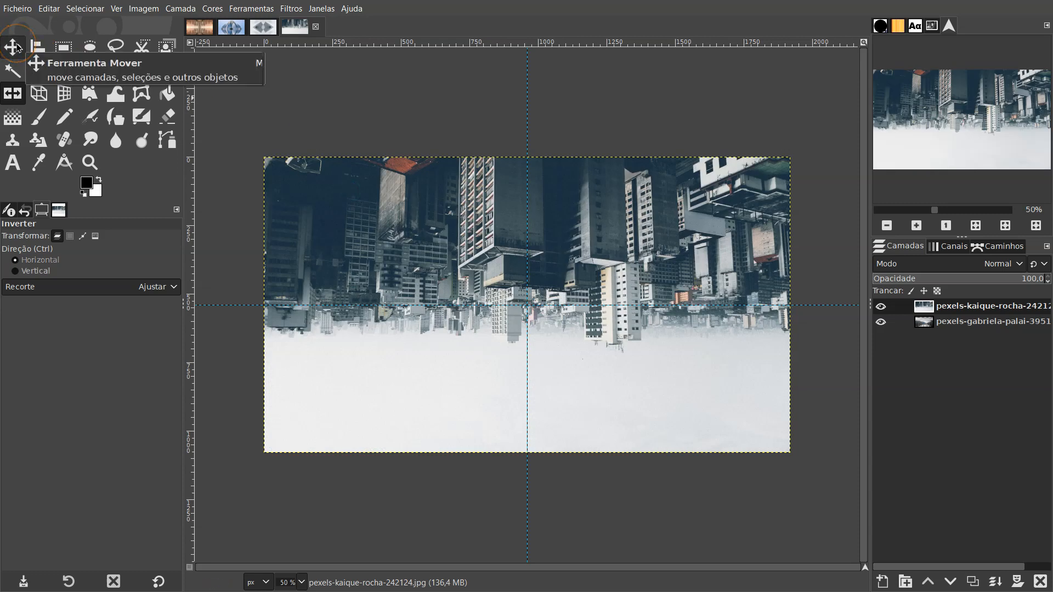
left_click(17, 48)
left_click_drag(578, 269, 579, 179)
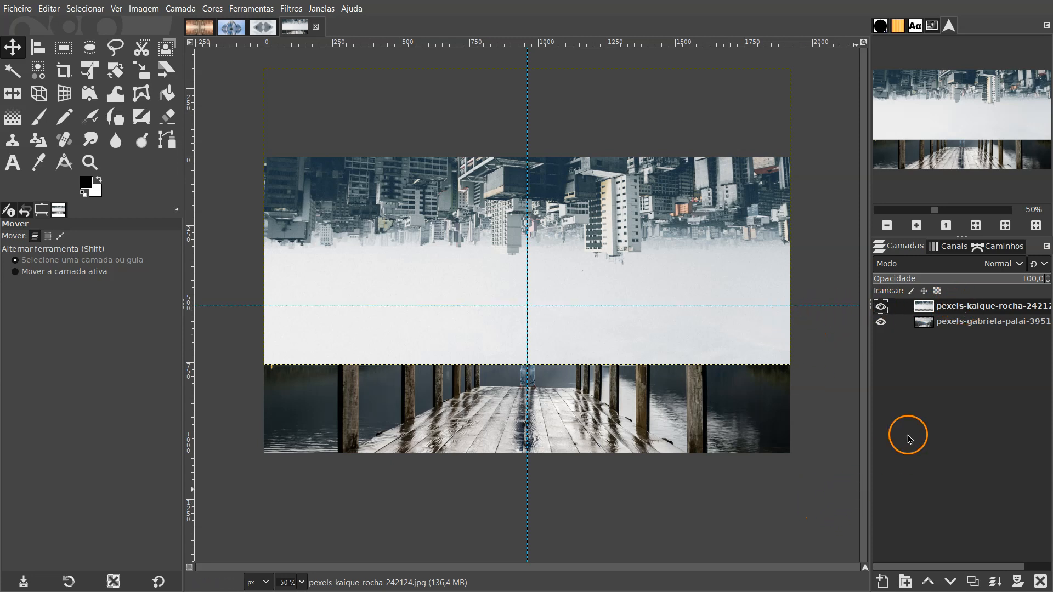
Add a white (full opacity) layer mask to the upside-down city layer.
right_click(976, 309)
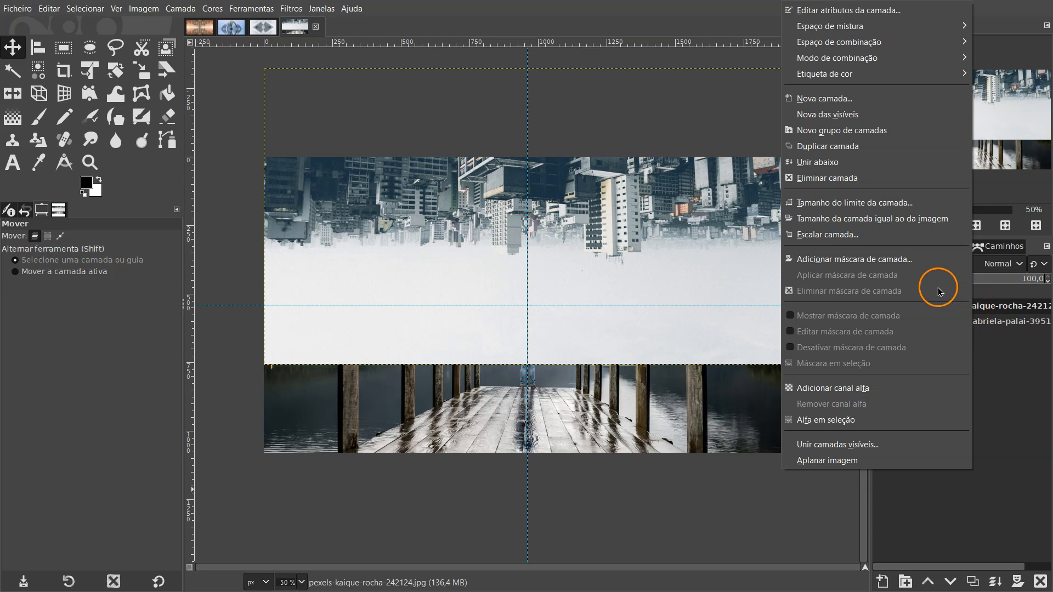
left_click(912, 262)
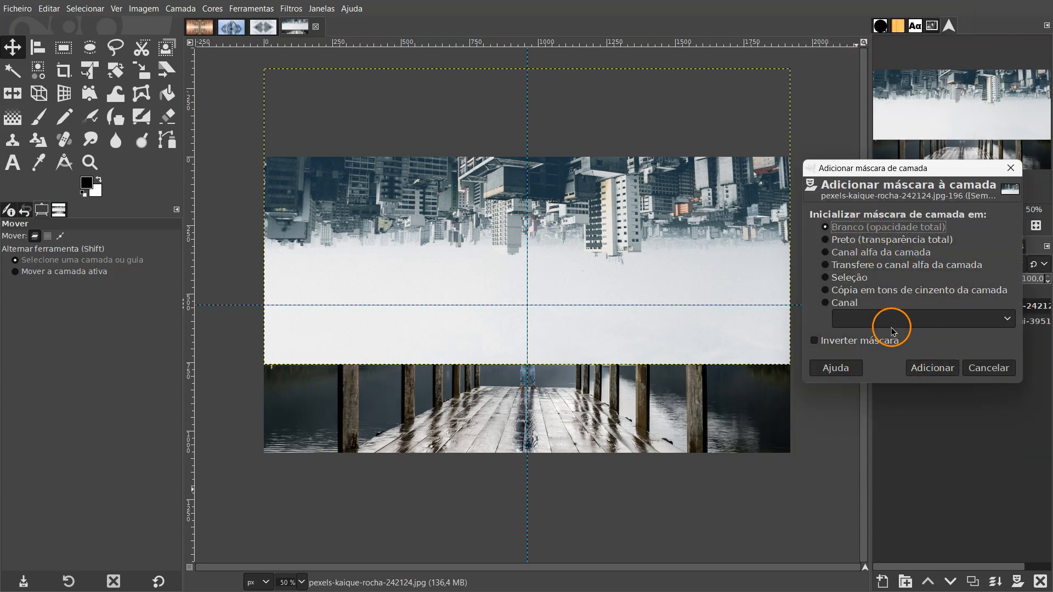
left_click(930, 370)
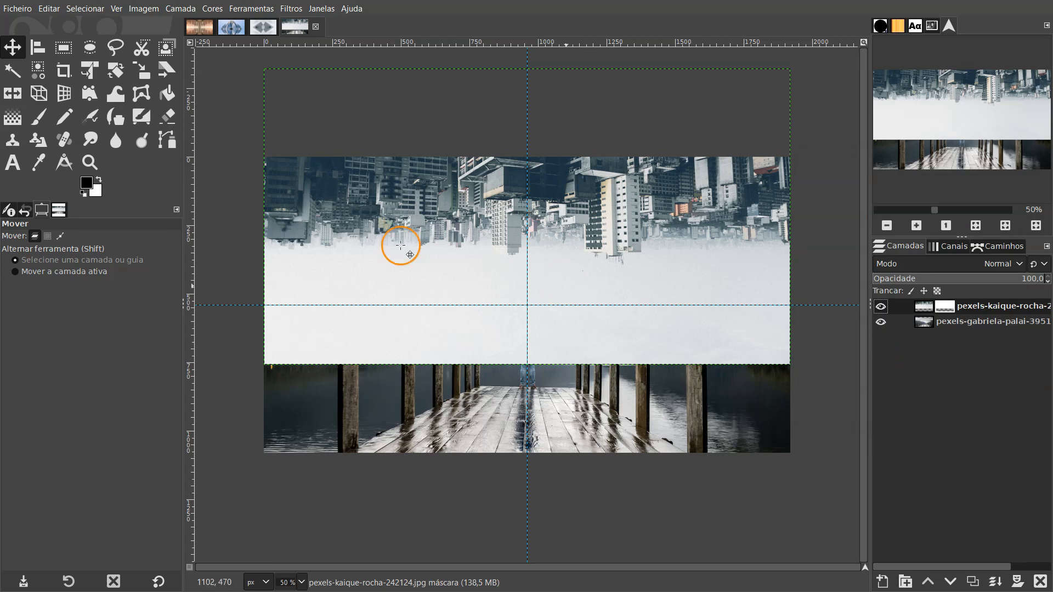
Fade the upside-down city into the mist with a vertical black-to-white linear gradient on its mask, from about (976, 402) up to (976, 348) px.
left_click(12, 118)
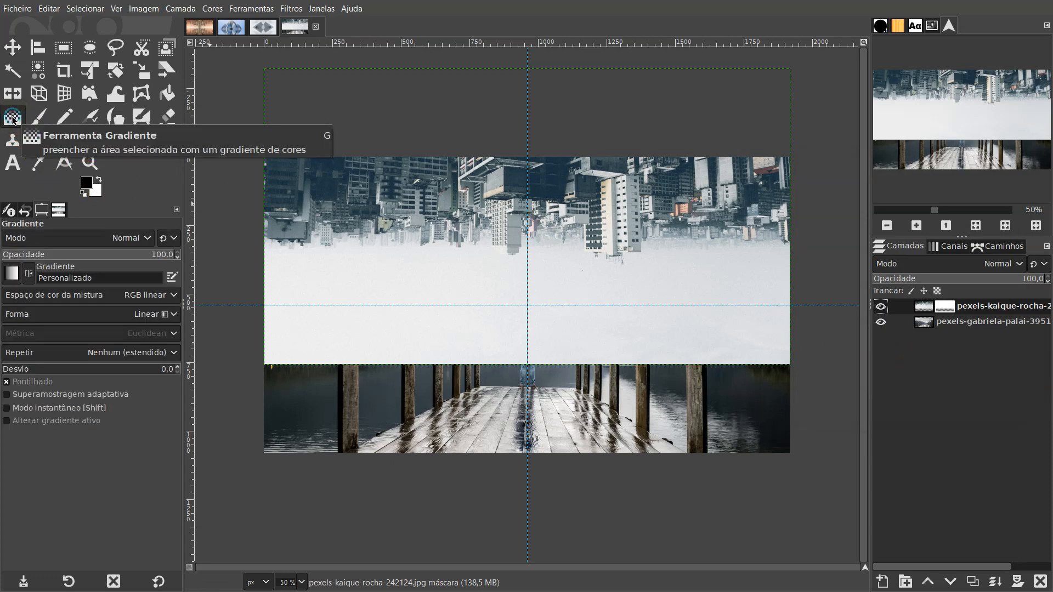
left_click(88, 182)
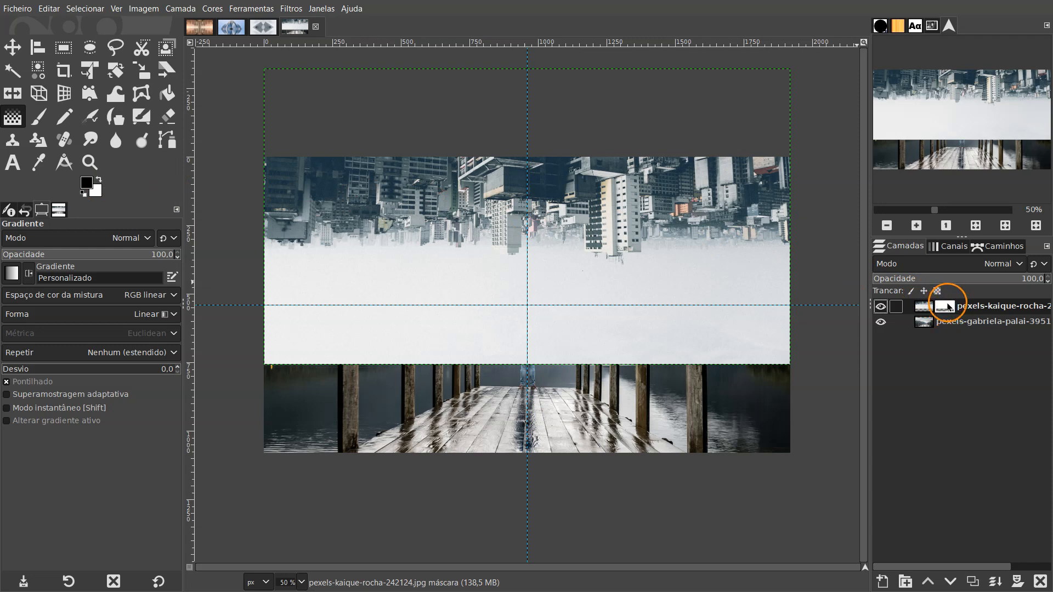
left_click_drag(527, 348, 531, 253)
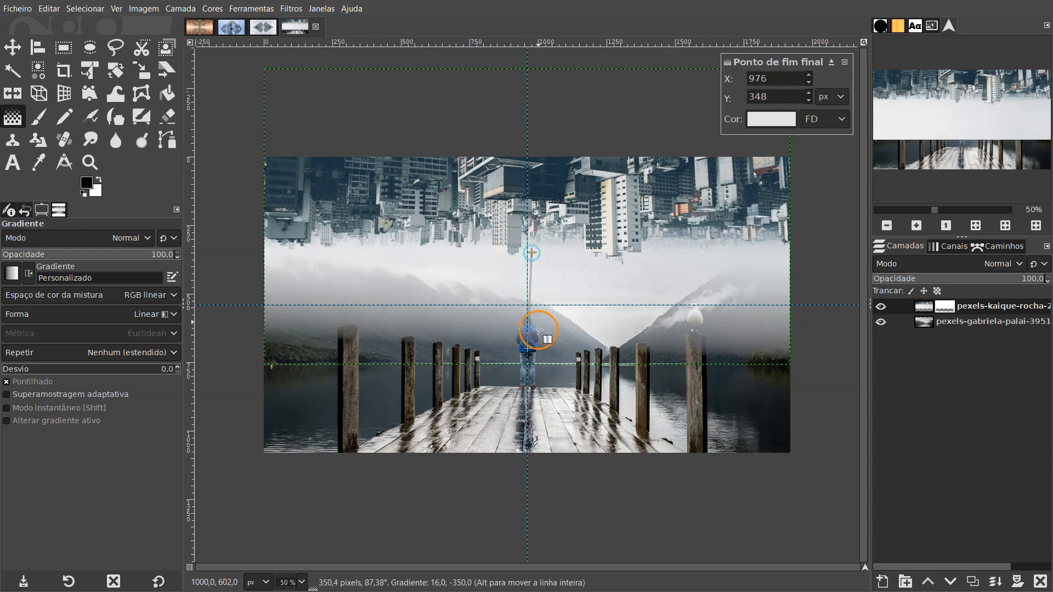
left_click_drag(527, 348, 531, 269)
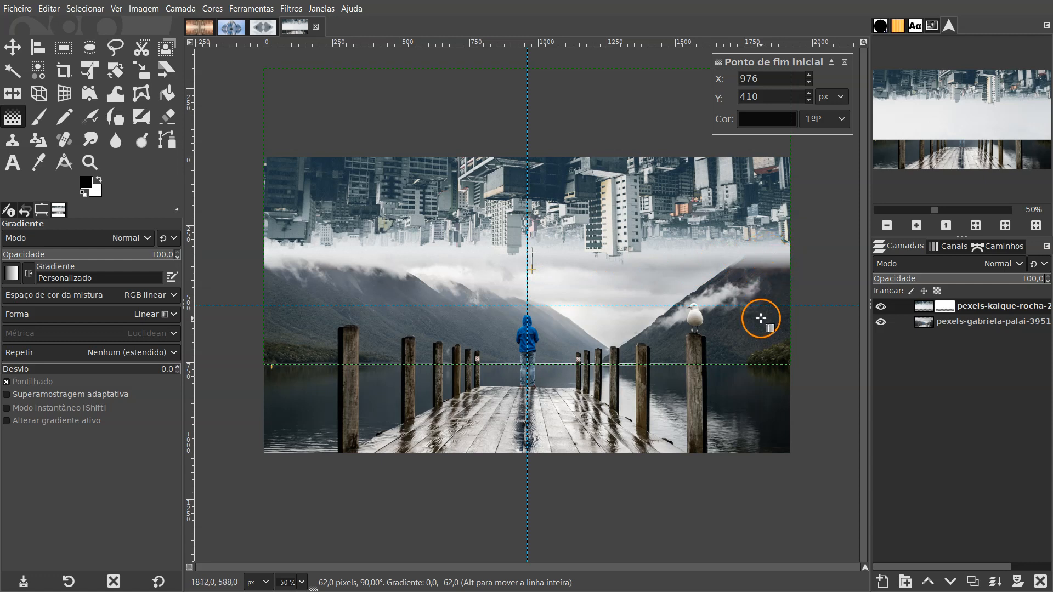
left_click_drag(533, 269, 531, 267)
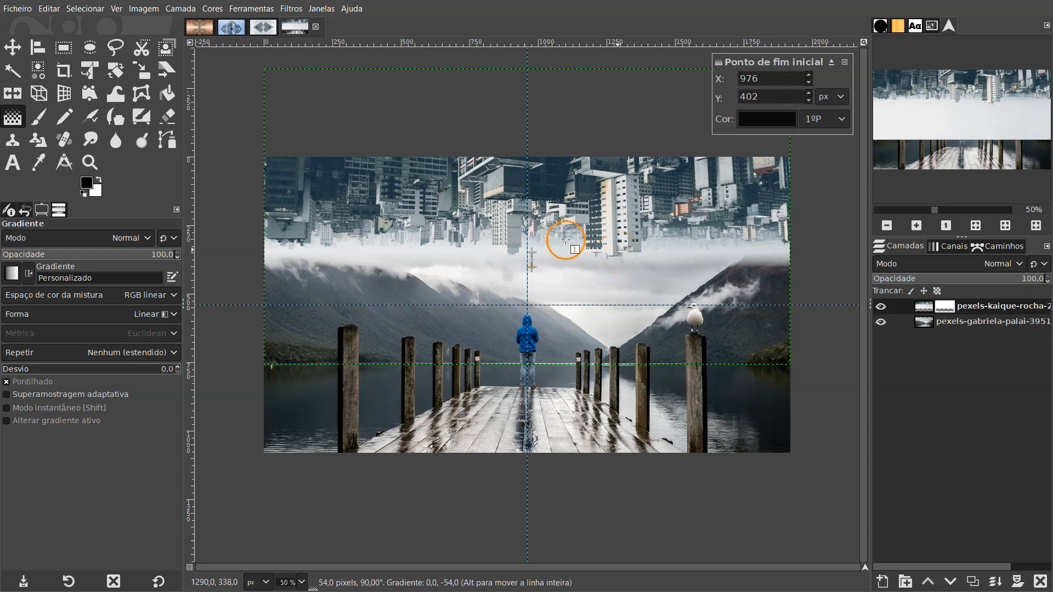
key("Return")
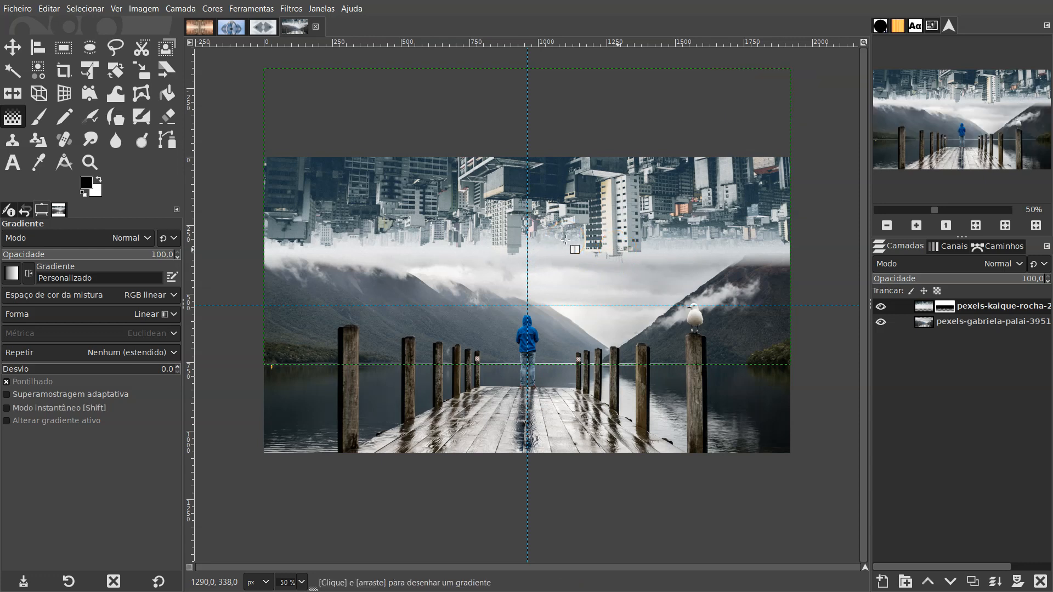
Nudge the pier layer straight down by a small amount, lowering the figure and waterline beneath the upside-down city.
left_click(15, 49)
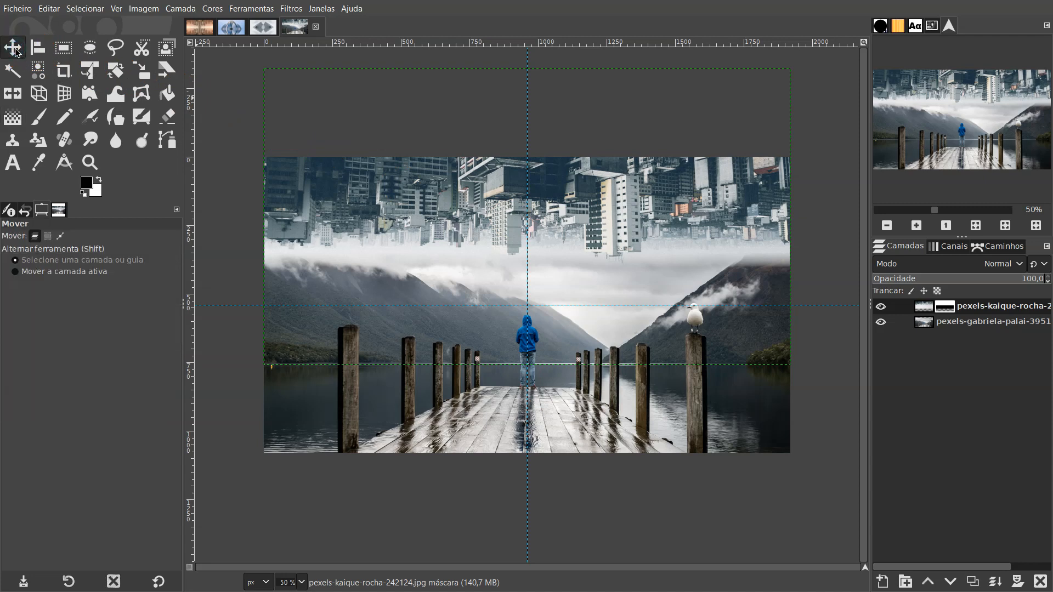
left_click(923, 323)
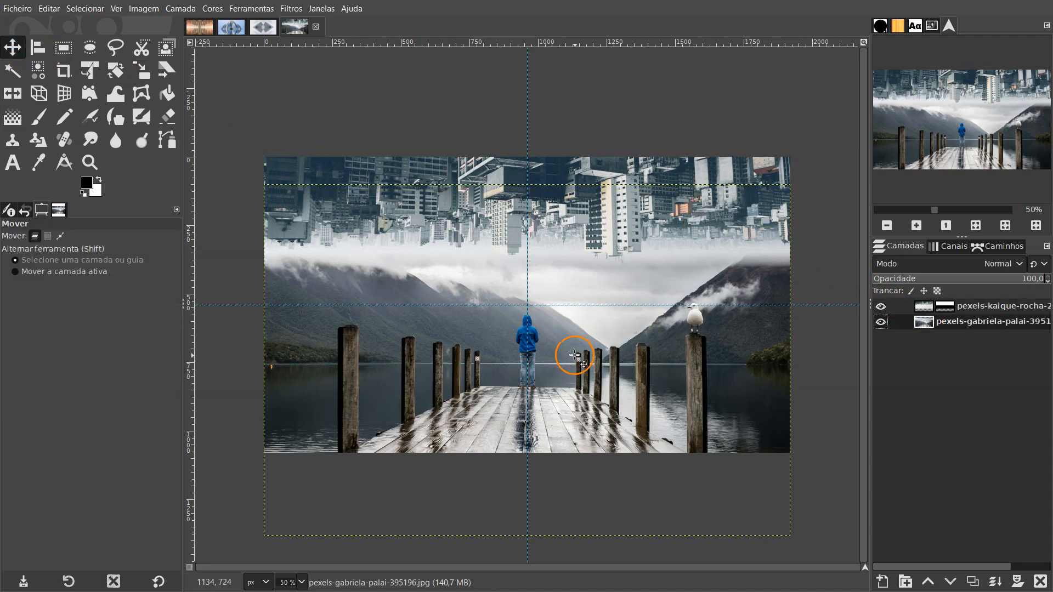
key("Down")
key("Down")
key("Down")
key("Down")
key("Down")
key("Down")
key("Down")
key("Down")
key("Down")
key("Down")
key("Down")
key("Down")
key("Down")
key("Down")
key("Down")
key("Down")
key("Down")
key("Down")
key("Down")
key("Down")
key("Down")
key("Down")
key("Down")
key("Down")
key("Down")
key("Down")
key("Down")
key("Down")
key("Down")
key("Down")
key("Down")
key("Down")
key("Down")
key("Down")
key("Down")
key("Down")
key("Down")
key("Down")
key("Down")
key("Down")
key("Down")
key("Down")
key("Down")
key("Down")
key("Up")
key("Up")
key("Up")
key("Up")
key("Up")
key("Up")
key("Up")
key("Up")
key("Up")
key("Up")
key("Up")
key("Up")
key("Up")
key("Up")
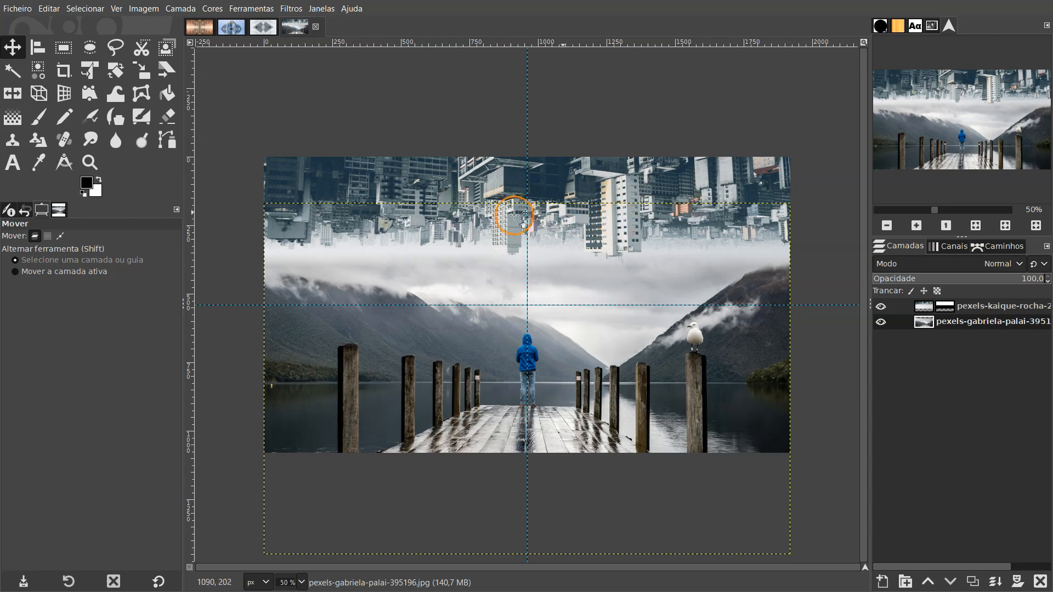
Flip the upside-down city layer horizontally.
left_click(924, 308)
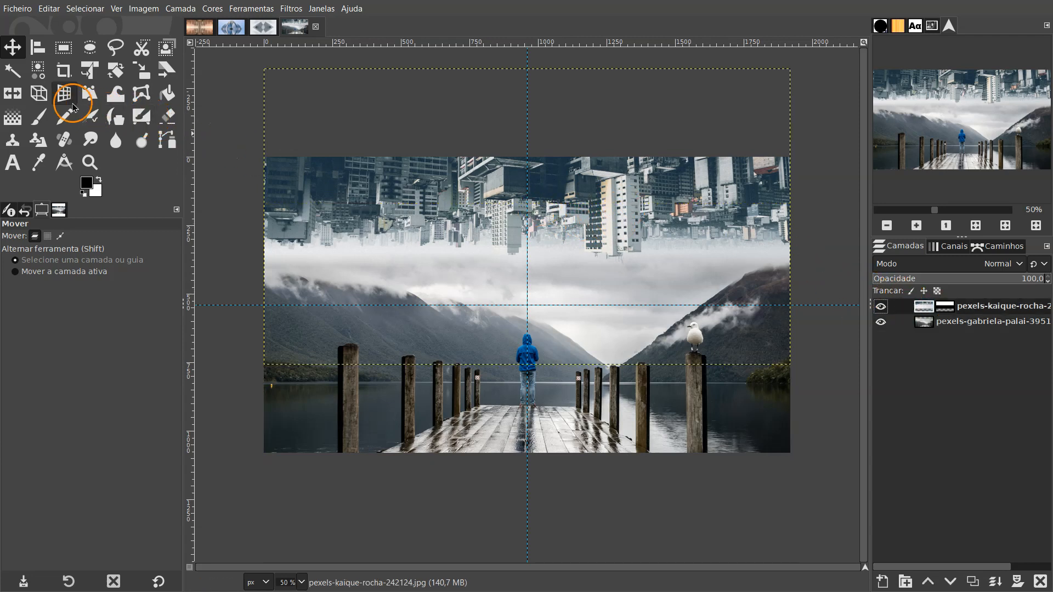
left_click(15, 96)
left_click(436, 201)
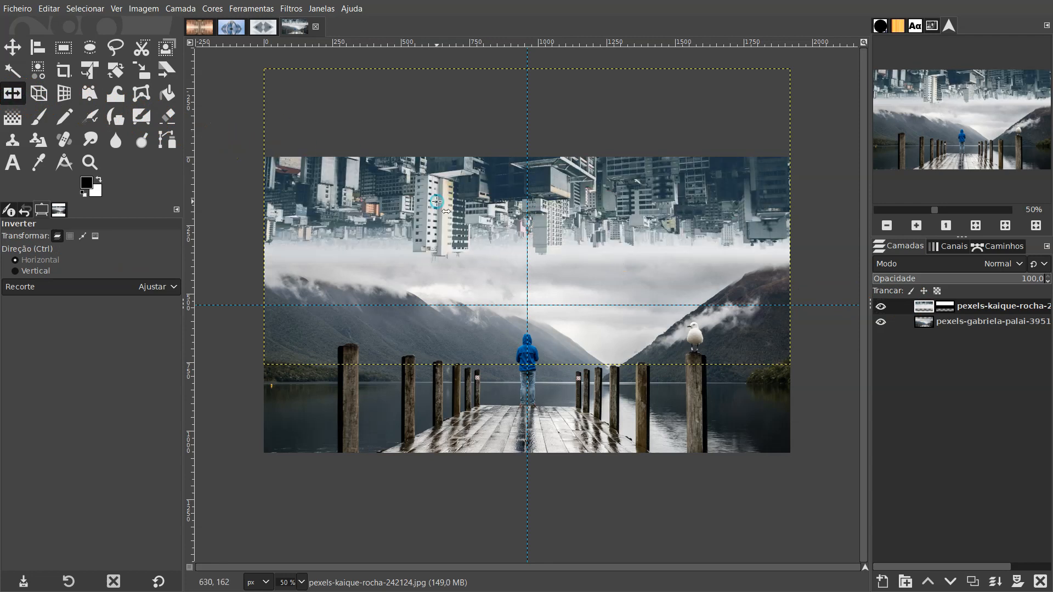
Select the pier layer and hide the guides on the canvas.
left_click(965, 321)
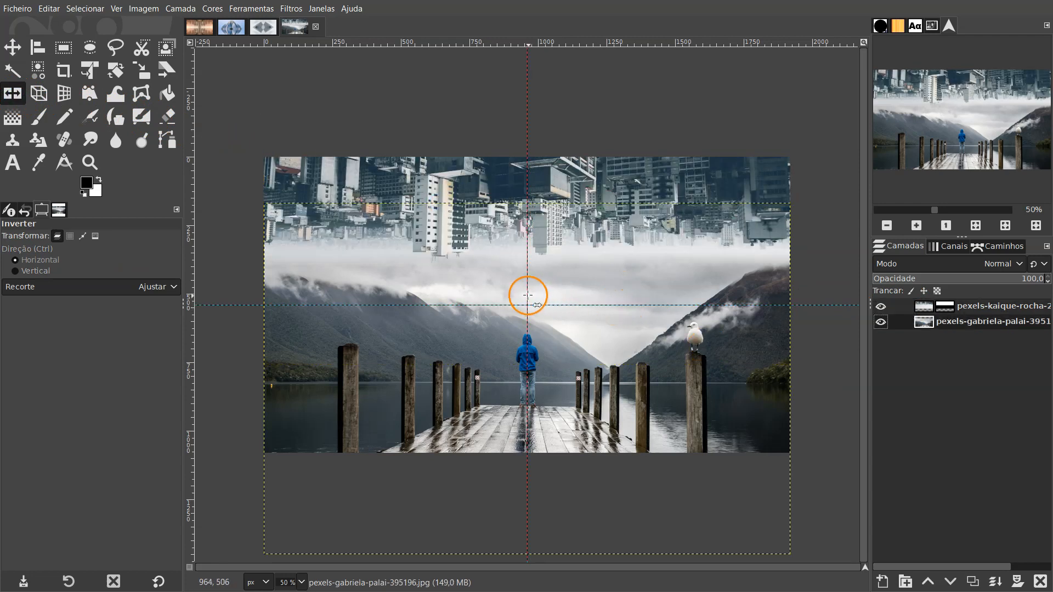
left_click(116, 8)
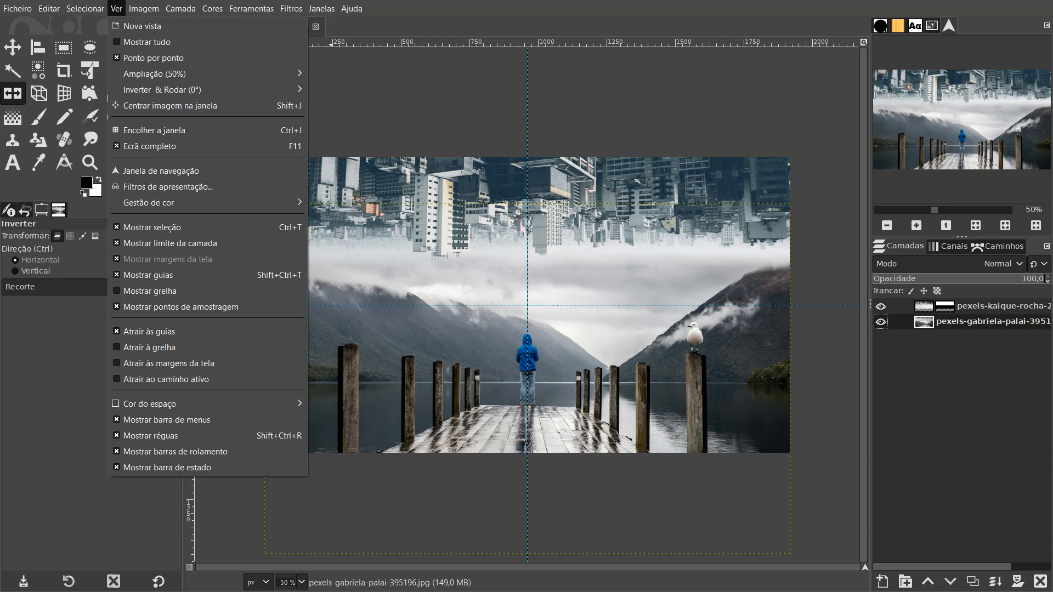
left_click(141, 275)
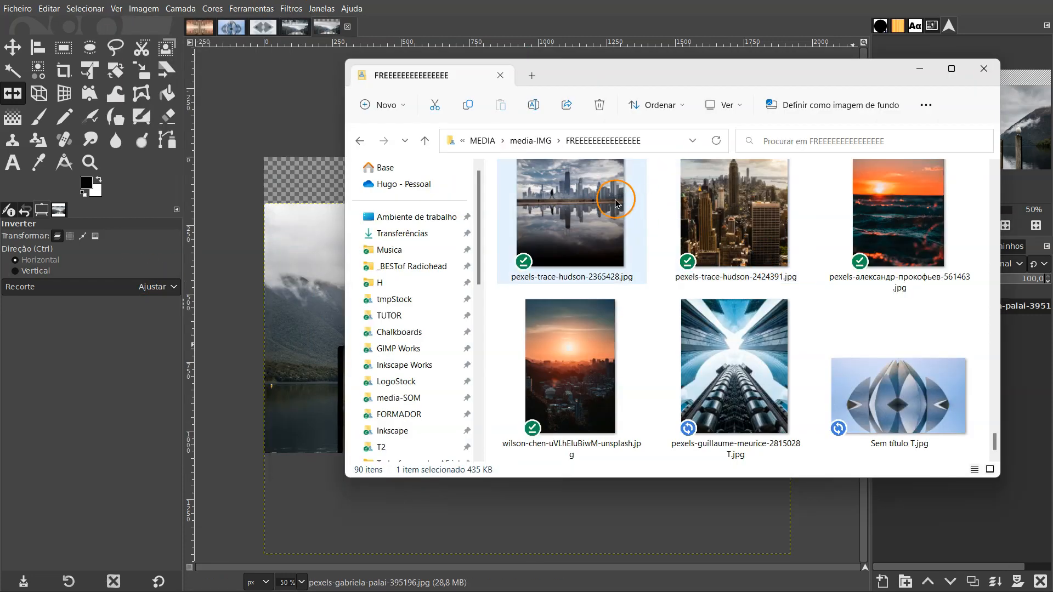
Add the skyline photo with the walking person above the pier layer and scale it to 1920 × 2400 px.
left_click(615, 200)
mouse_move(611, 237)
left_mouse_down()
mouse_move(482, 132)
mouse_move(283, 130)
left_mouse_up()
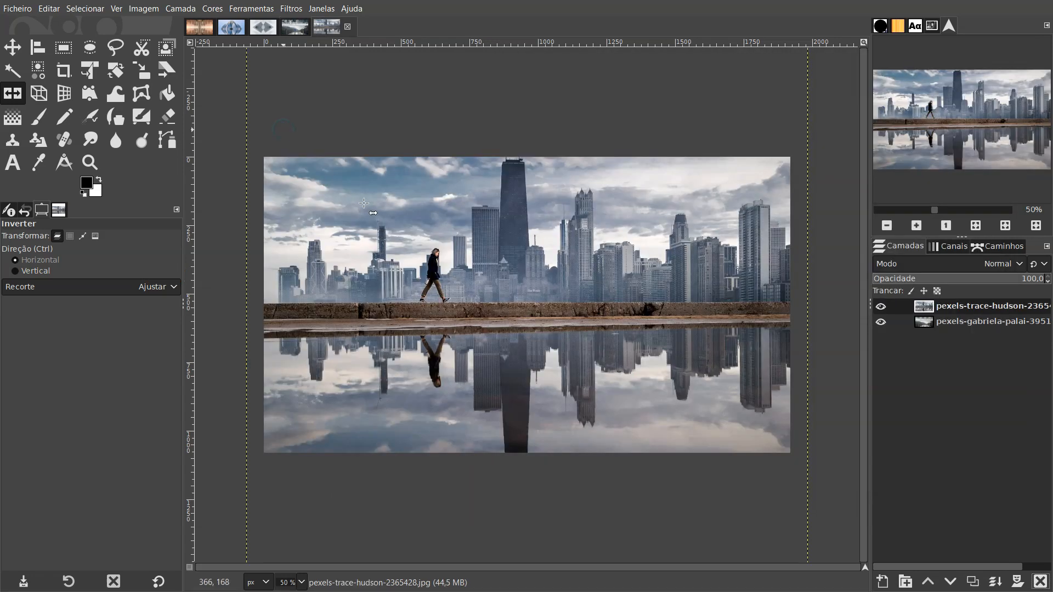
left_click(180, 8)
left_click(247, 228)
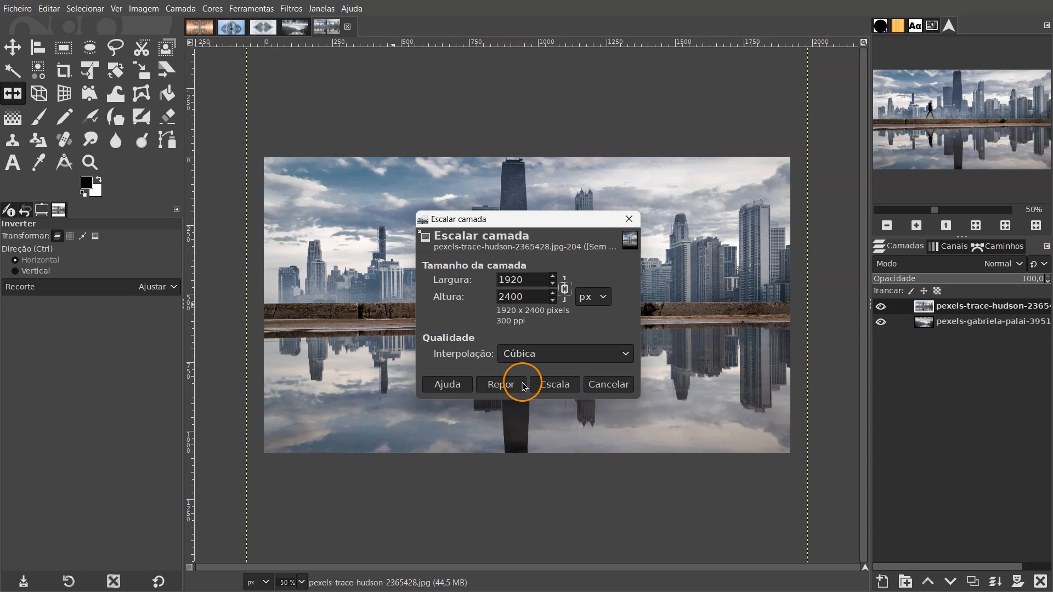
left_click(552, 383)
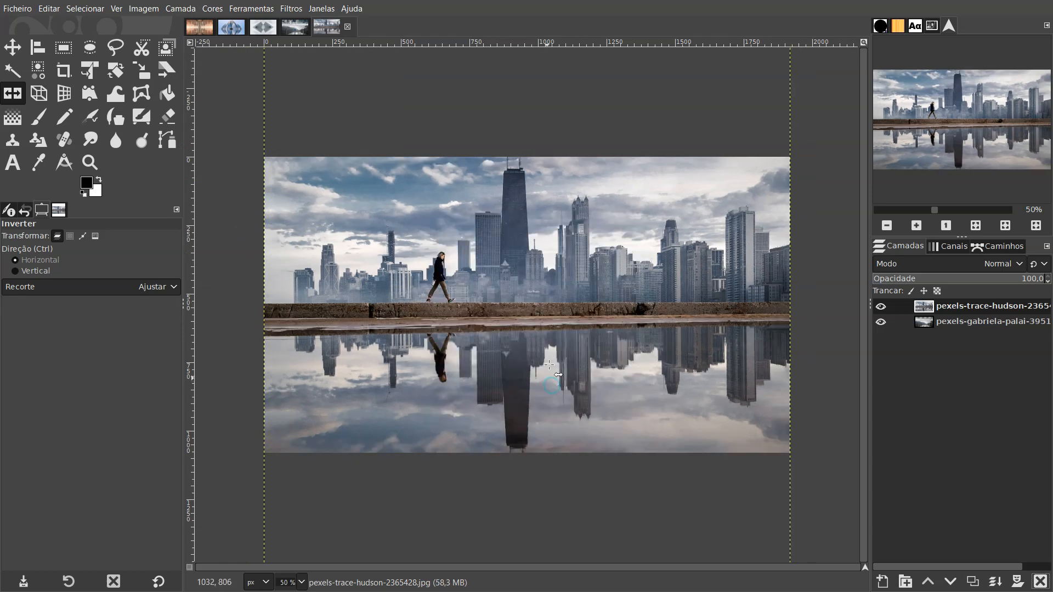
Flip the skyline layer vertically and move it straight up until only a thin strip of the ledge remains along the canvas's upper edge.
left_click(536, 231, "ctrl")
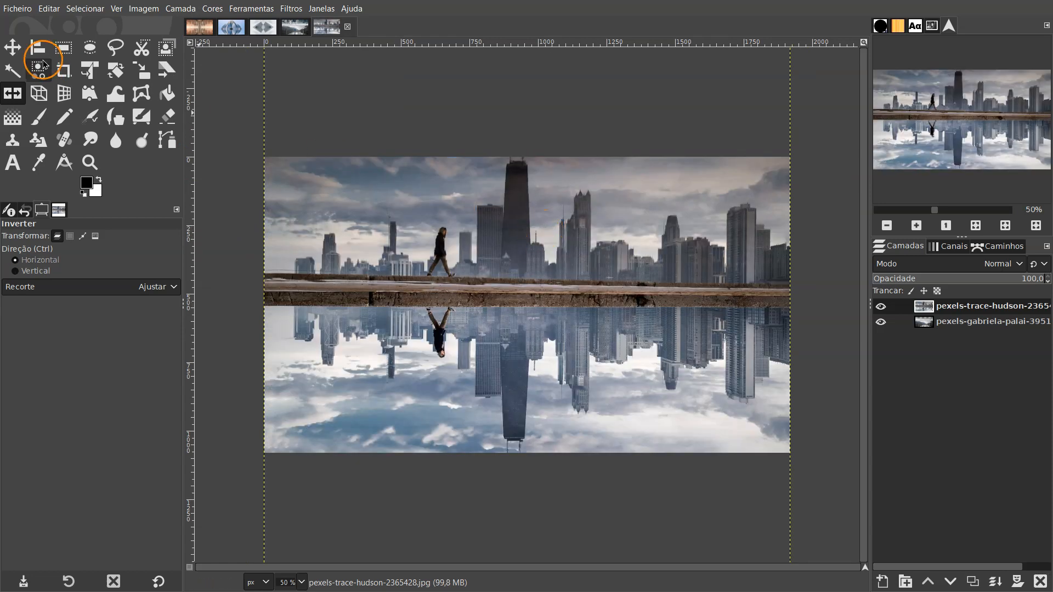
left_click(12, 47)
left_click_drag(568, 302, 574, 196)
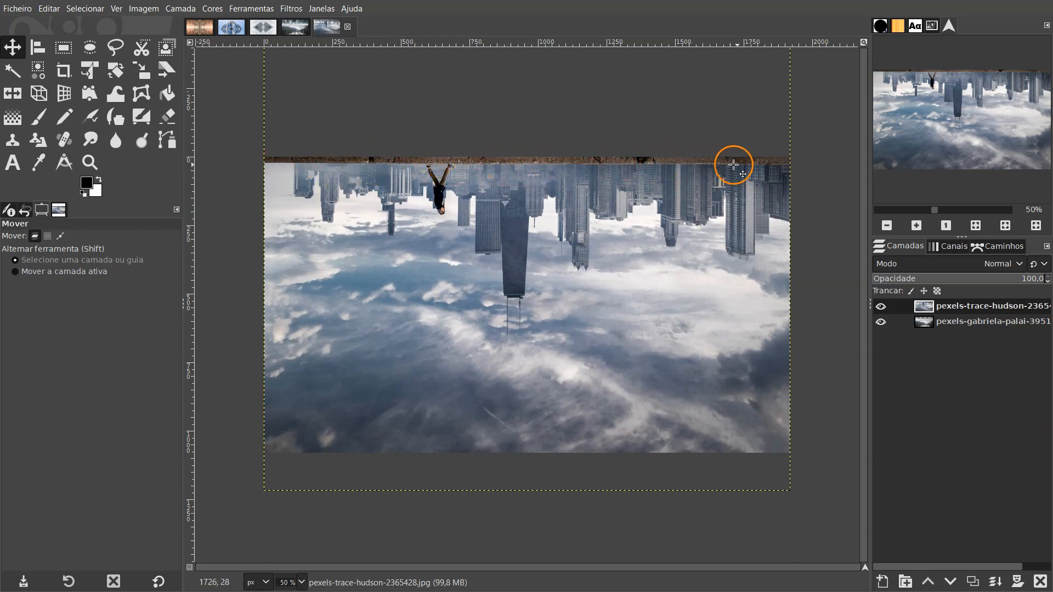
Add a white (full opacity) layer mask to the upside-down skyline layer.
right_click(947, 308)
left_click(902, 269)
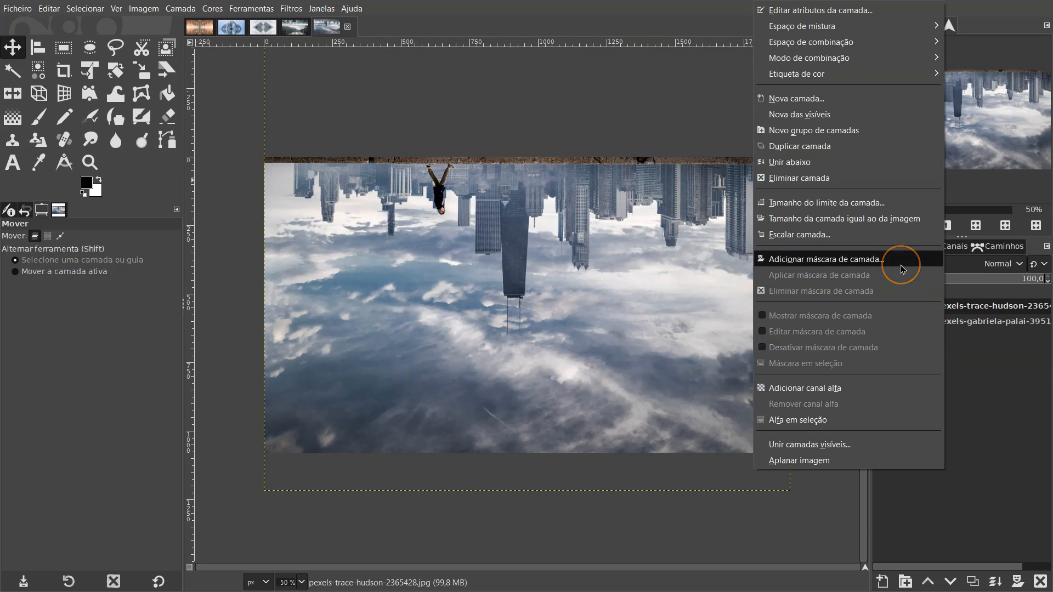
left_click(902, 268)
left_click(928, 294)
left_click(918, 369)
Blend the skyline into the pier scene with a vertical black-to-white gradient on its mask, about 72 px long, starting at (934, 584) px.
left_click(26, 117)
left_click(479, 276)
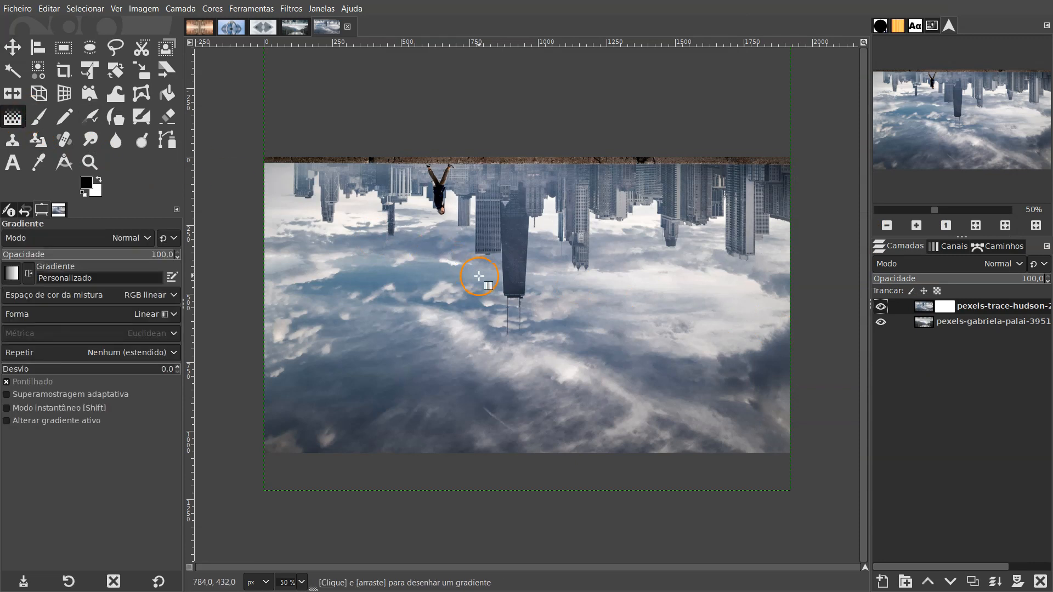
mouse_move(519, 311)
left_mouse_down()
mouse_move(520, 281)
mouse_move(519, 318)
left_mouse_up()
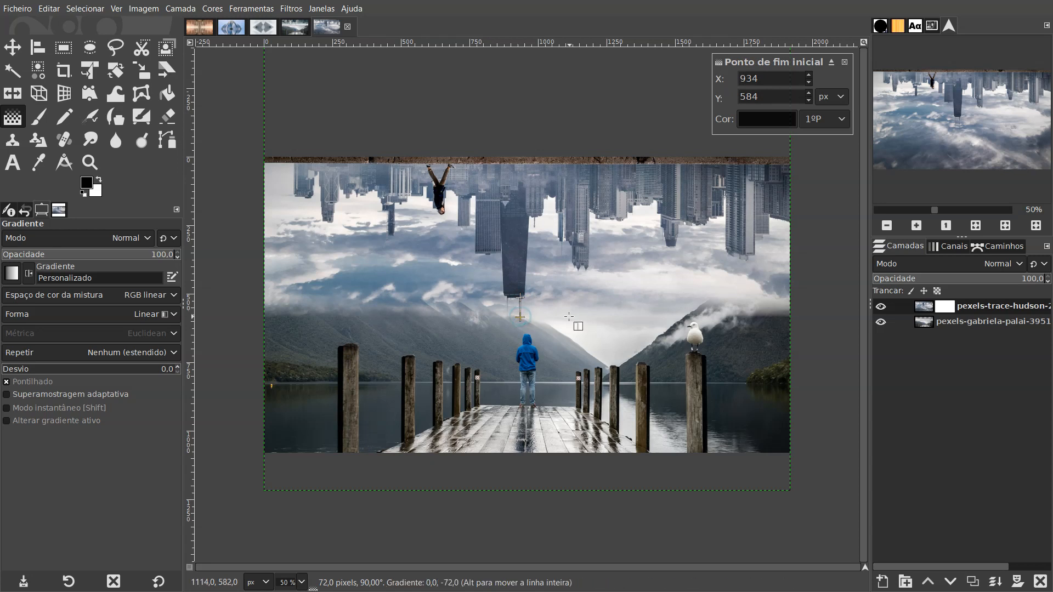
key("Return")
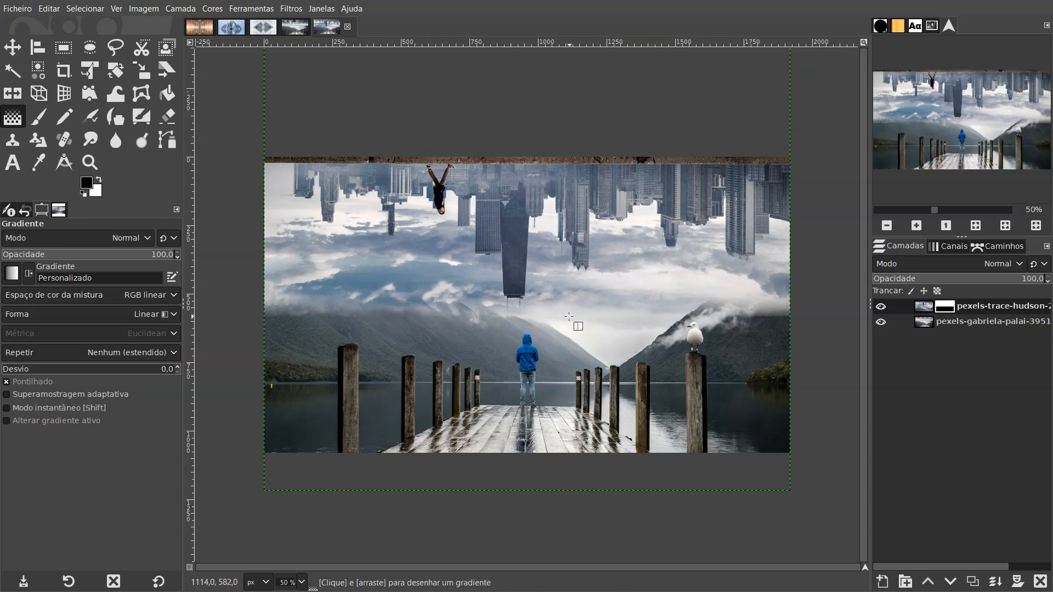
Move the pier layer straight down until the figure's feet stand just above the canvas's lower edge.
left_click(12, 47)
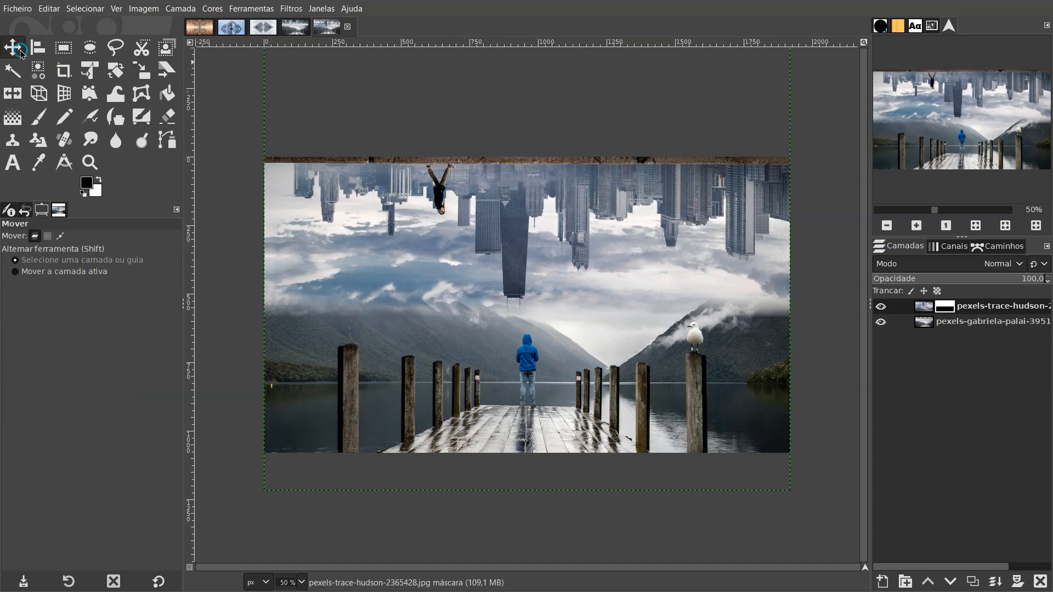
left_click(924, 322)
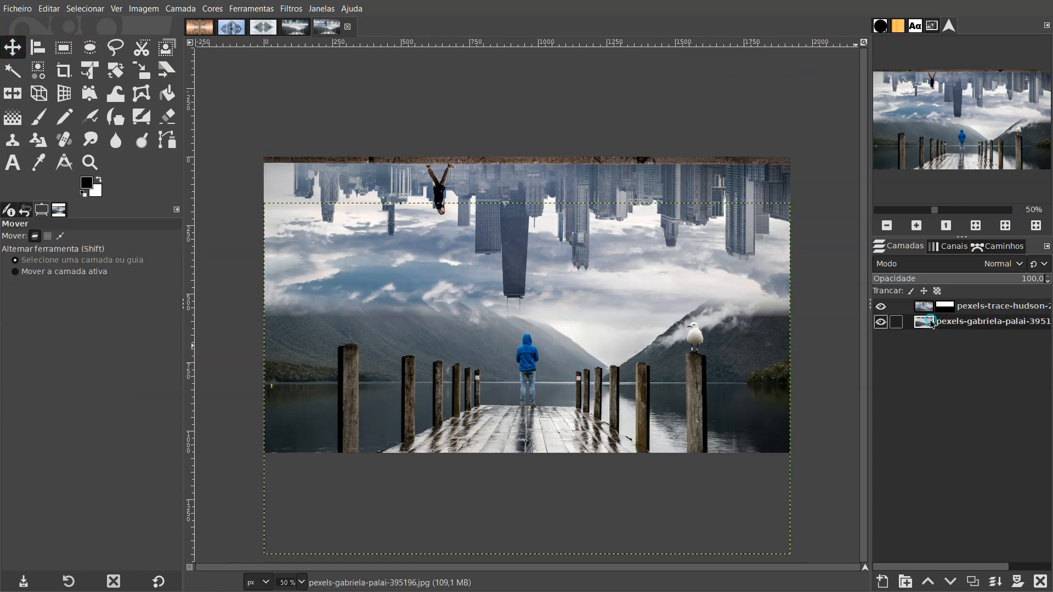
left_click(573, 376)
key("shift+Down")
key("shift+Down")
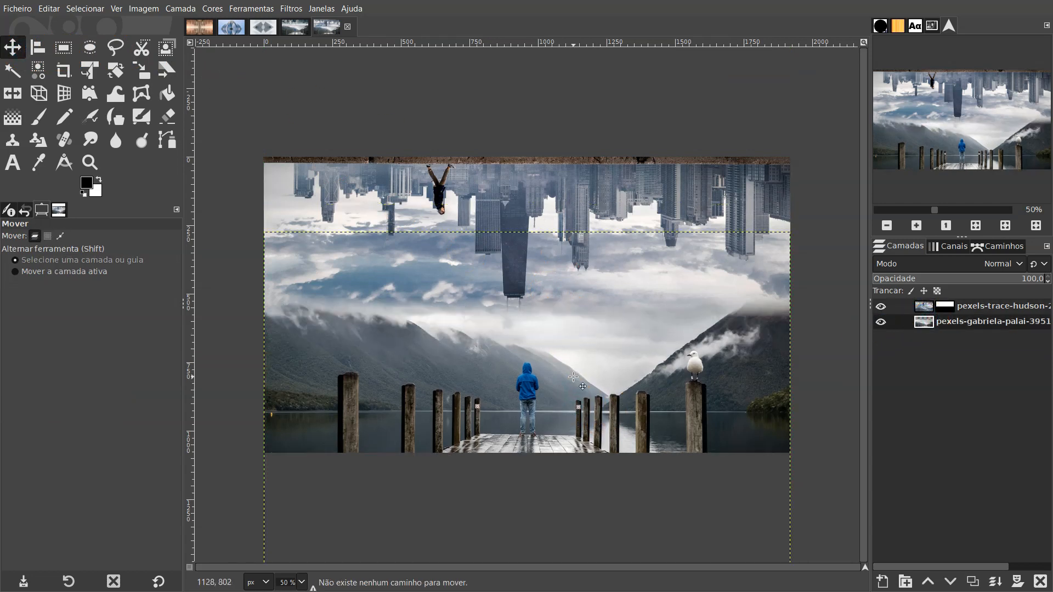
left_click(968, 322)
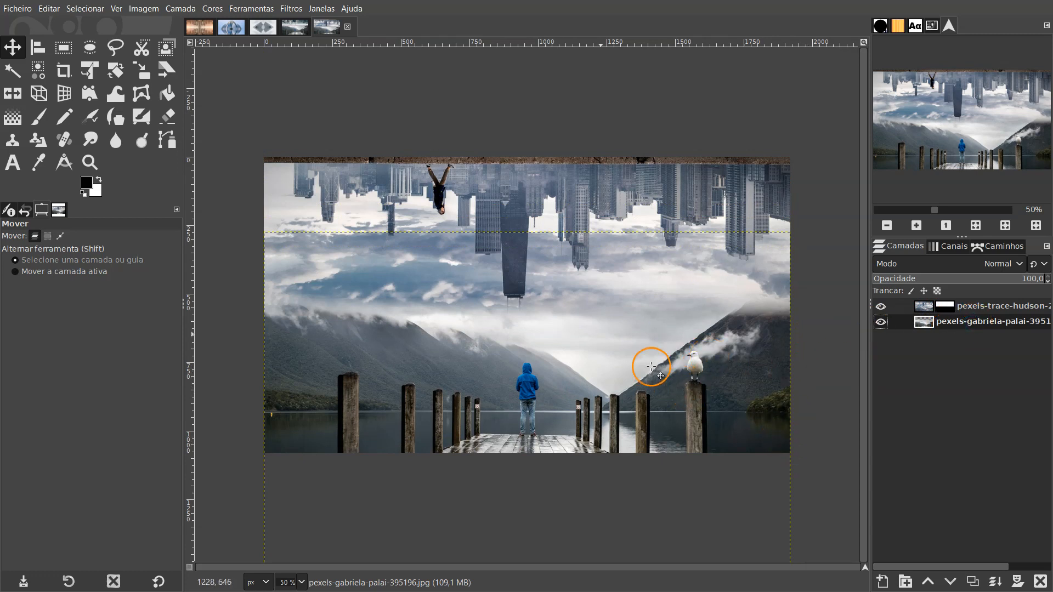
Rotate the whole image by 180 degrees.
left_click(142, 8)
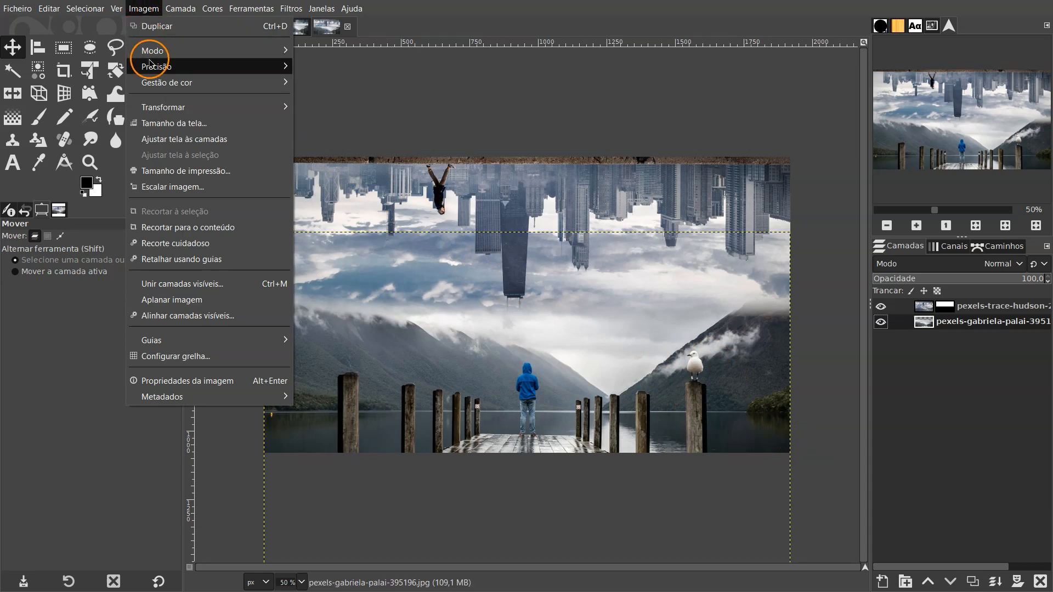
mouse_move(158, 110)
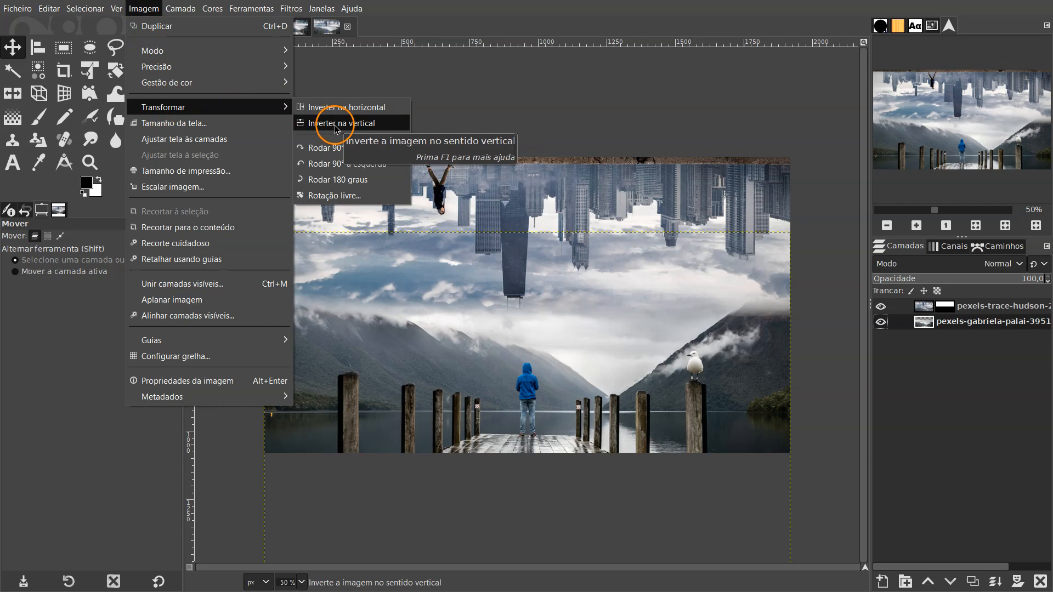
left_click(359, 182)
Add the black-and-white upward view of apartment blocks above the pier layer in the new pier image, converting its color profile to built-in sRGB.
left_click(585, 390)
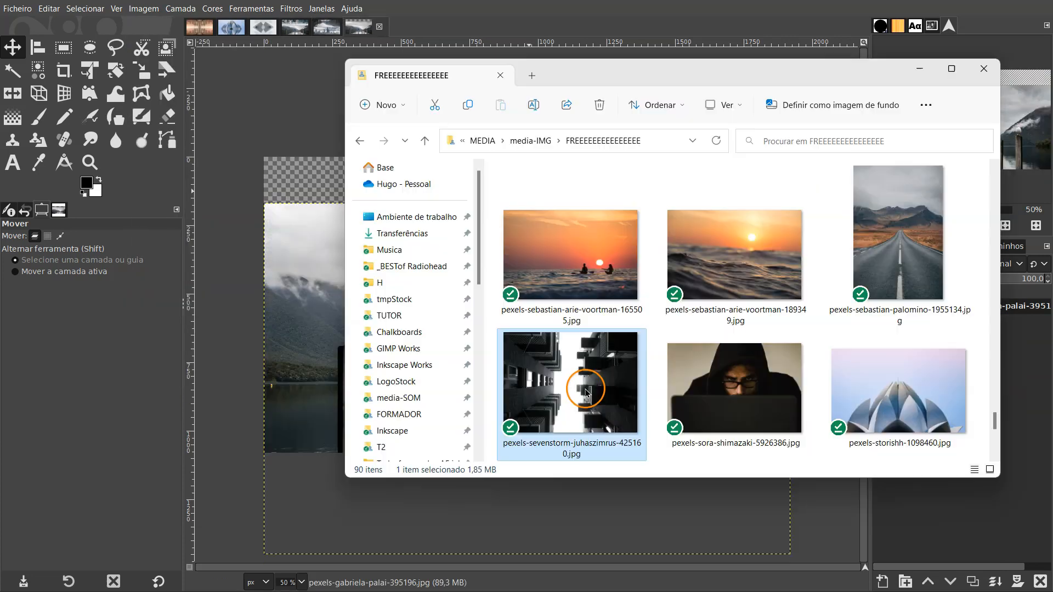
left_click_drag(587, 394, 371, 245)
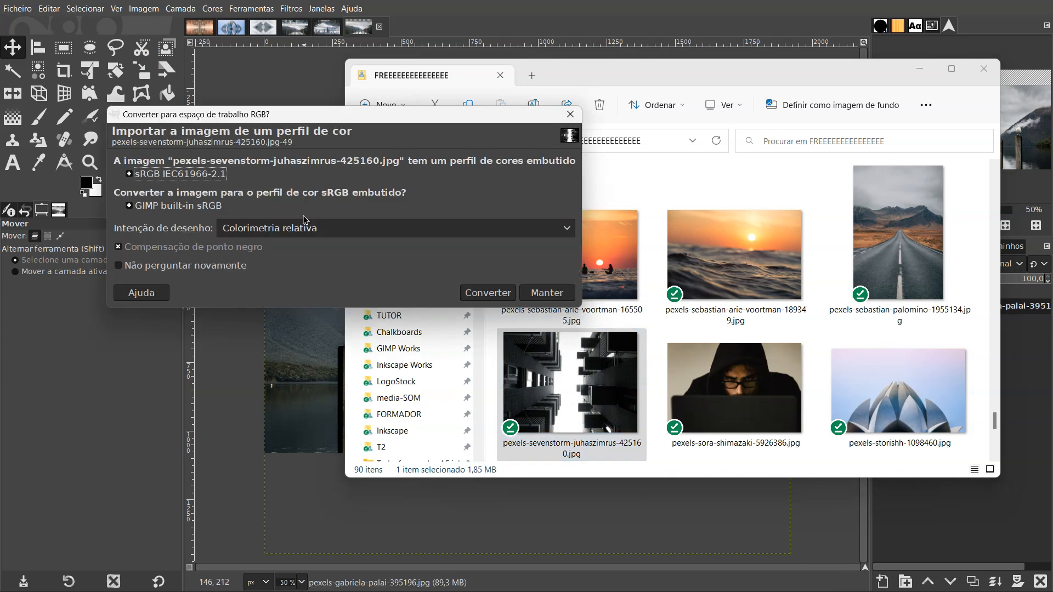
left_click(489, 294)
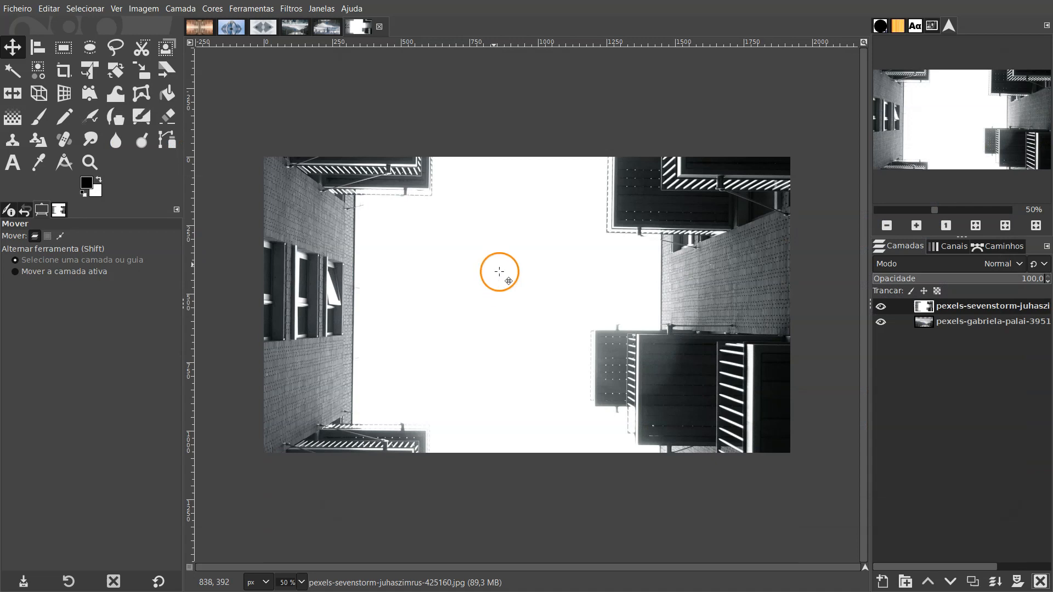
Rotate the black-and-white apartment layer 90° clockwise.
scroll(411, 223, "down", 3, "ctrl")
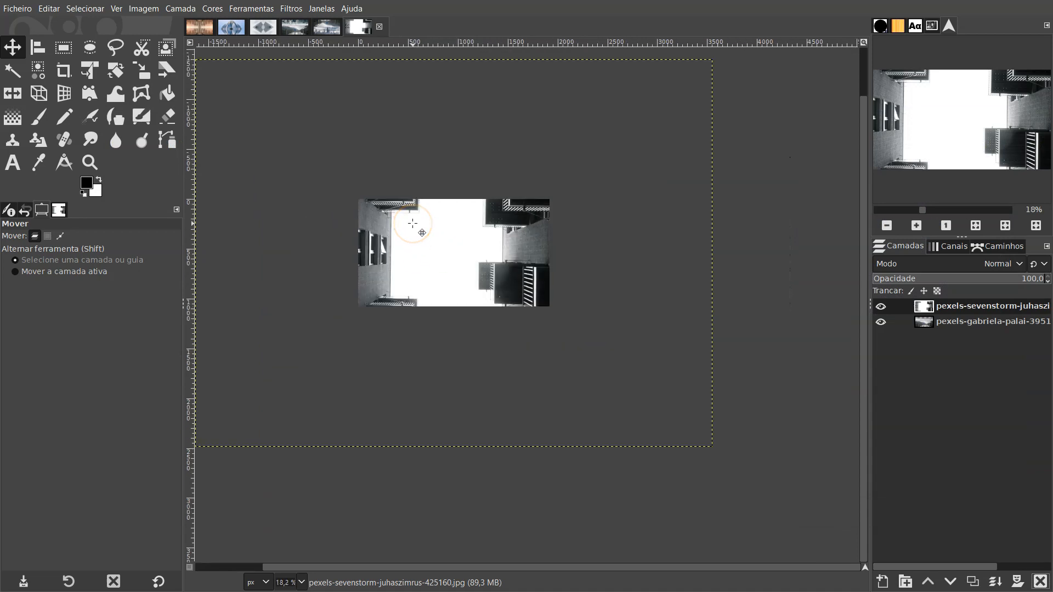
scroll(412, 223, "down", 1, "ctrl")
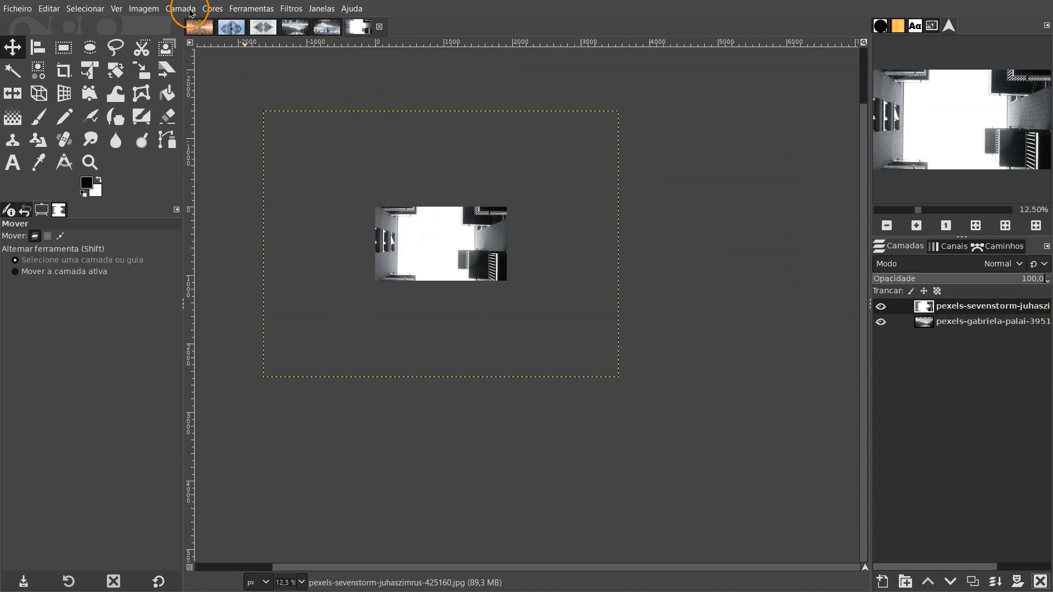
left_click(189, 10)
mouse_move(243, 178)
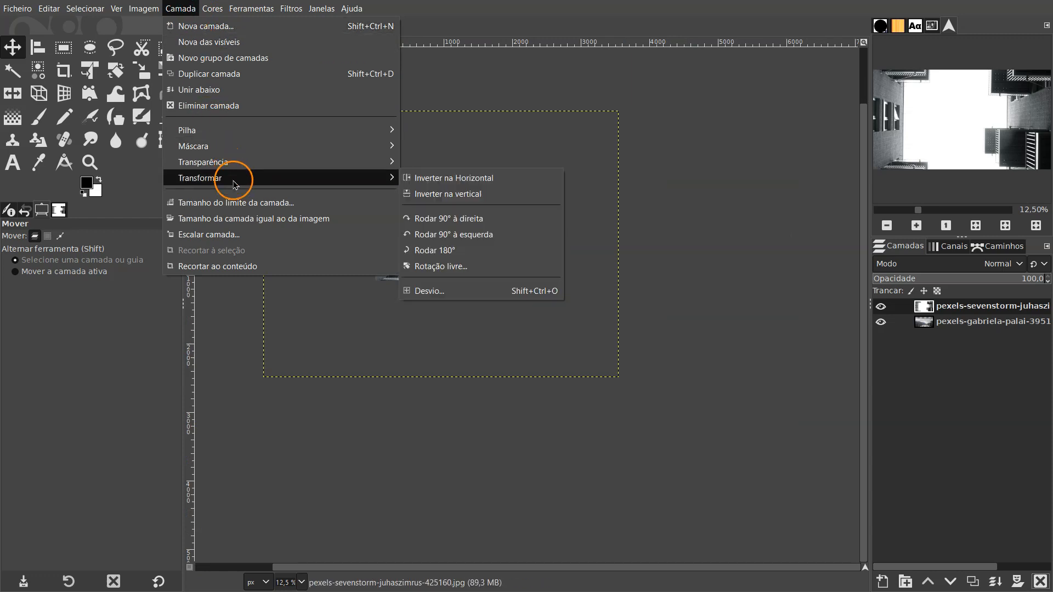
left_click(469, 220)
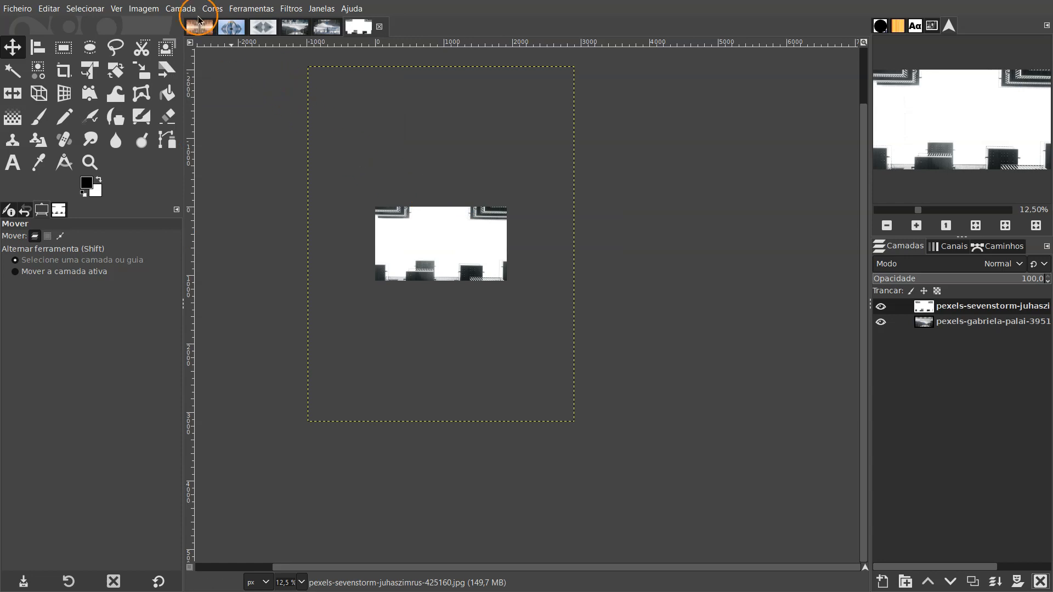
Scale the rotated apartment layer to 1920 x 2560 px so that it fits the canvas width.
left_click(181, 9)
left_click(238, 234)
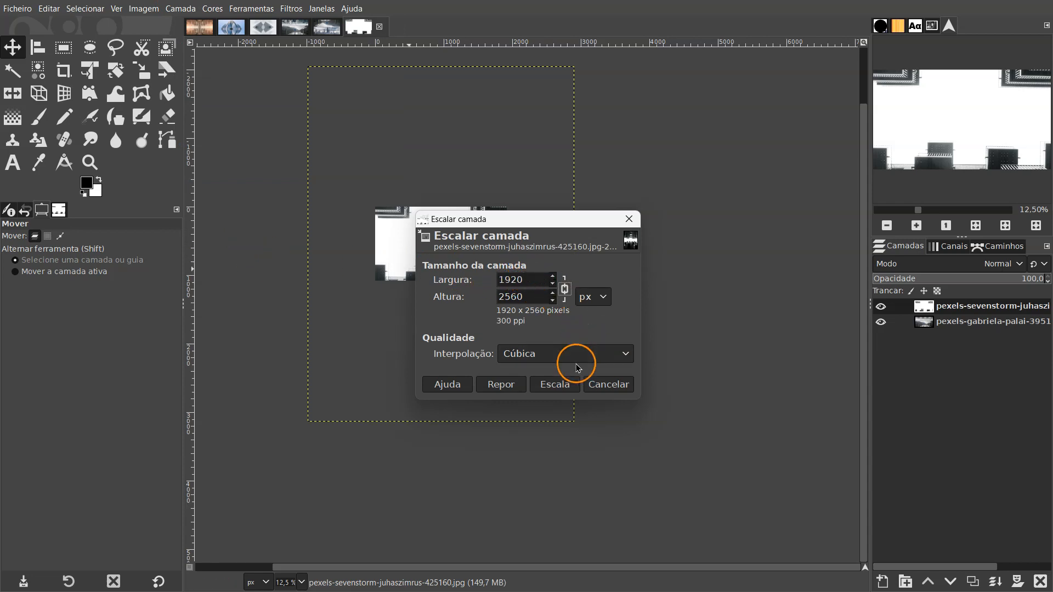
left_click(557, 383)
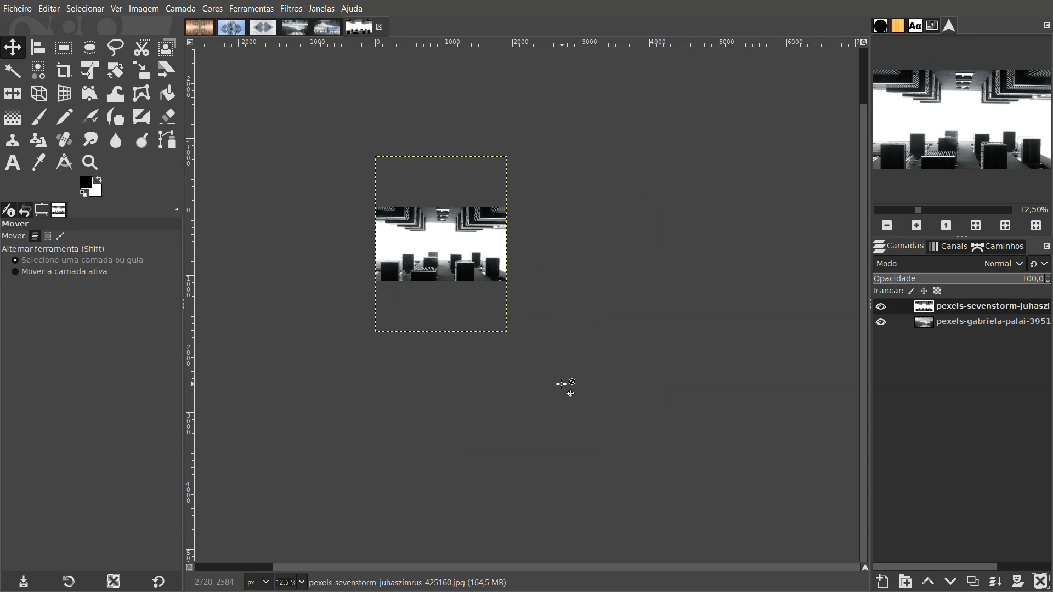
left_click(864, 43)
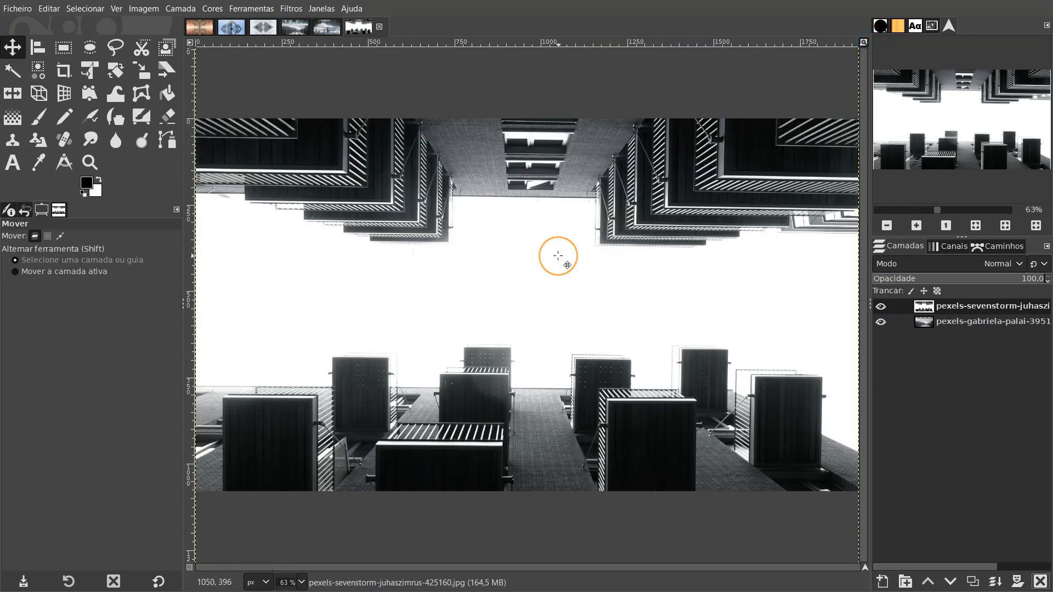
scroll(558, 256, "down", 1)
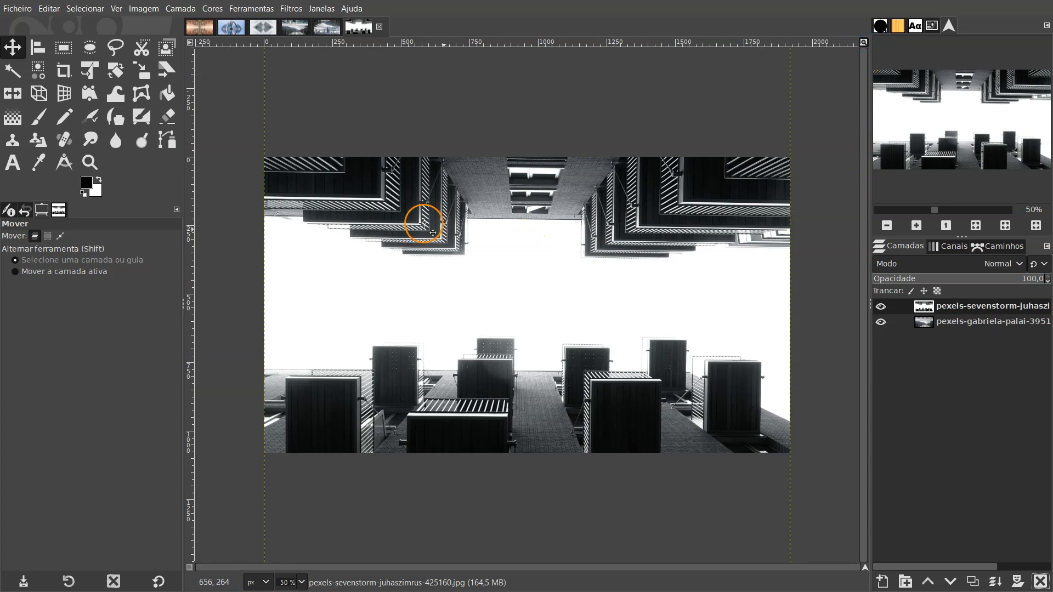
Add a white (full opacity) layer mask to the apartment layer.
right_click(954, 309)
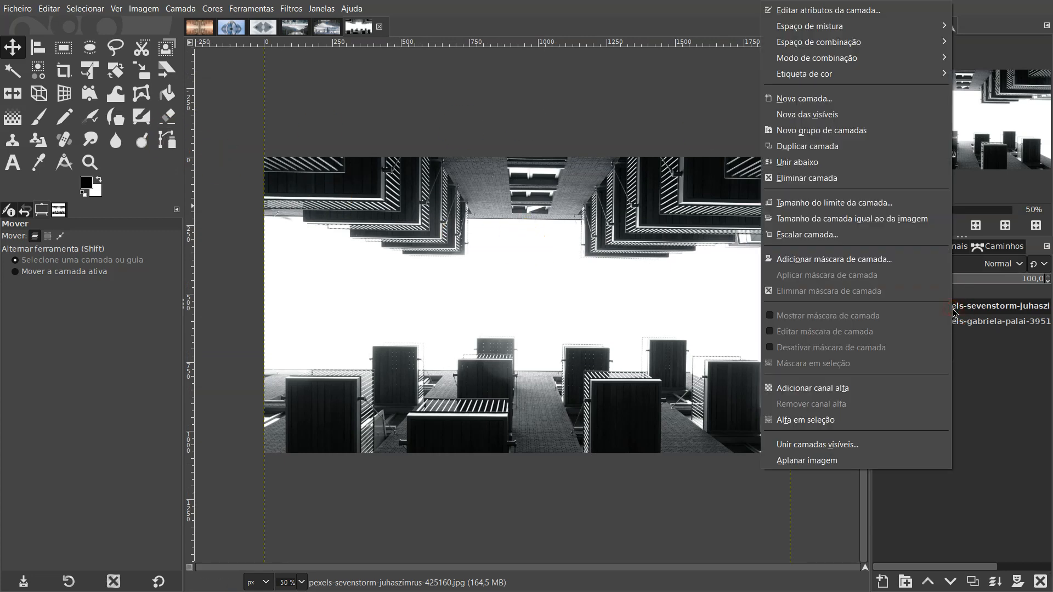
left_click(910, 258)
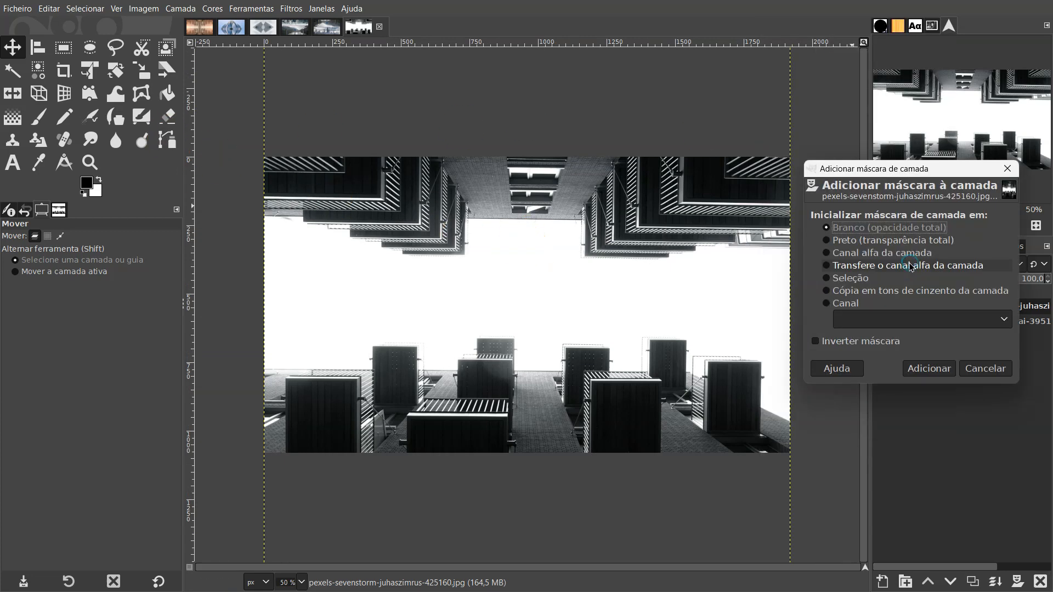
left_click(931, 366)
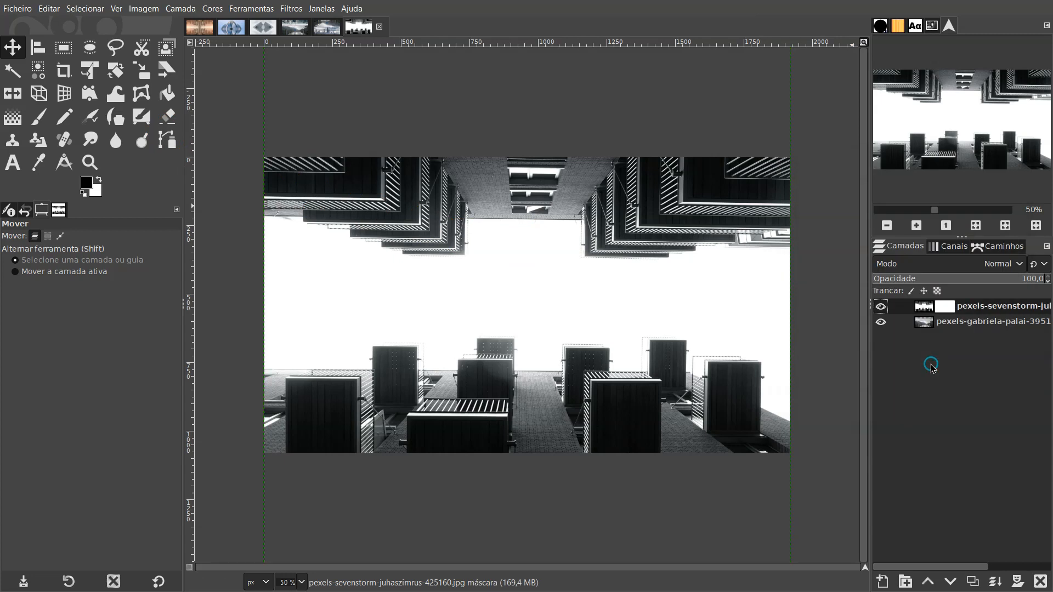
Blend the apartments into the pier scene with a vertical black-to-white gradient on the mask, from (960, 436) to (960, 330) px.
left_click(23, 117)
left_click_drag(527, 310, 529, 251)
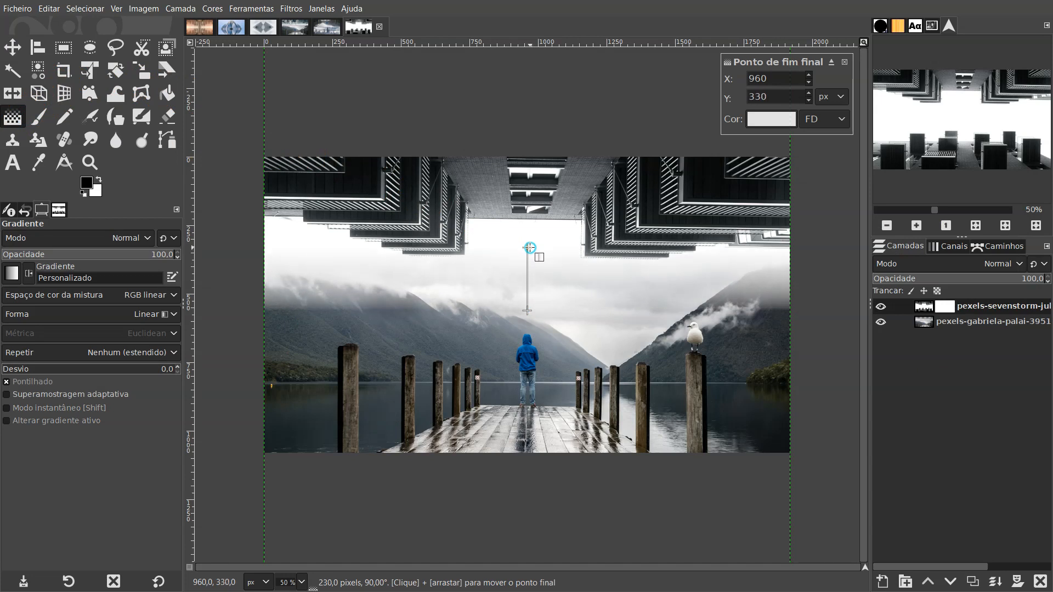
left_click_drag(527, 309, 528, 277)
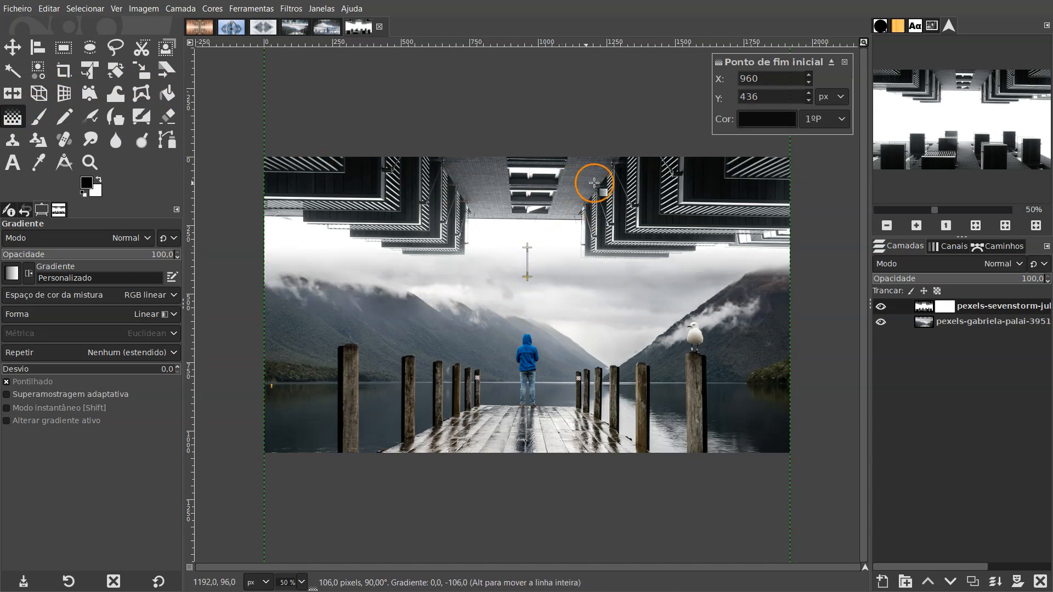
key("Return")
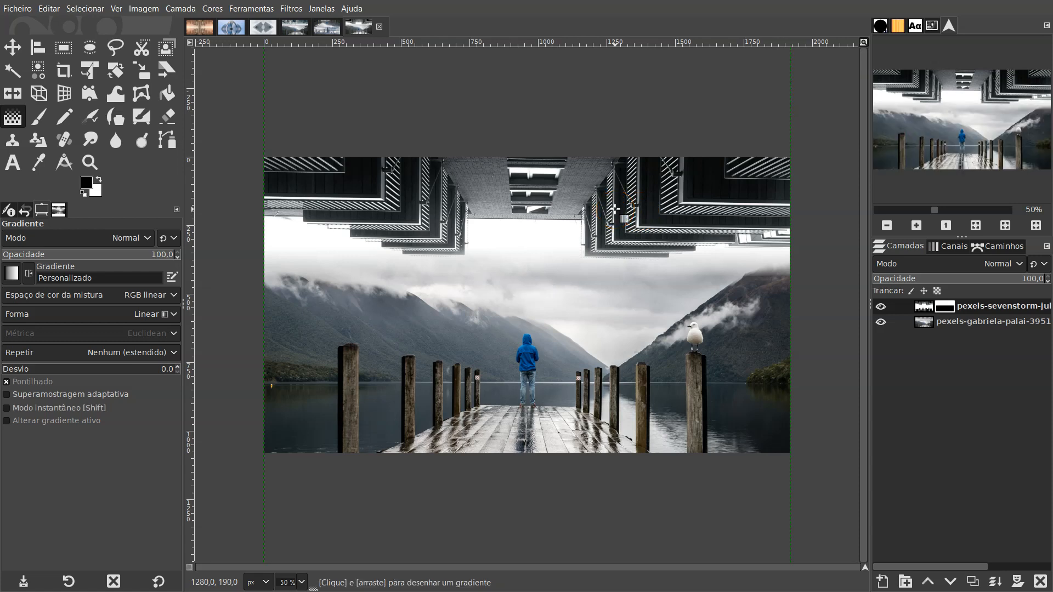
Desaturate the pier layer using the Average (HSI intensity) mode.
left_click(924, 327)
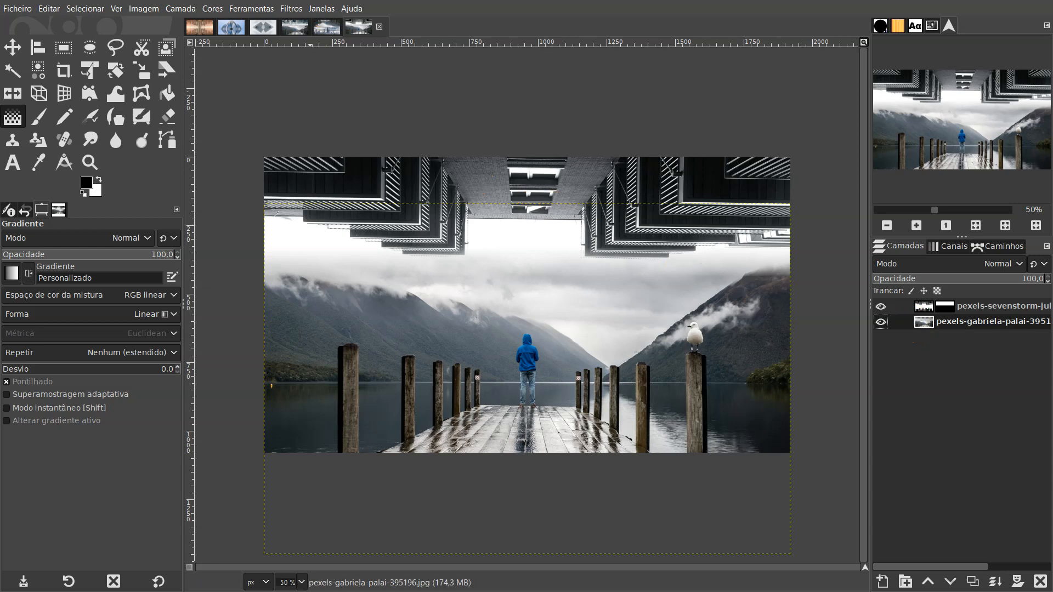
left_click(212, 8)
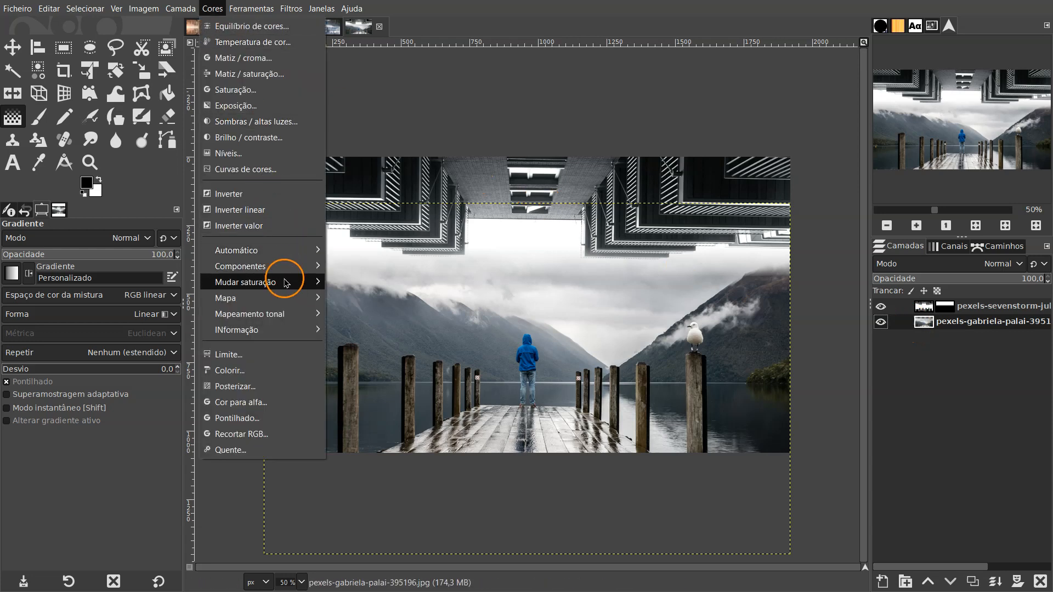
mouse_move(285, 285)
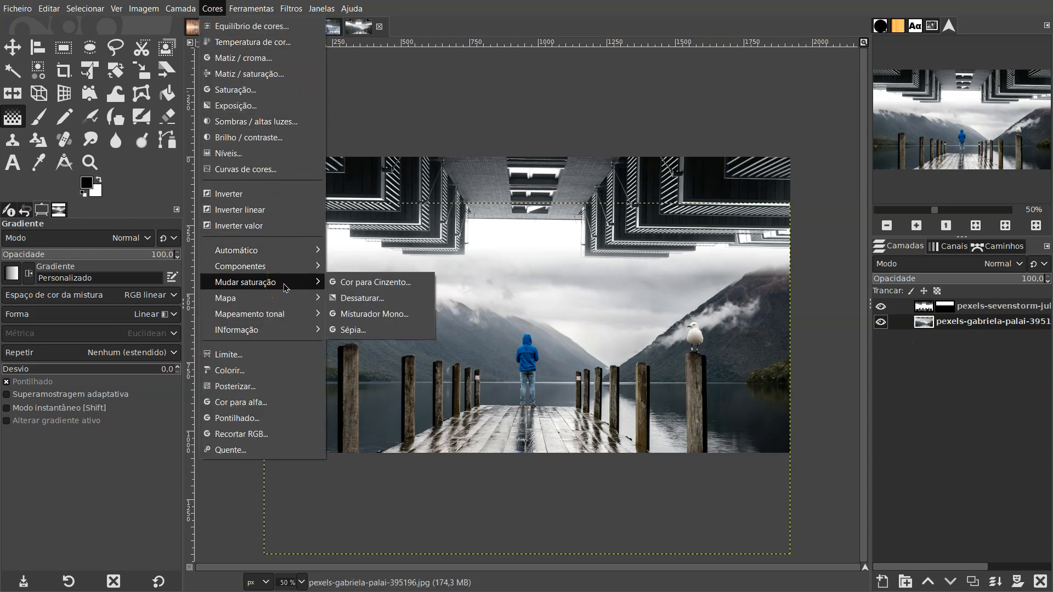
left_click(359, 298)
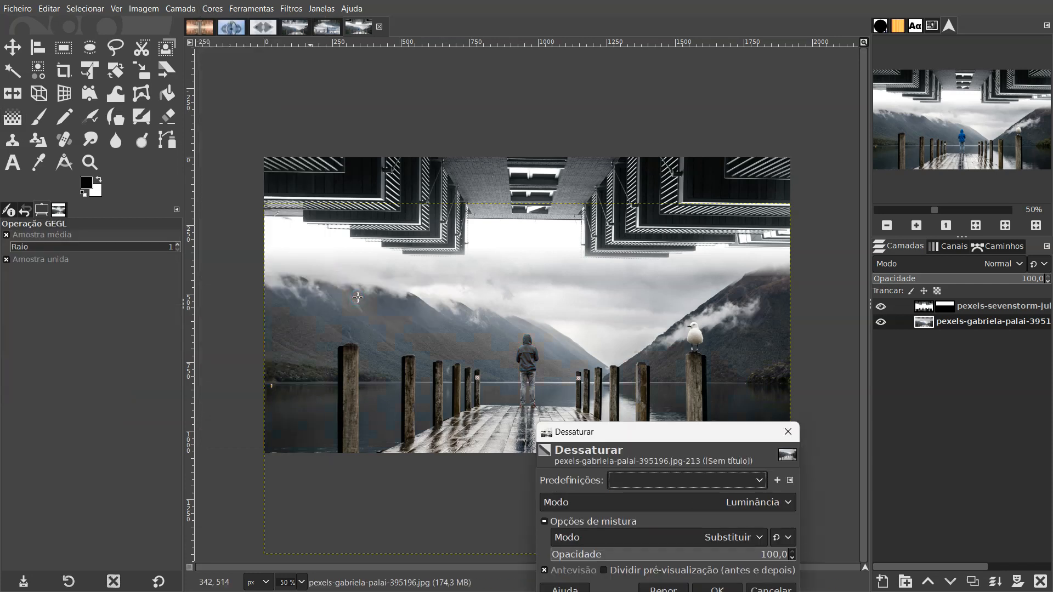
left_click_drag(769, 439, 678, 264)
left_click(661, 329)
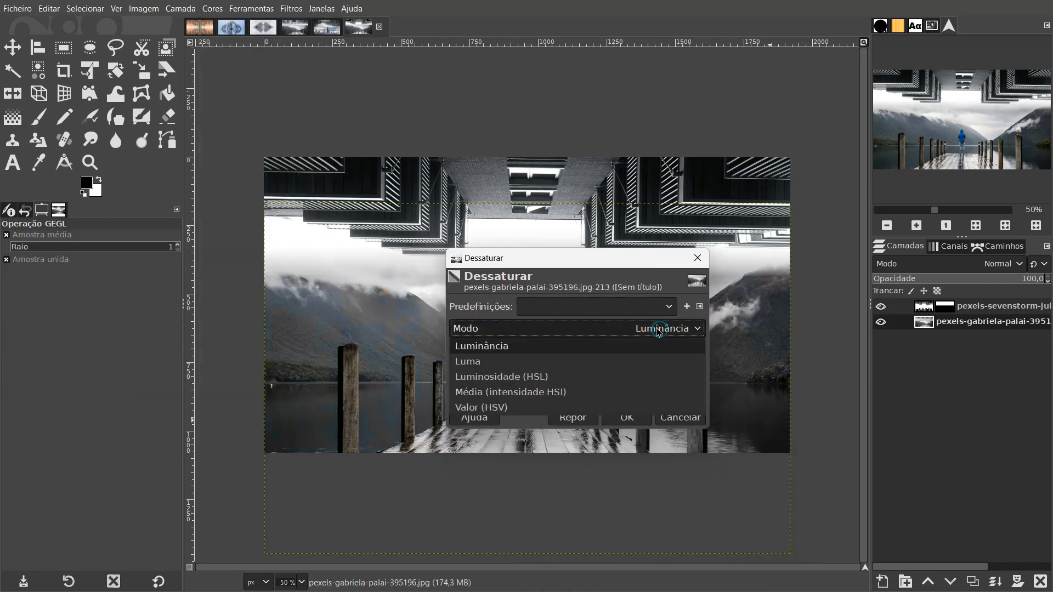
left_click(488, 391)
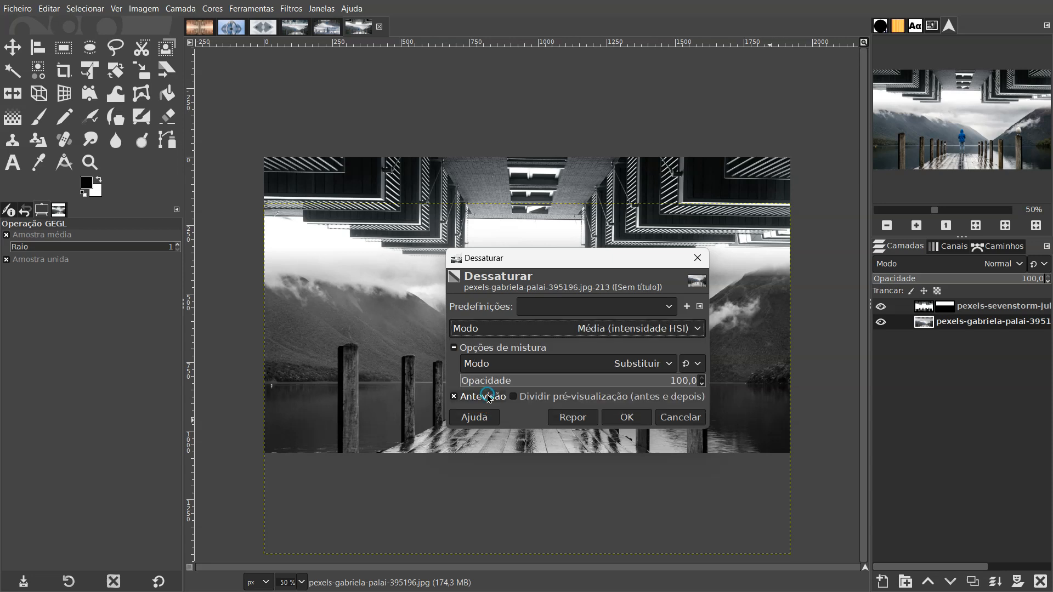
left_click(626, 418)
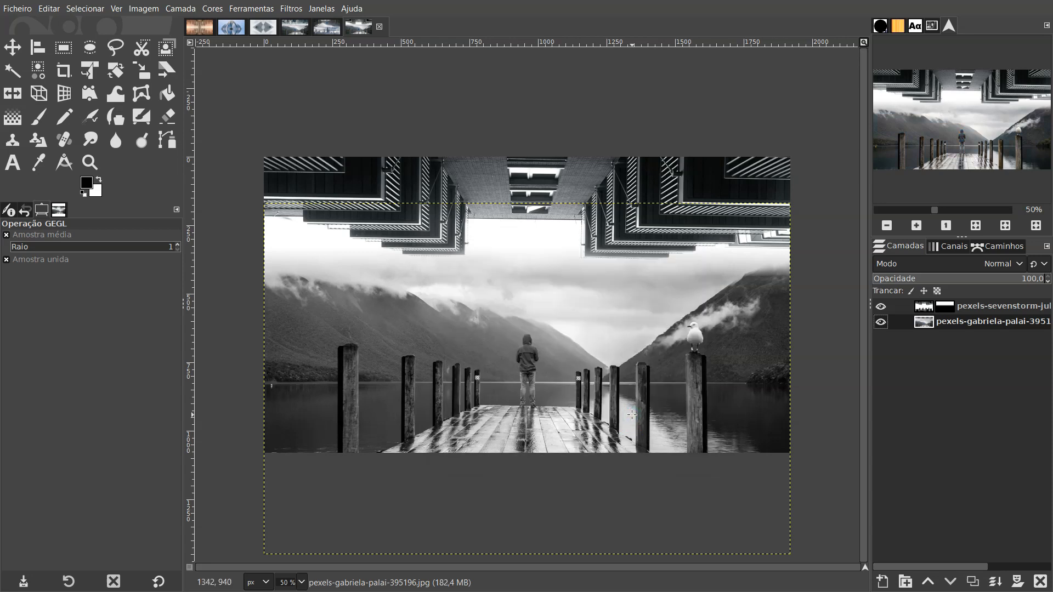
Repeat the Desaturate filter on the upside-down apartment layer.
left_click(904, 306)
left_click(292, 9)
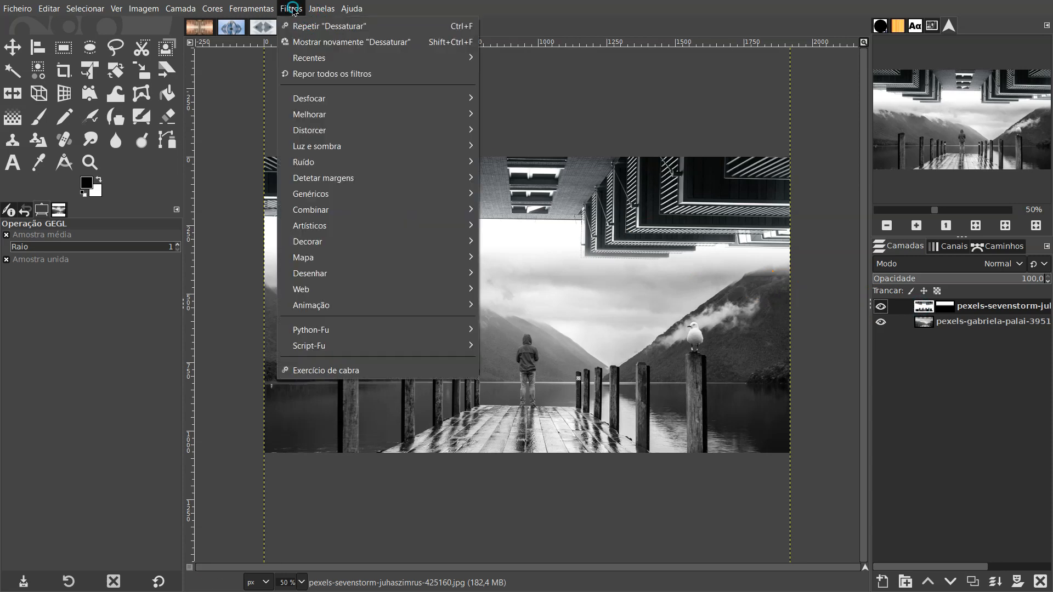
left_click(298, 30)
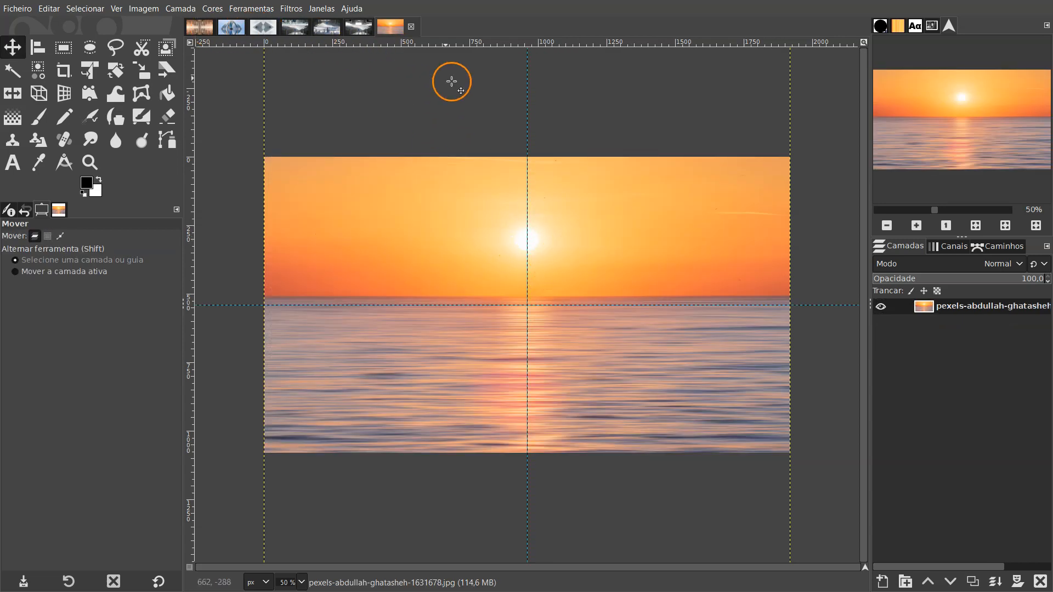
Move the sunset layer down until its sun sits on the guide crossing, and add the orange city skyline photo above it.
left_click_drag(573, 237, 577, 303)
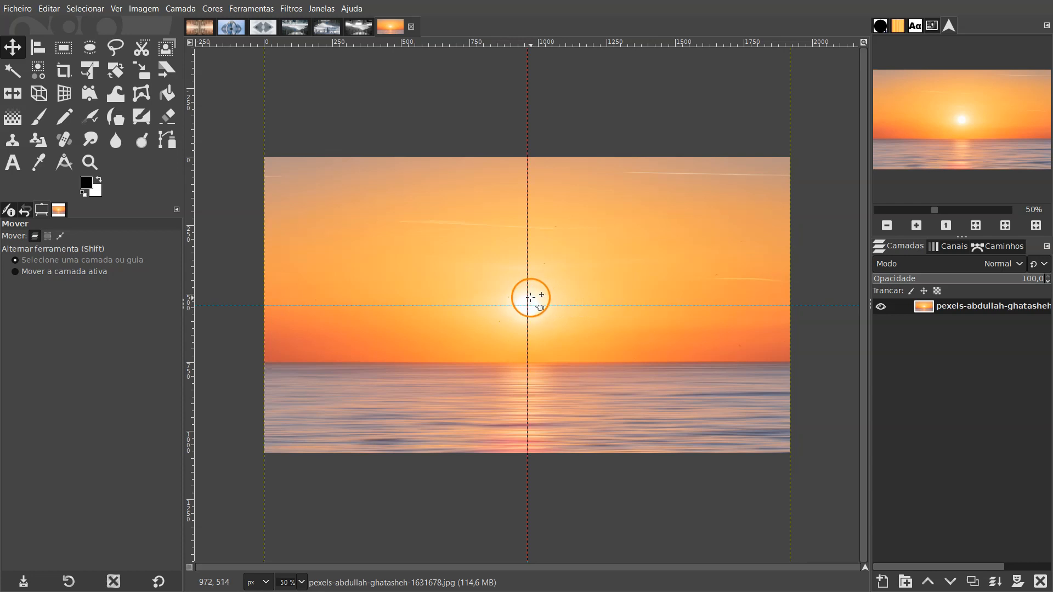
key("alt+Tab")
left_click_drag(578, 380, 295, 202)
left_click(411, 240)
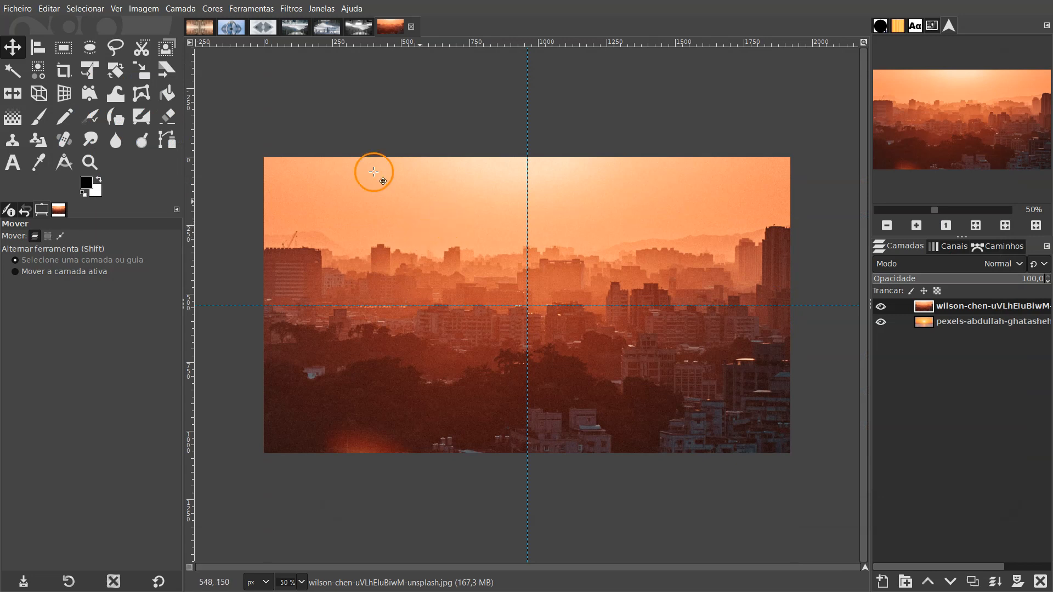
Scale the city skyline layer down proportionally to the canvas width and flip it vertically.
left_click(182, 10)
left_click(237, 234)
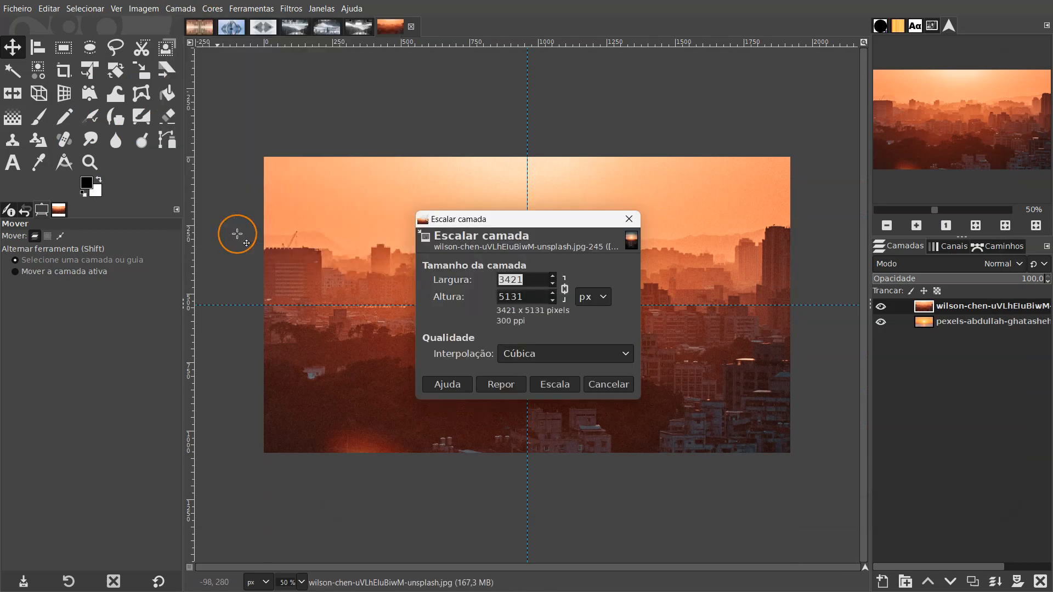
left_click(554, 384)
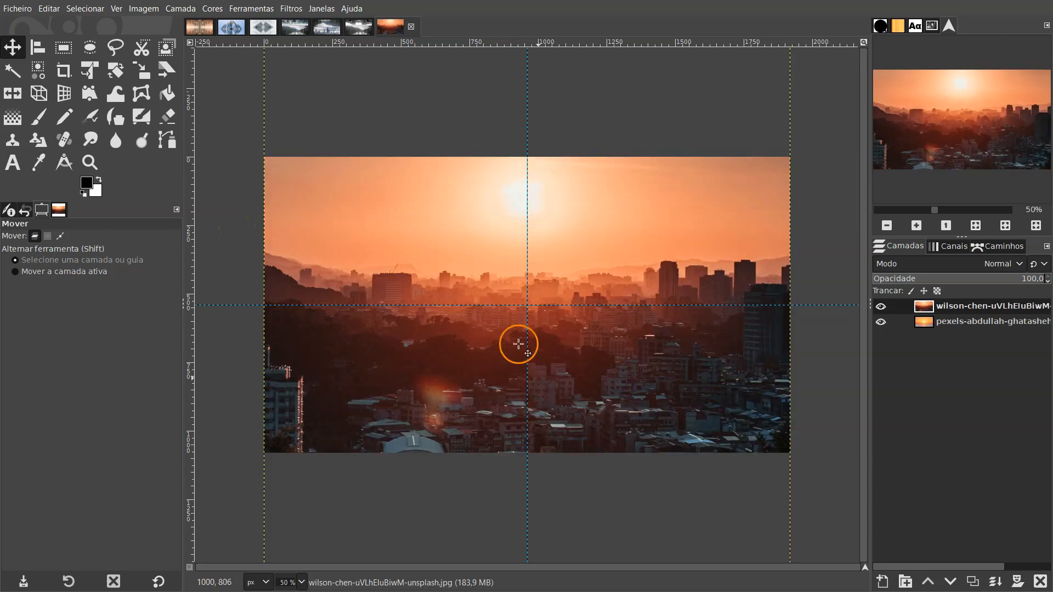
left_click(13, 93)
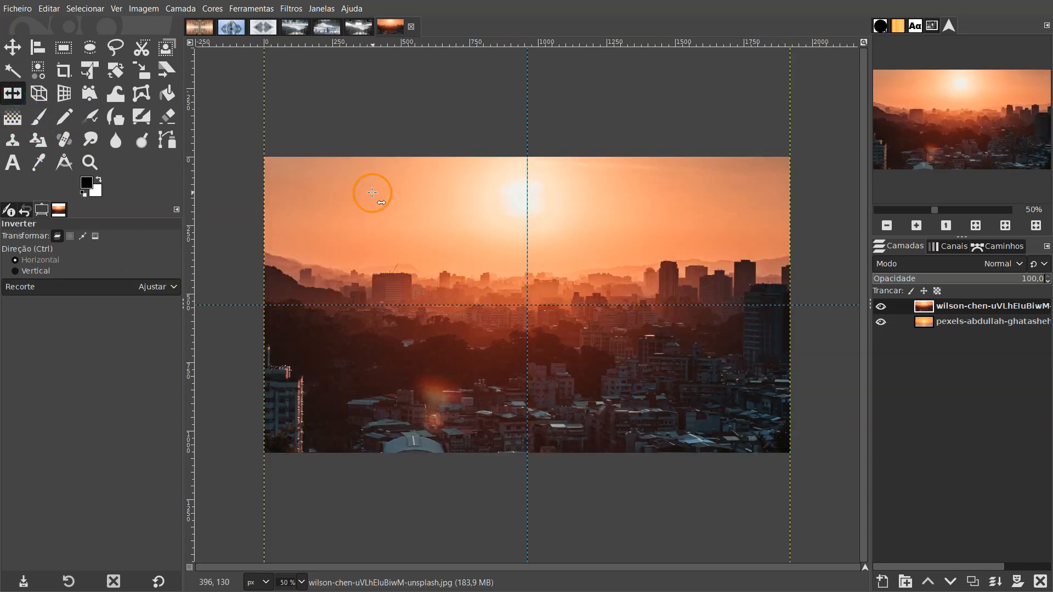
left_click(378, 193, "ctrl")
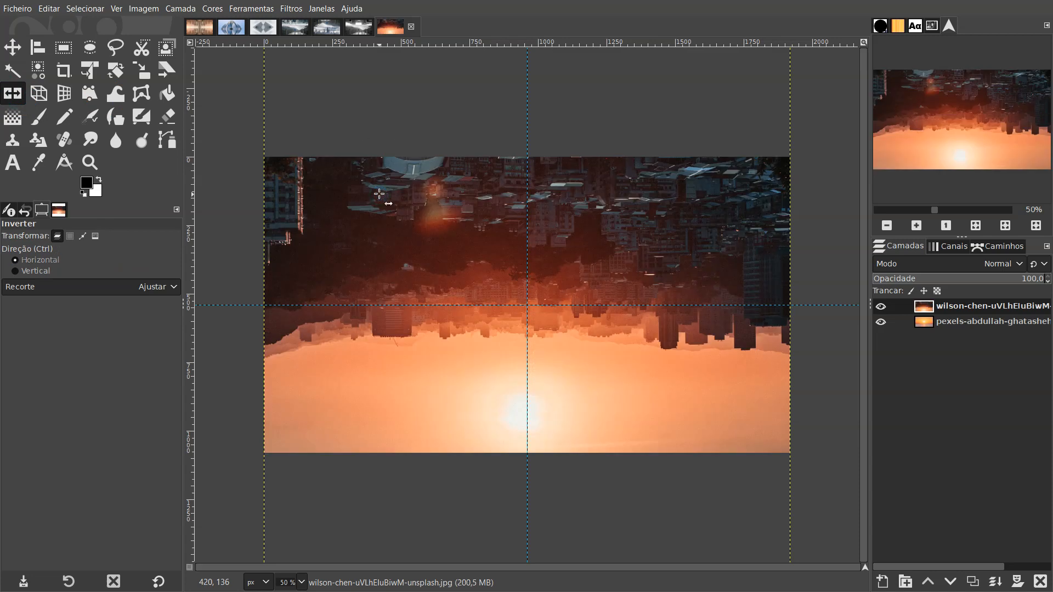
Move the flipped city layer up until its sun sits on the guide crossing, using 60% opacity for alignment and restoring 100%.
left_click(13, 47)
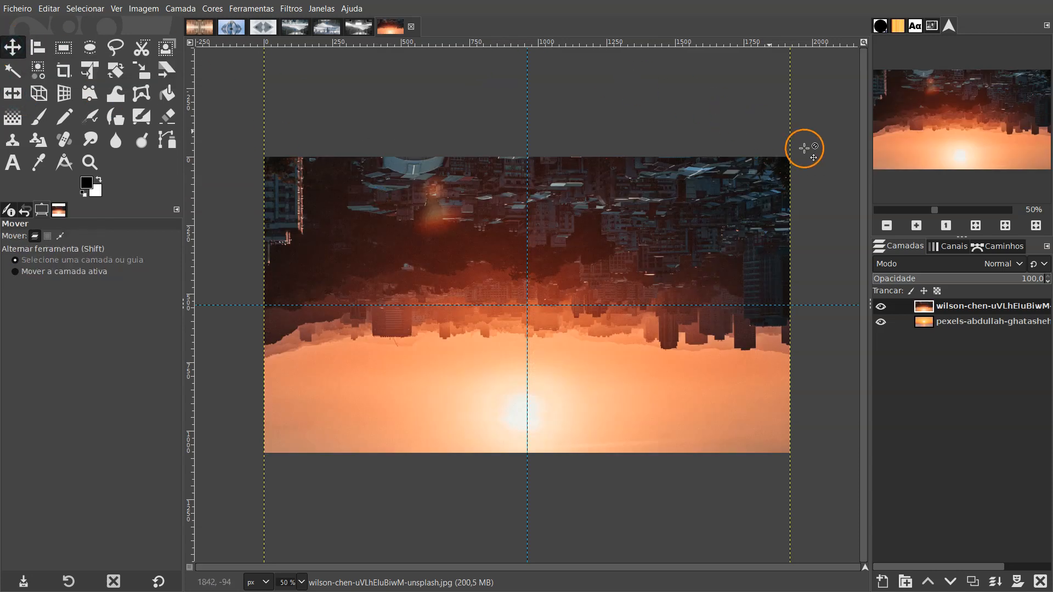
left_click(985, 279)
left_click_drag(985, 279, 983, 279)
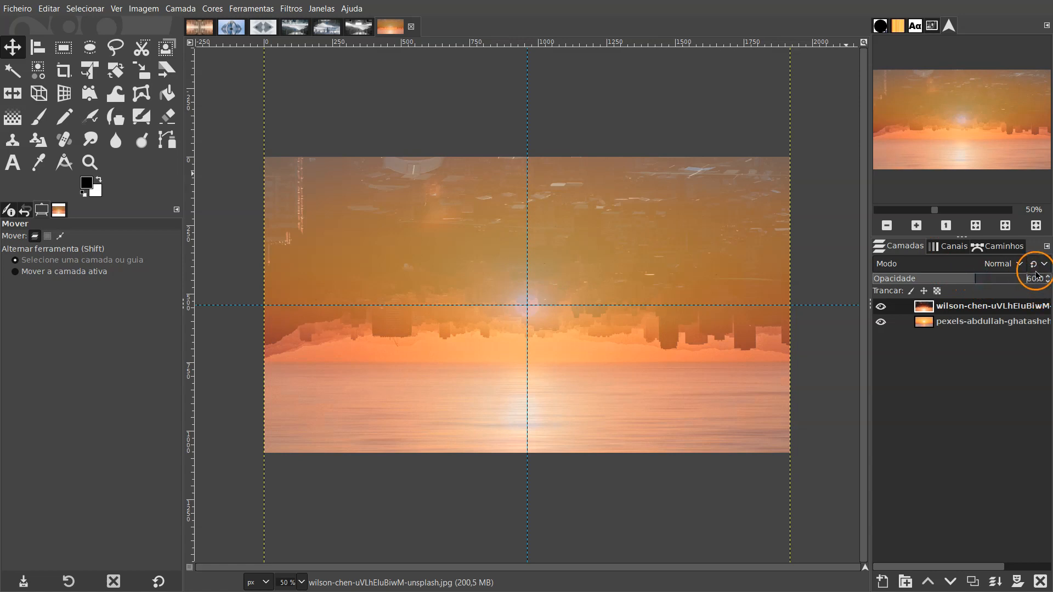
left_click(574, 393)
left_click_drag(574, 392, 569, 289)
left_click_drag(975, 279, 1047, 279)
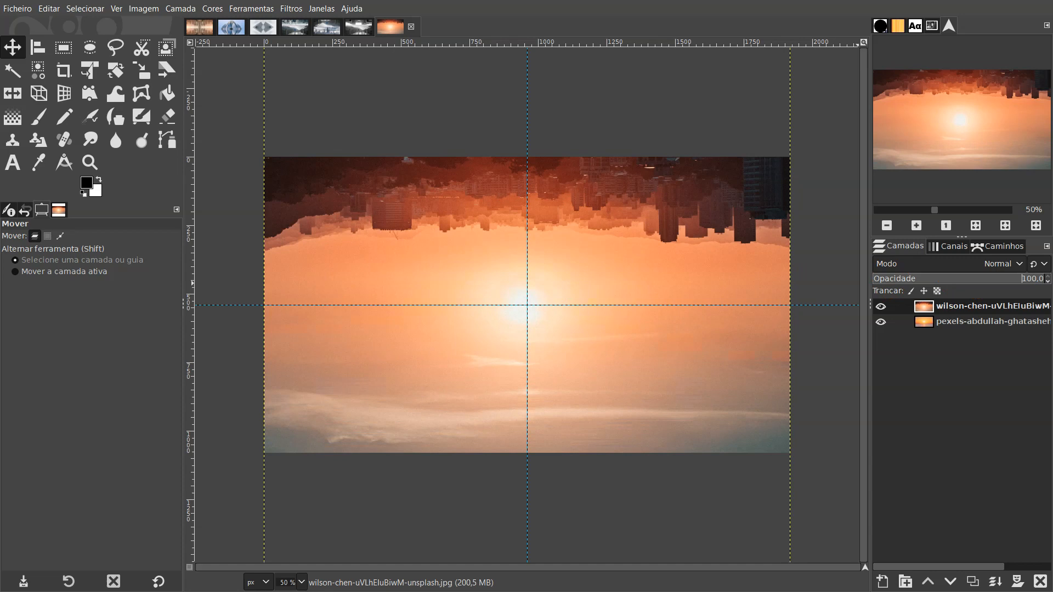
Add a white layer mask to the flipped city layer and fade it with a black-to-white gradient from the horizontal guide up to the skyline.
left_click(13, 117)
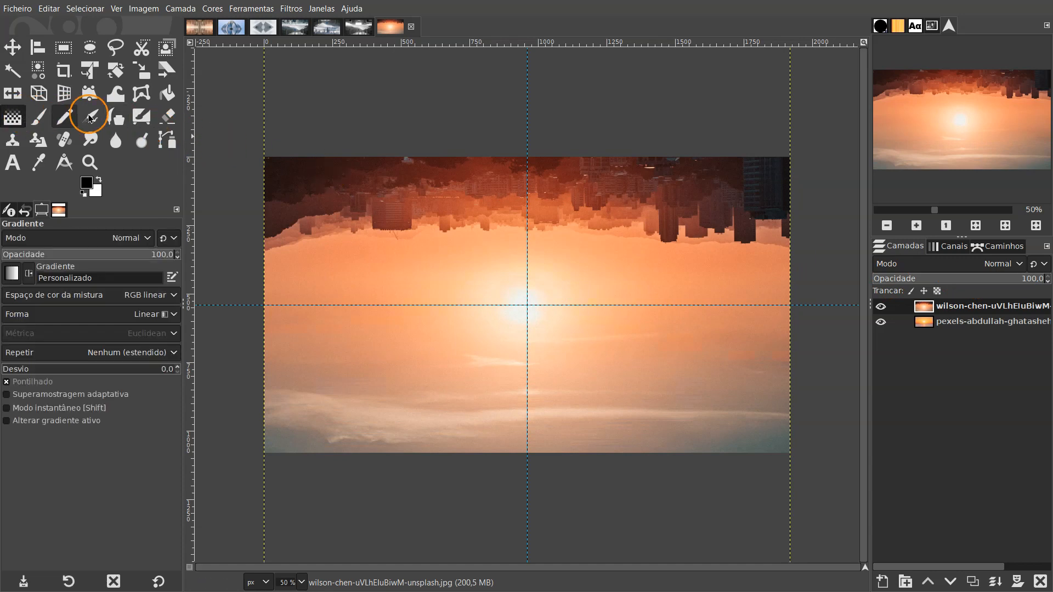
right_click(979, 310)
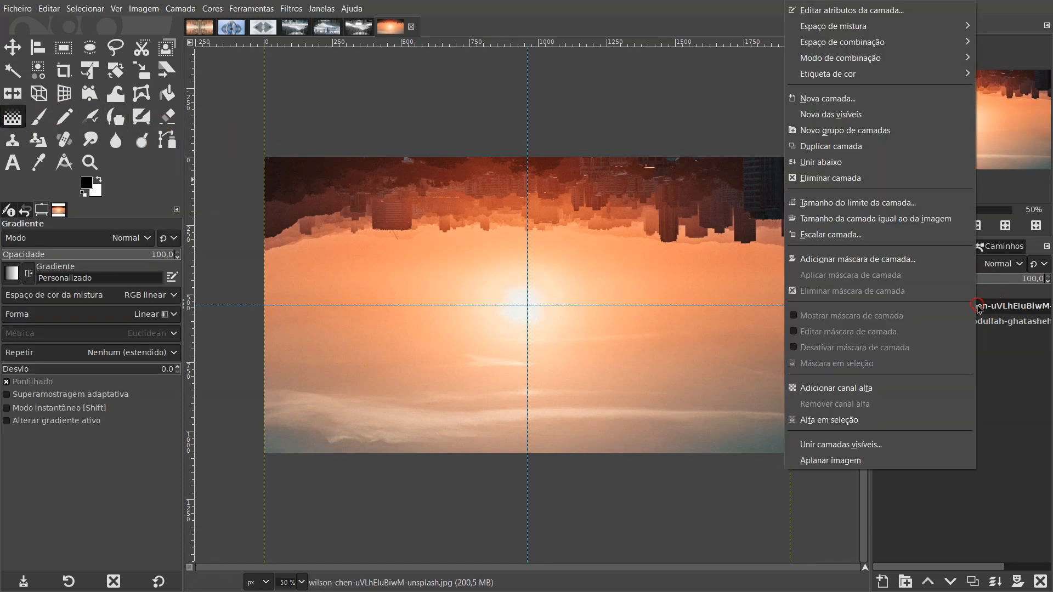
left_click(912, 259)
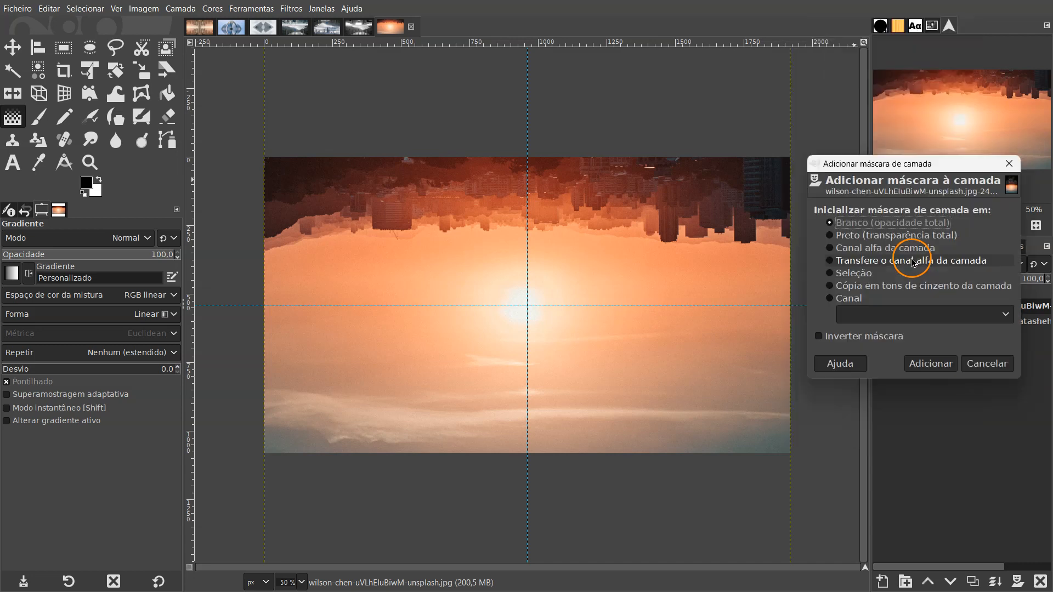
left_click(934, 363)
left_click_drag(555, 290, 557, 245)
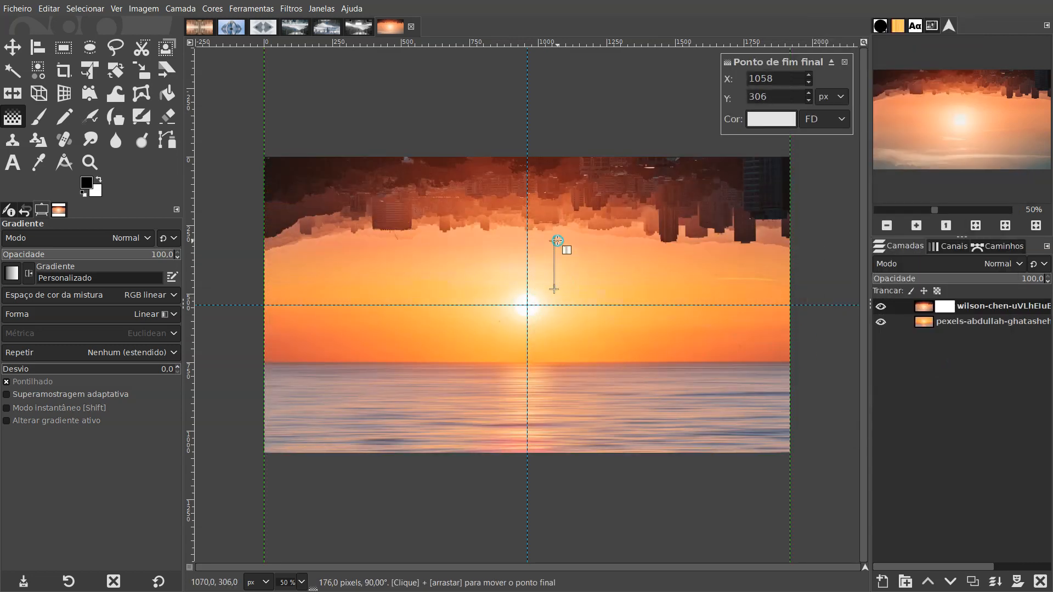
left_click_drag(555, 289, 563, 305)
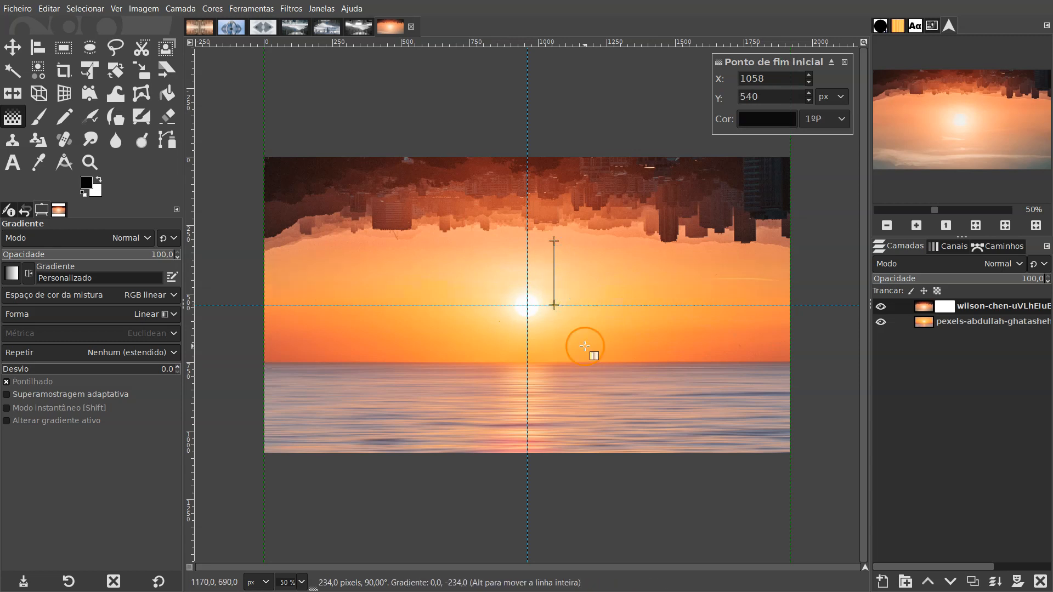
key("Return")
Hide the guides and rotate the whole sunset image 180 degrees.
left_click(116, 8)
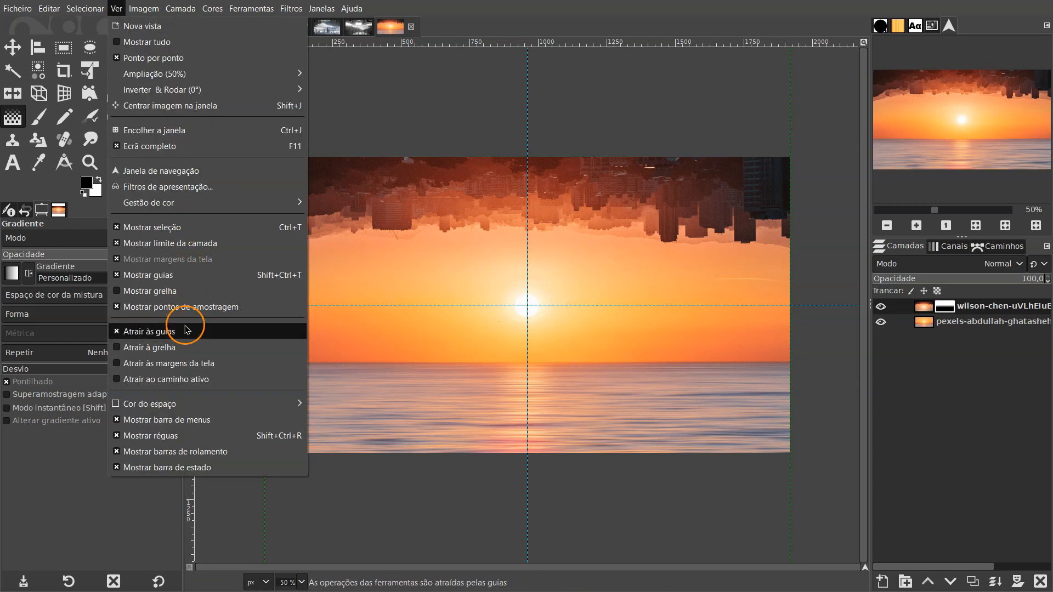
left_click(268, 276)
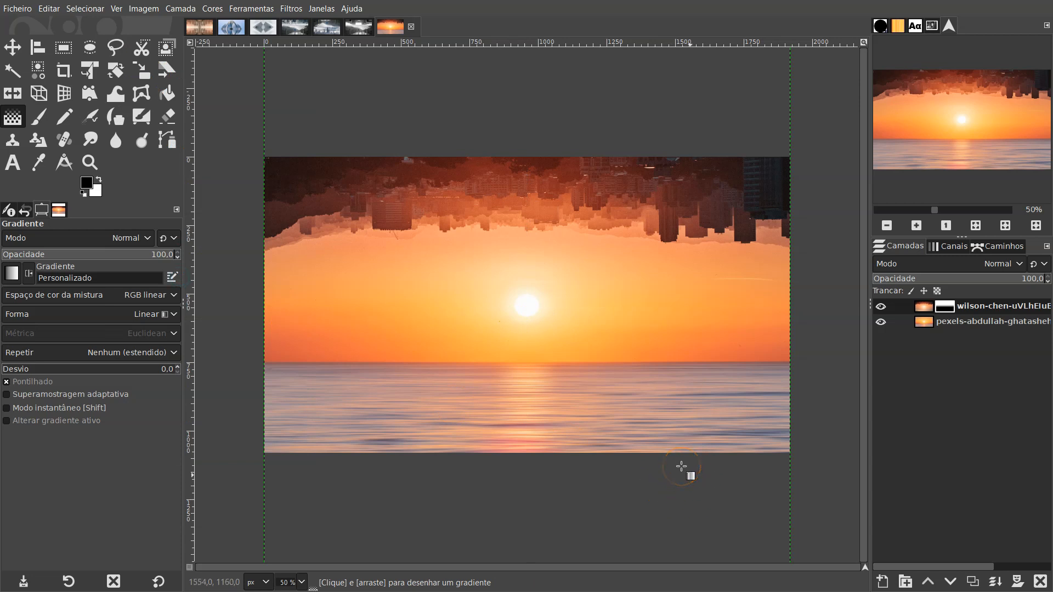
left_click(144, 8)
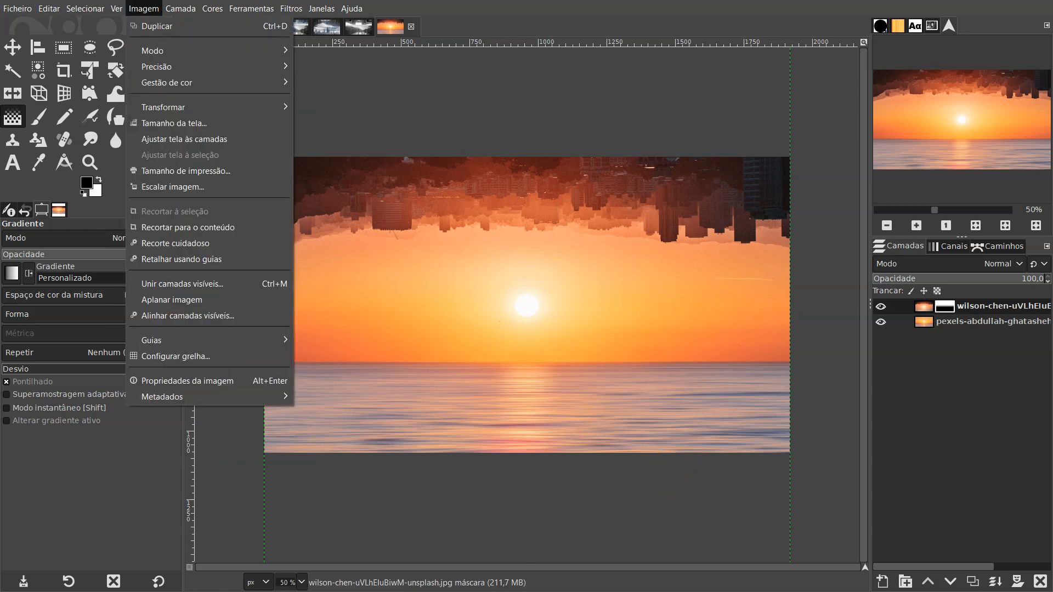
mouse_move(169, 106)
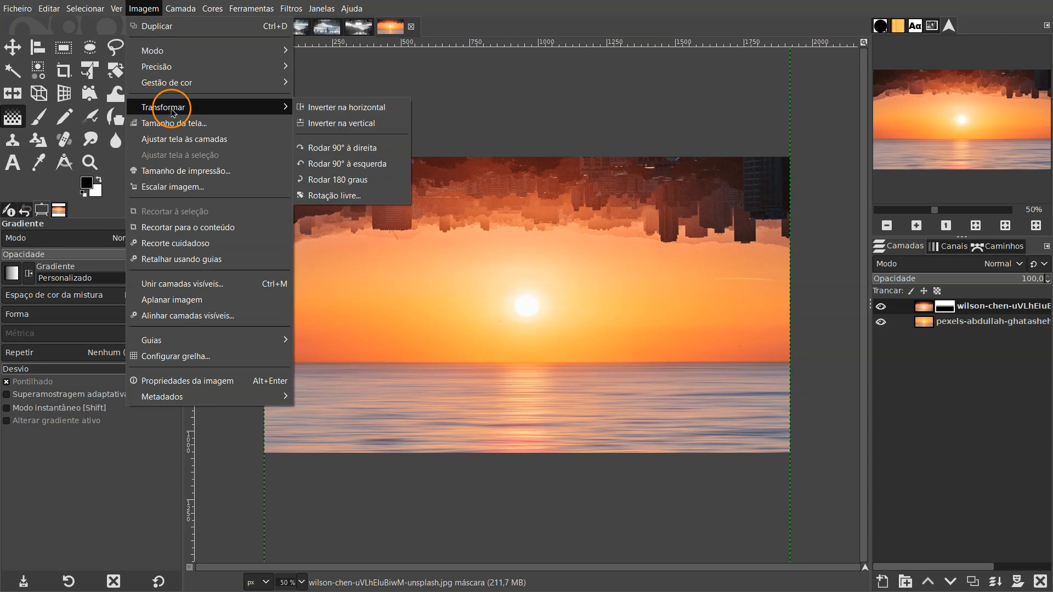
left_click(341, 180)
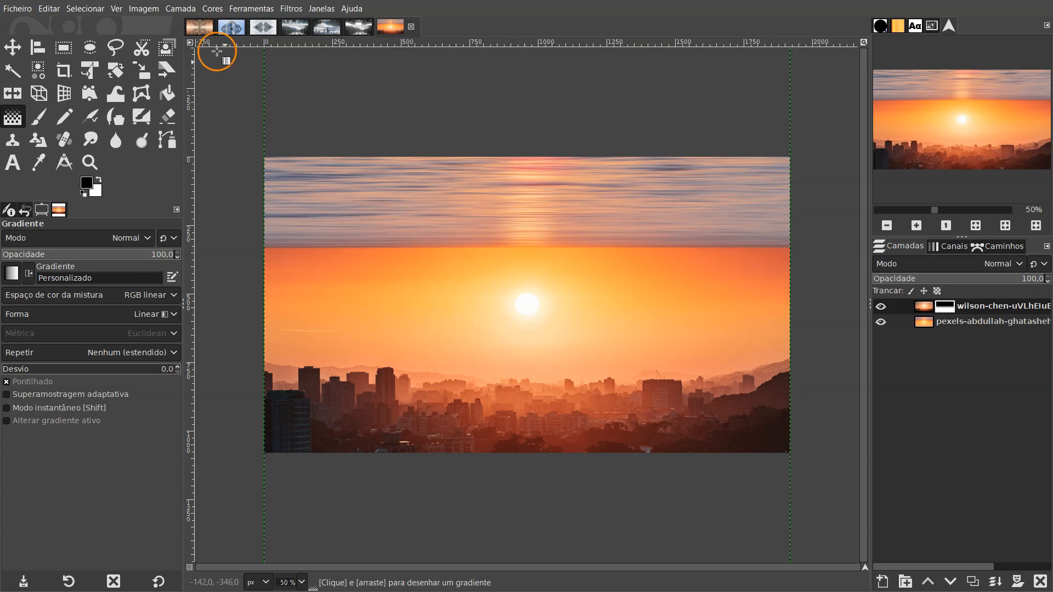
Duplicate the four-quadrant city image and delete its three pasted mirror layers, keeping the original skyscraper photo.
left_click(206, 31)
key("ctrl+d")
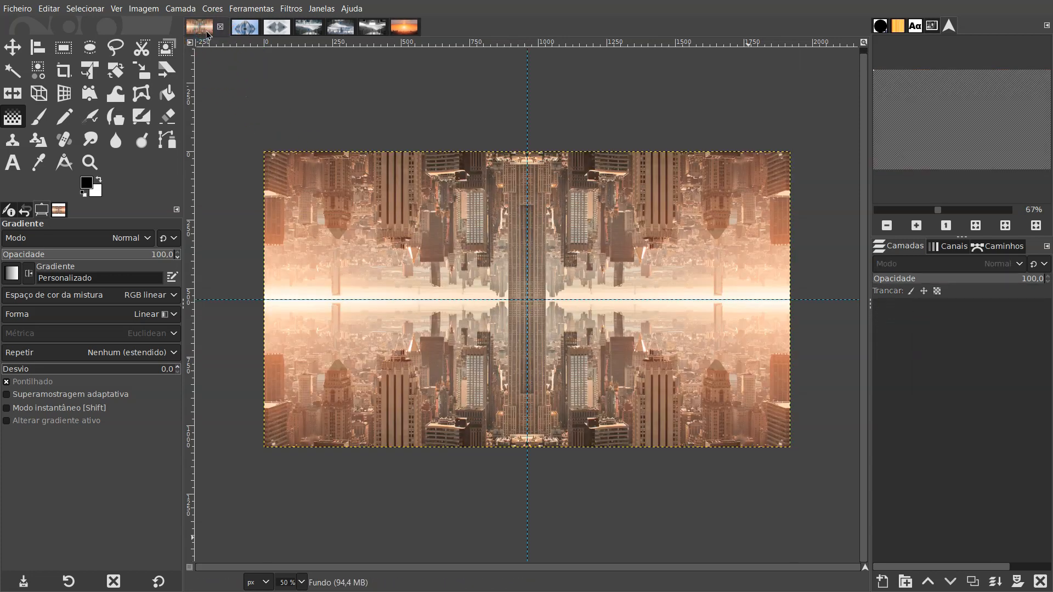
key("m")
left_click(723, 359)
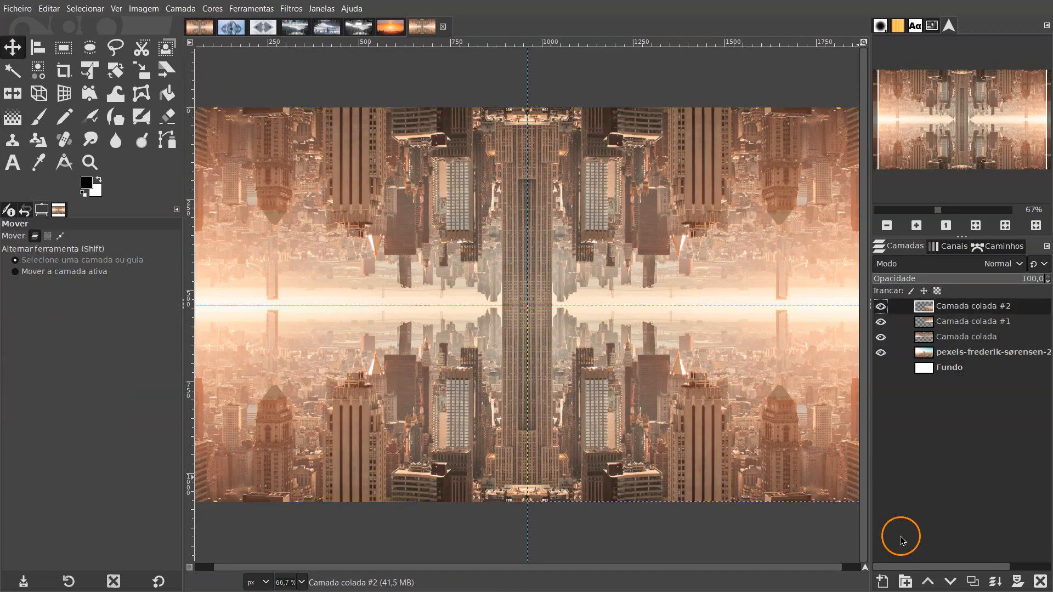
left_click(1040, 583)
left_click(1041, 583)
left_click(1040, 583)
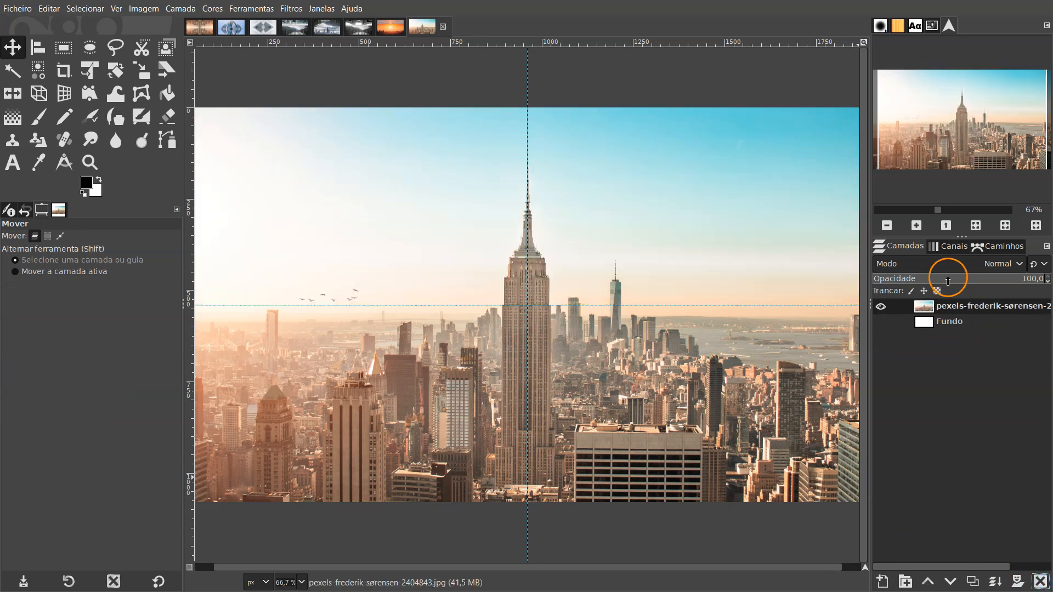
Move the skyscraper photo layer straight down until its spire tip reaches the canvas centre, and hide the guides.
scroll(510, 280, "down", 1)
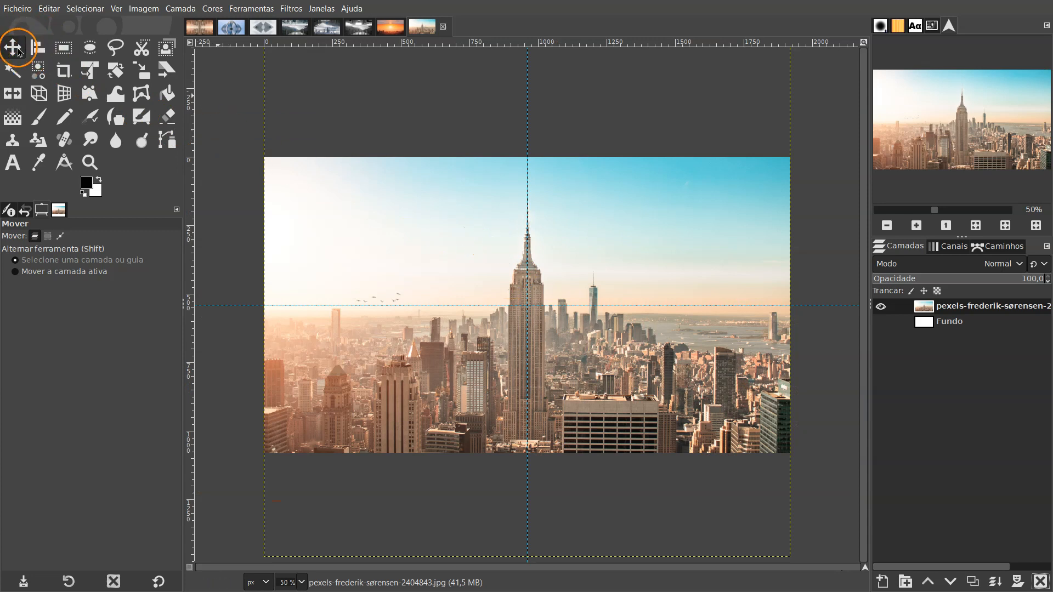
left_click_drag(571, 251, 571, 352)
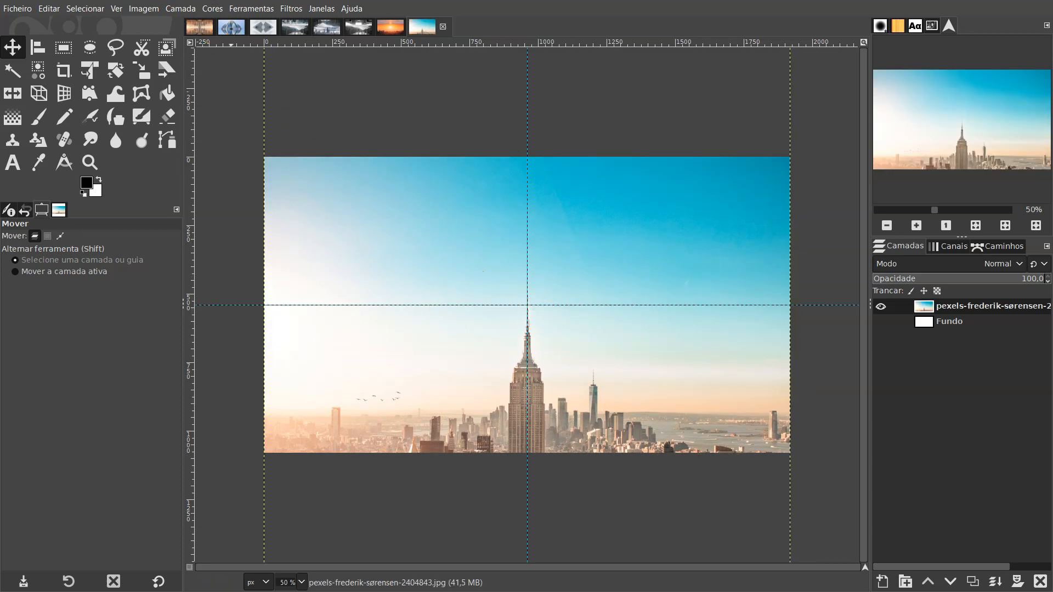
left_click(117, 8)
left_click(148, 275)
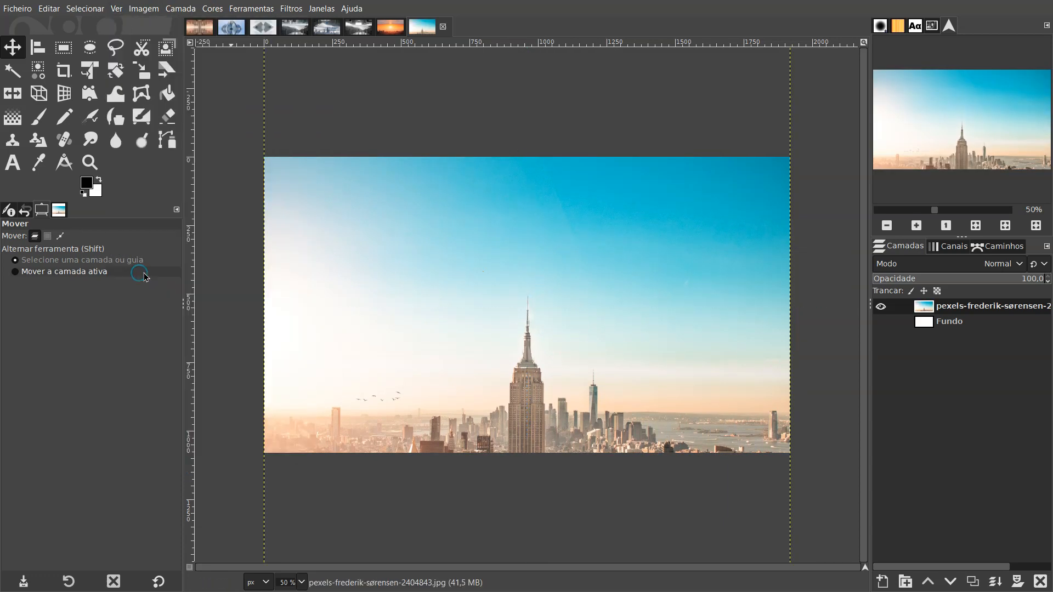
Add pexels-quang-nguyen-vinh-2175952.jpg as a layer, converting its colour profile to sRGB, and scale it proportionally to 1920 px wide.
key("alt+Tab")
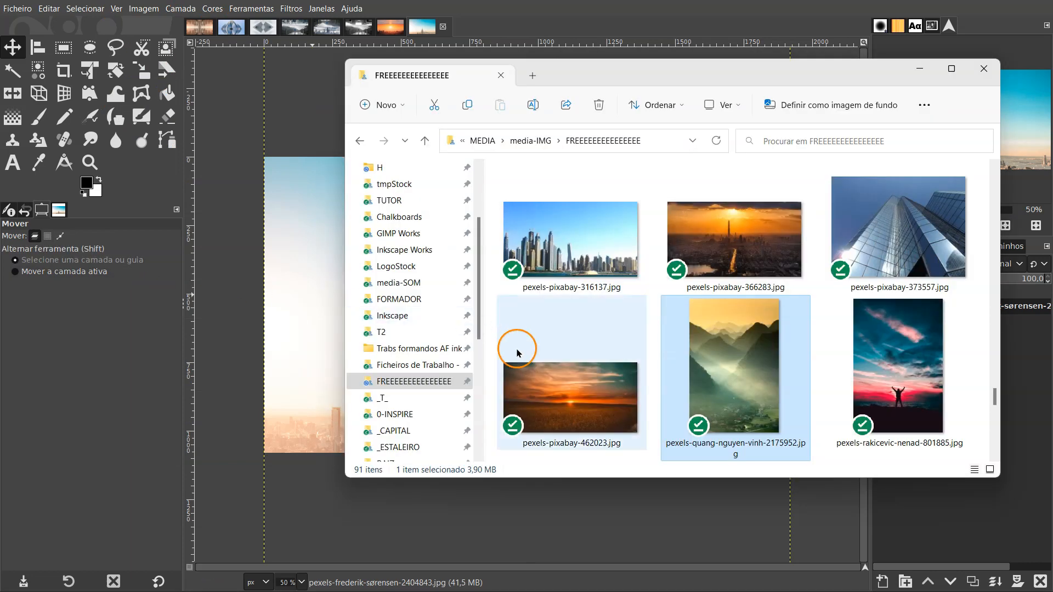
left_click_drag(762, 379, 308, 216)
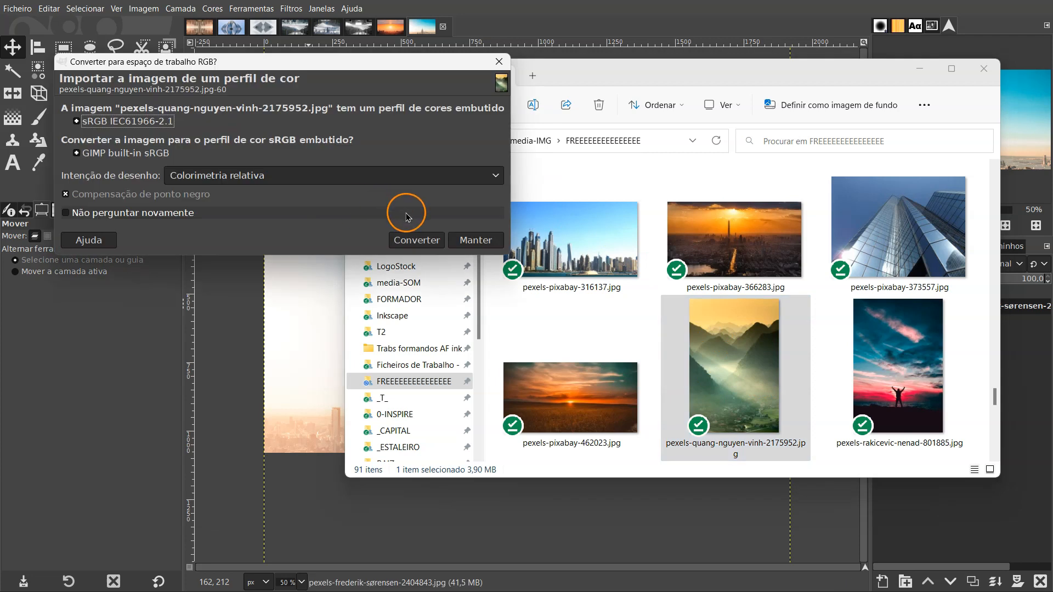
left_click(417, 237)
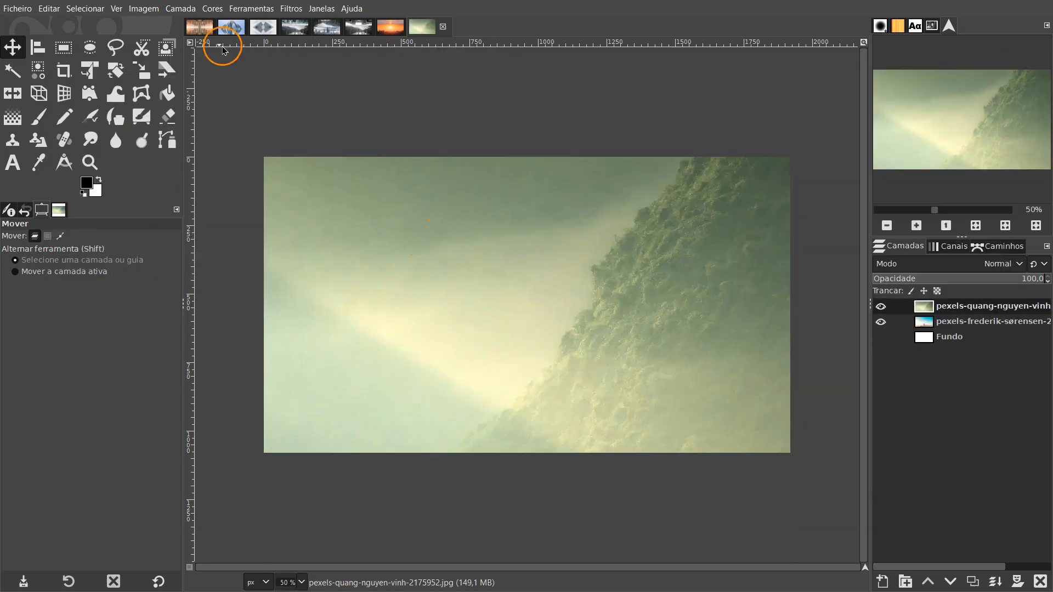
left_click(181, 8)
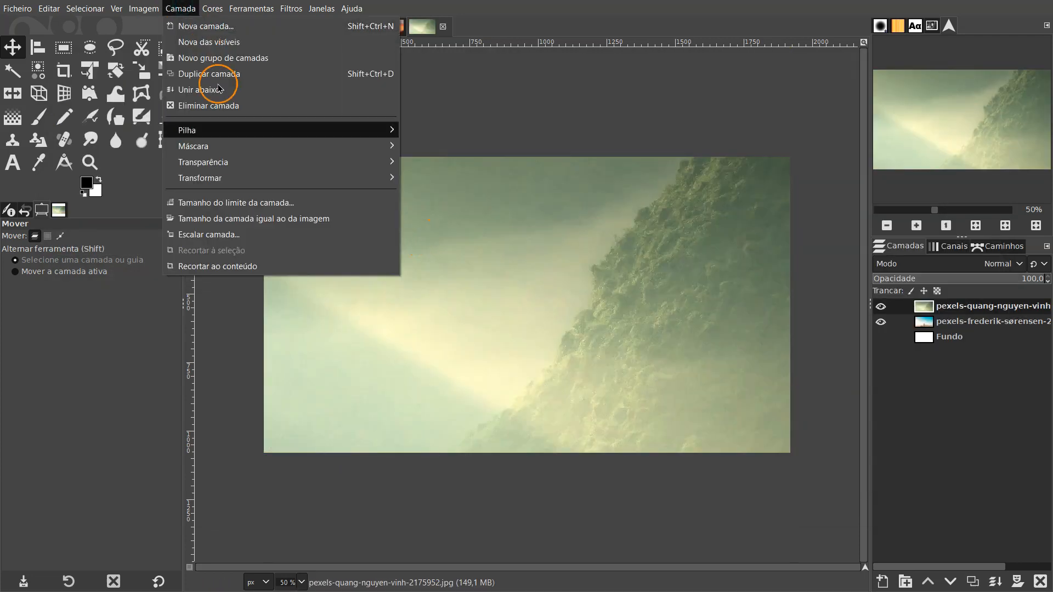
left_click(241, 232)
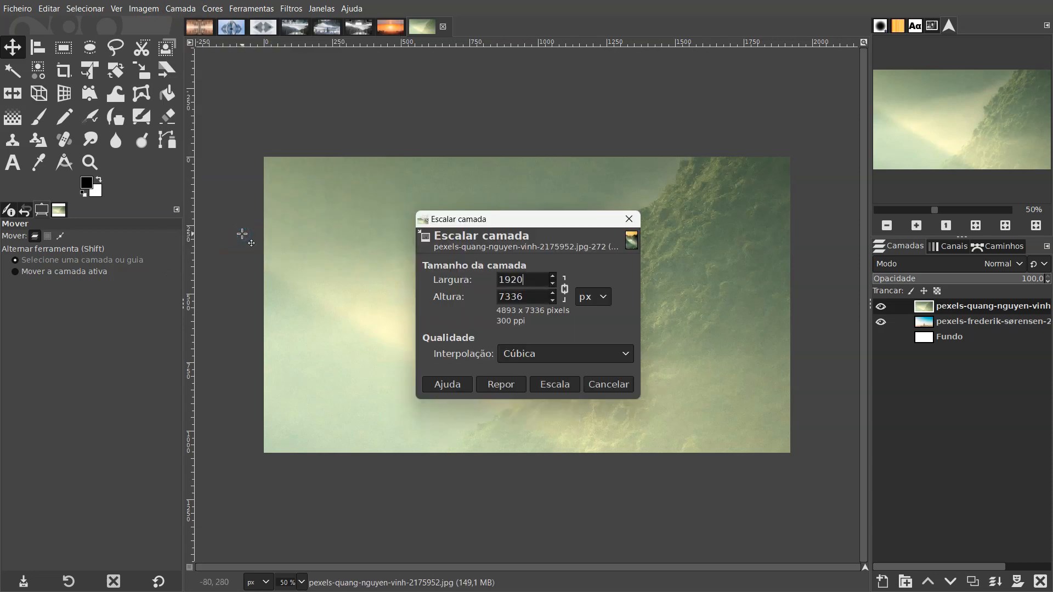
left_click(546, 383)
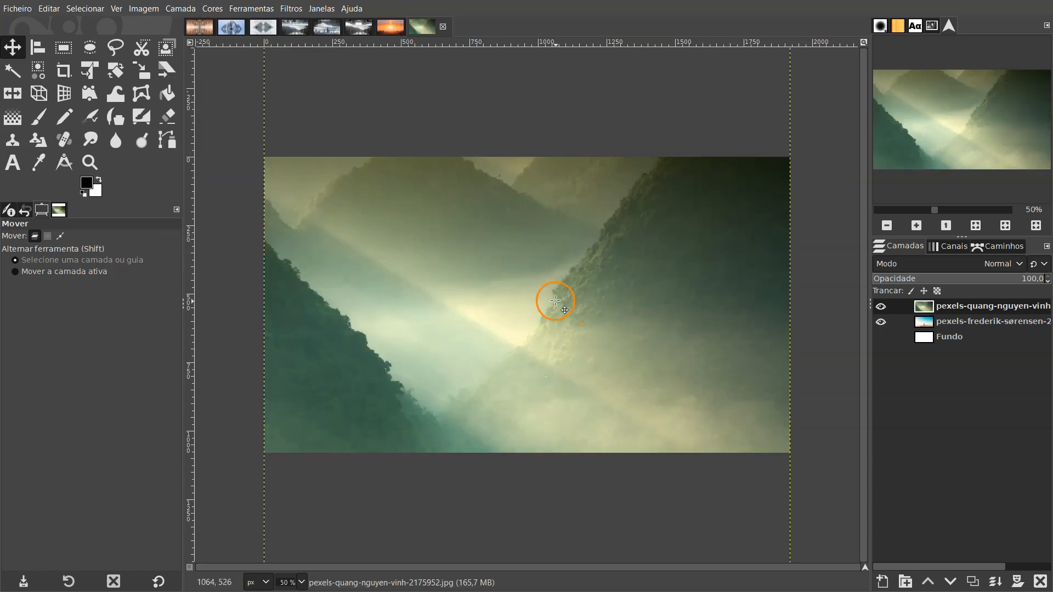
Flip the mountain layer vertically and move it up so the inverted peaks hang along the canvas's upper edge.
left_click(13, 93)
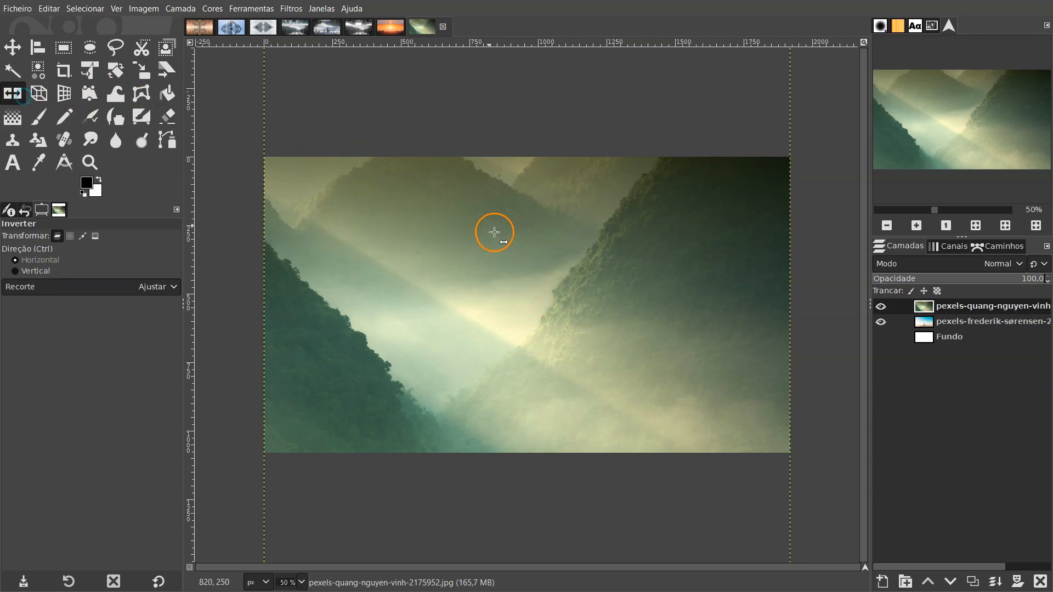
left_click(496, 233)
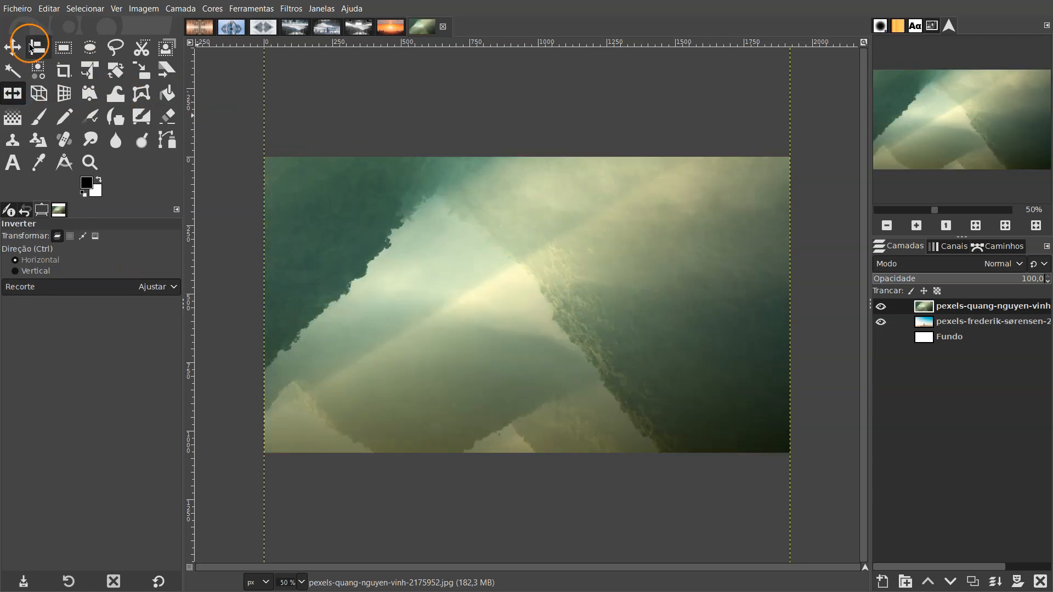
left_click(12, 47)
left_click_drag(561, 380, 552, 201)
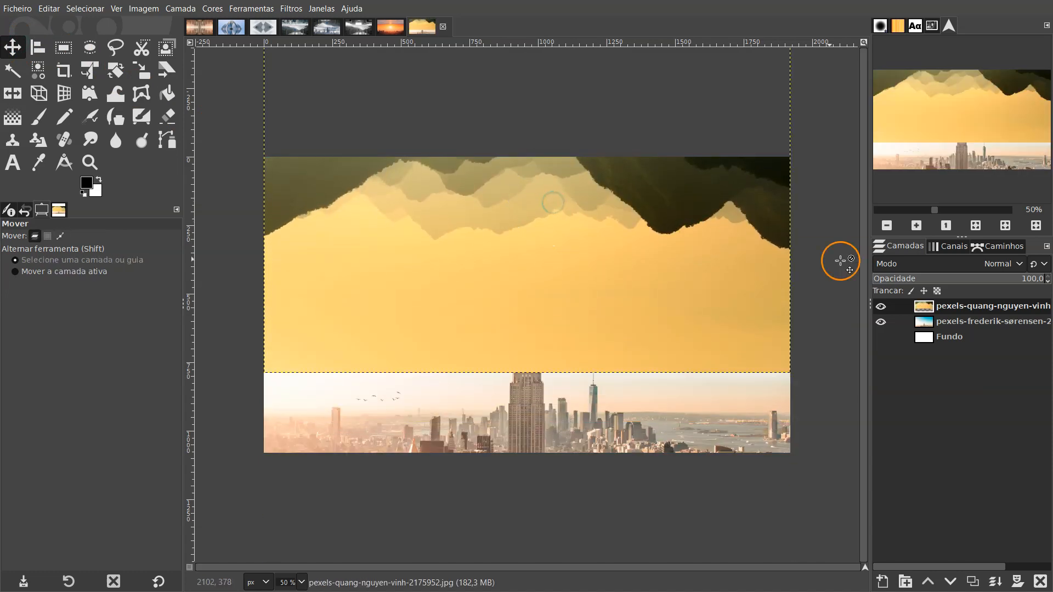
Add a layer mask to the mountain layer and fade its yellow sky into the skyline photo with a vertical black-to-white gradient.
right_click(958, 307)
left_click(910, 259)
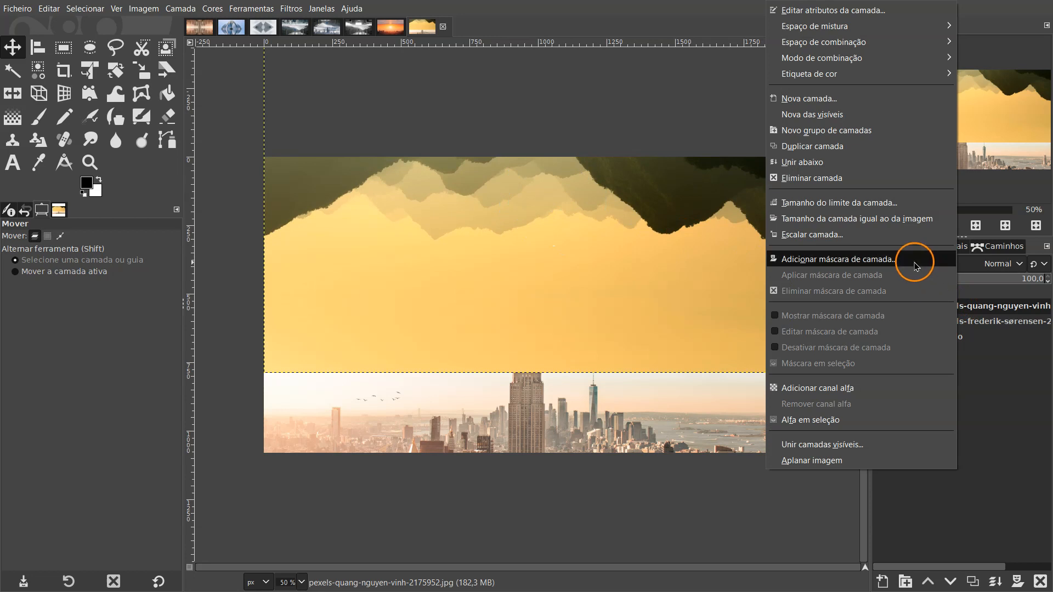
left_click(932, 362)
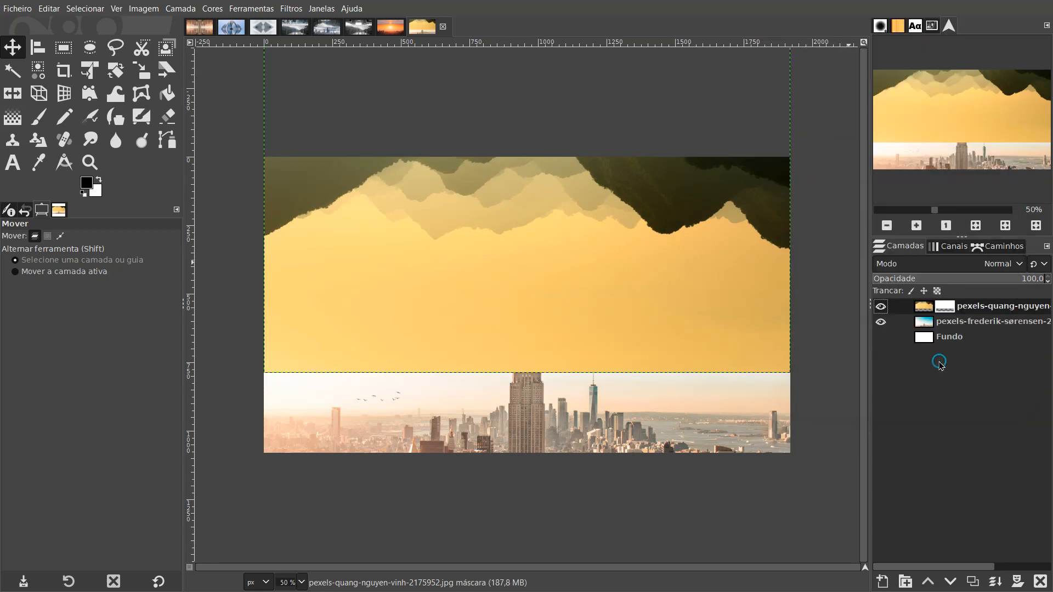
left_click(19, 123)
left_click(90, 177)
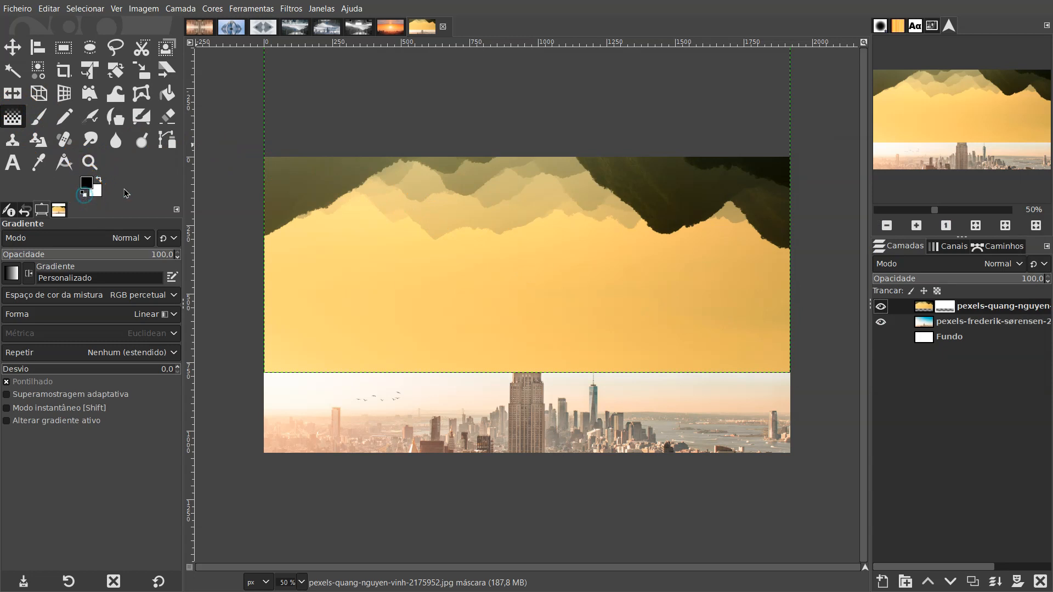
left_click_drag(535, 322, 534, 253)
left_click_drag(538, 236, 538, 242)
left_click_drag(535, 323, 535, 360)
key("Return")
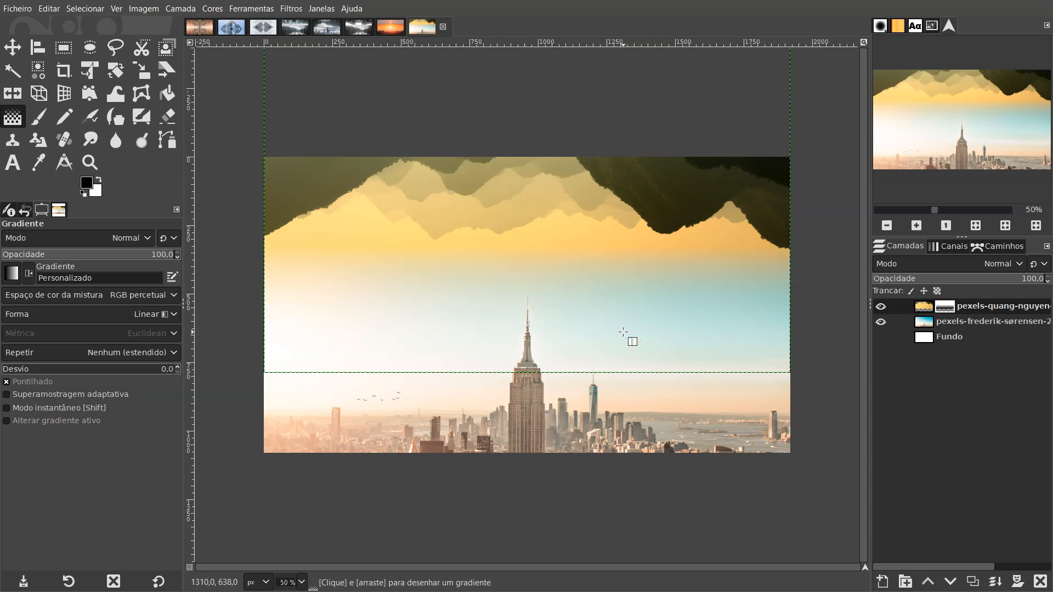
Apply Color Temperature to the mountain layer's image with original temperature 7492 and intended temperature 5457.
left_click(927, 308)
left_click(925, 310)
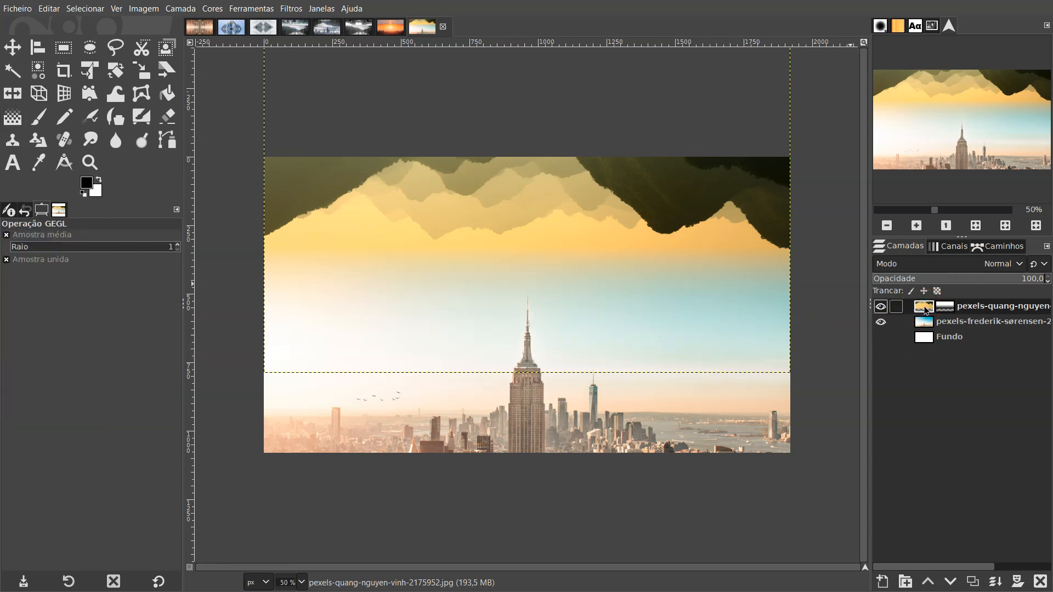
left_click(212, 9)
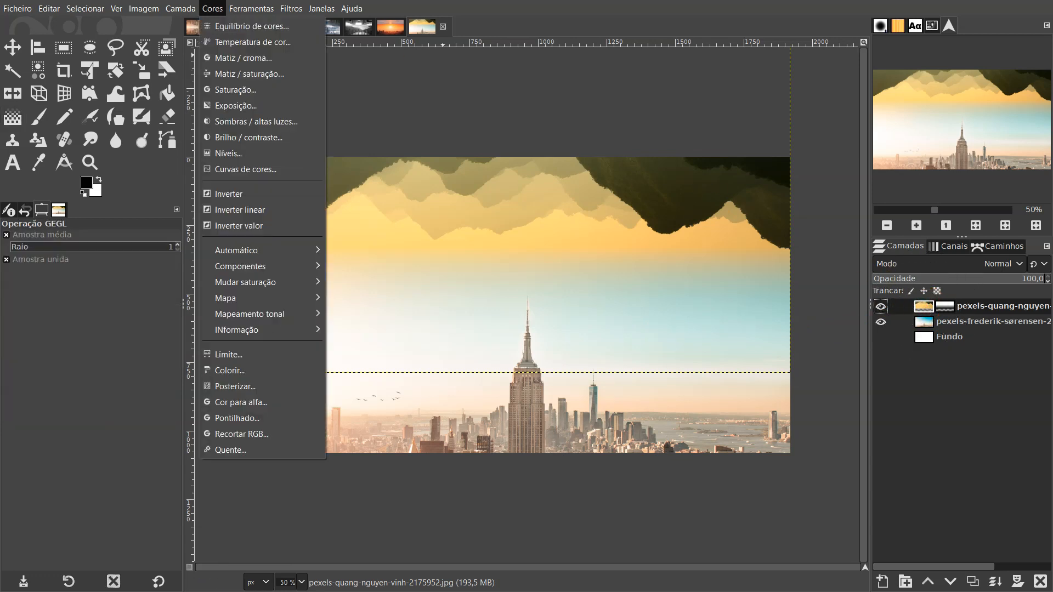
left_click(252, 42)
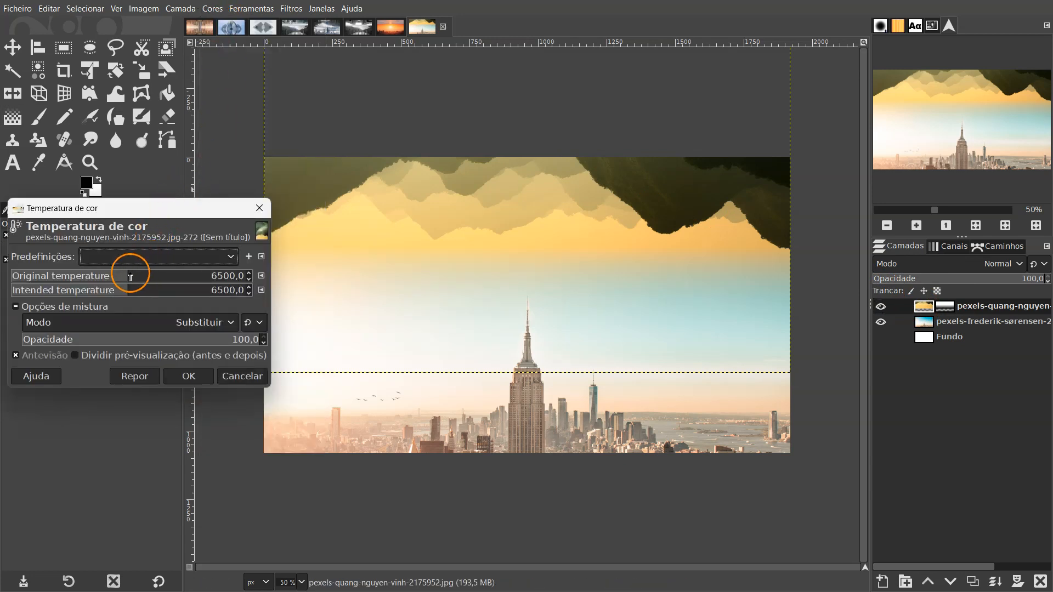
left_click_drag(128, 275, 126, 278)
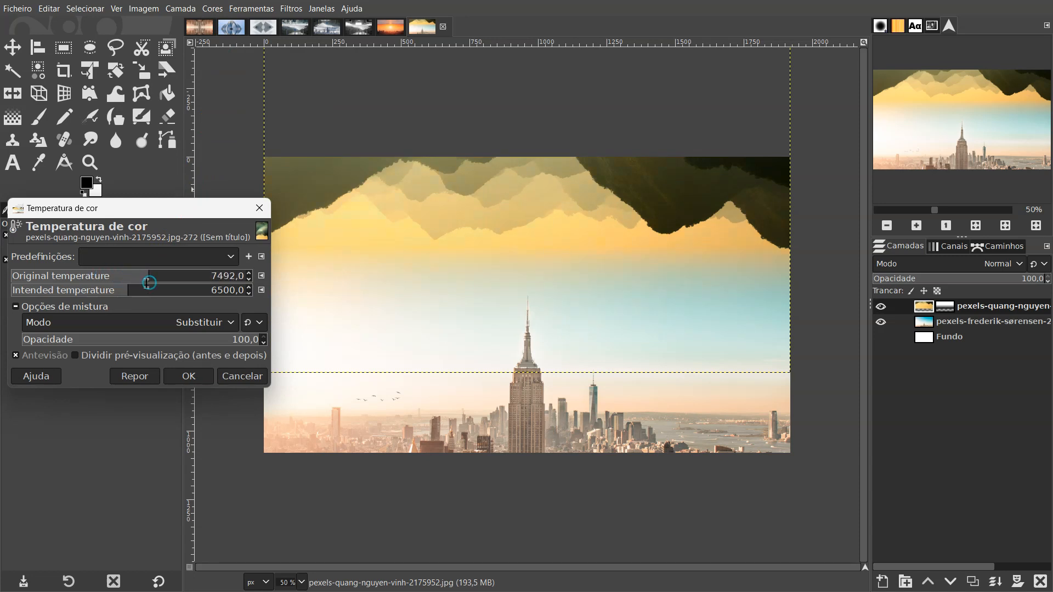
left_click_drag(127, 291, 124, 291)
left_click(106, 291)
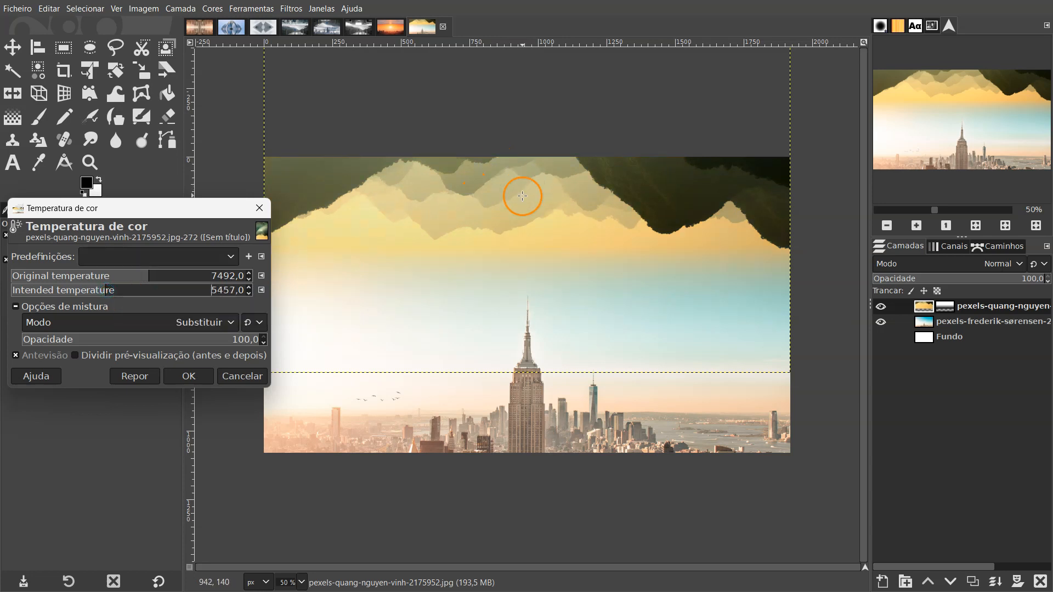
left_click(190, 377)
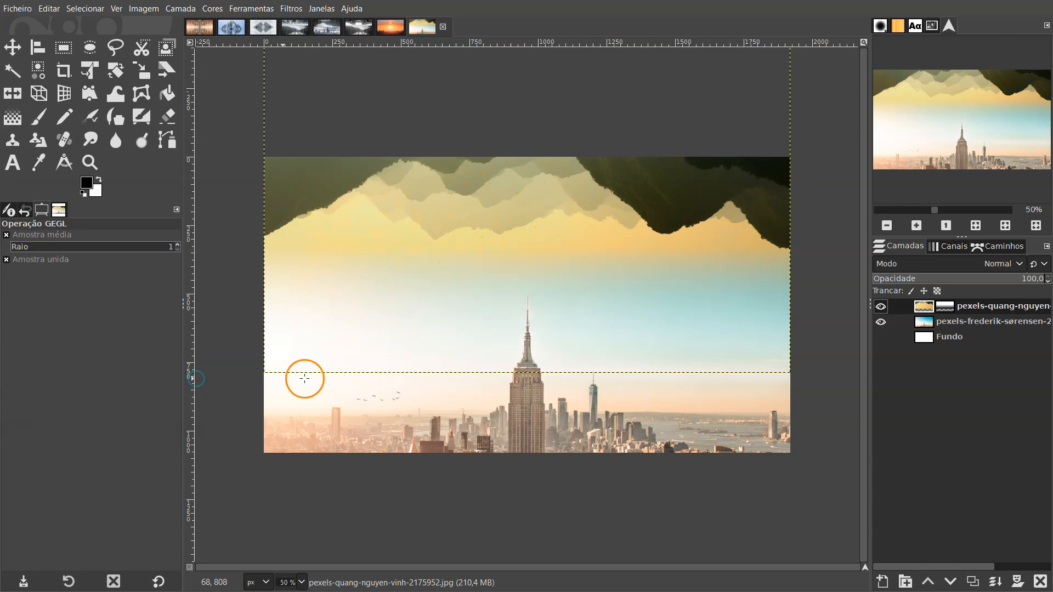
Apply Color Temperature to the skyline layer with original temperature about 5920 and intended temperature 7415.
left_click(973, 321)
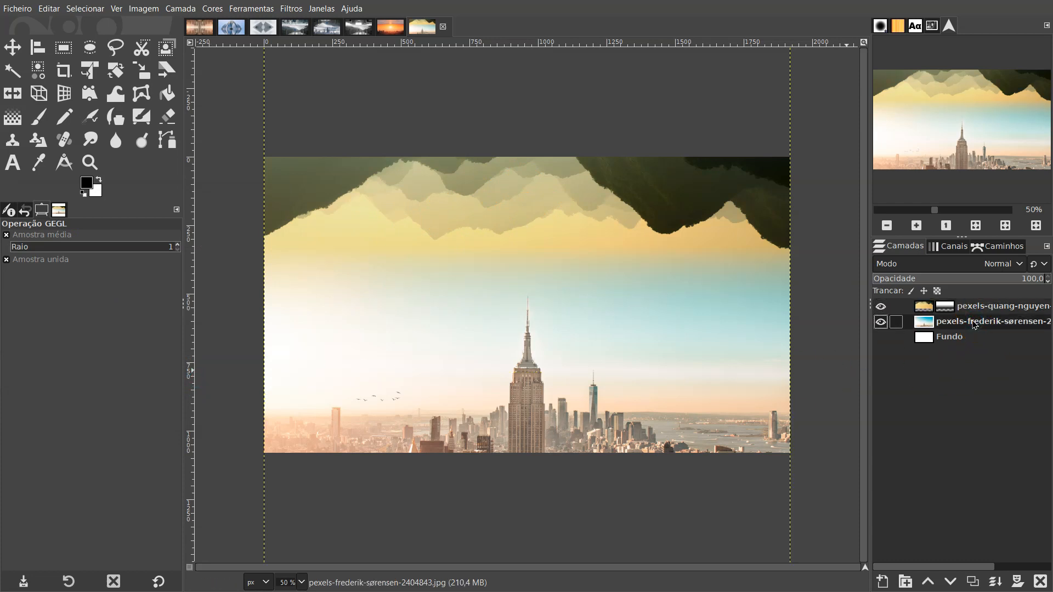
left_click(212, 9)
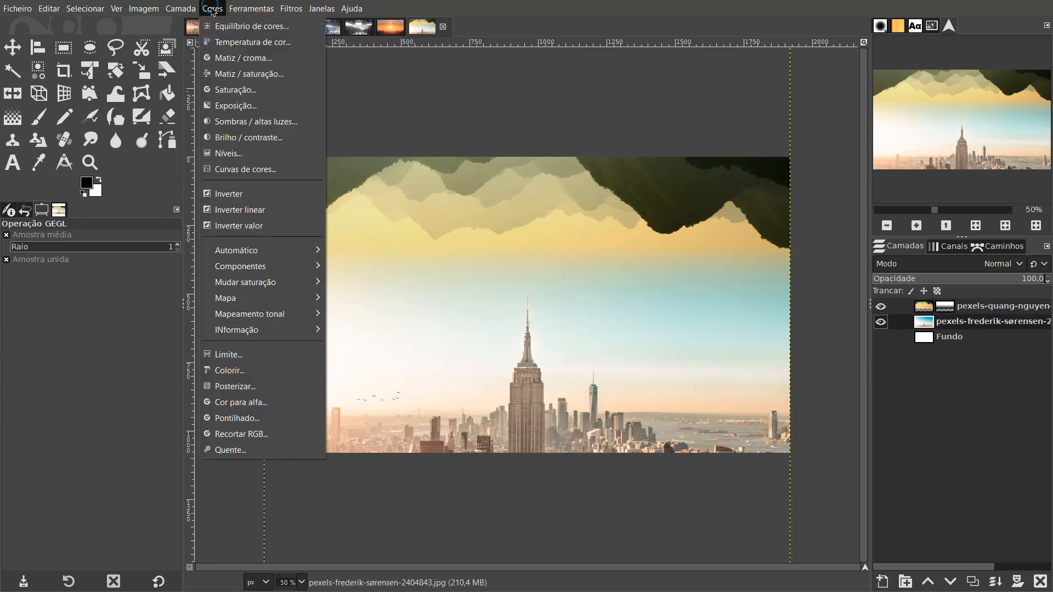
left_click(225, 42)
left_click(129, 275)
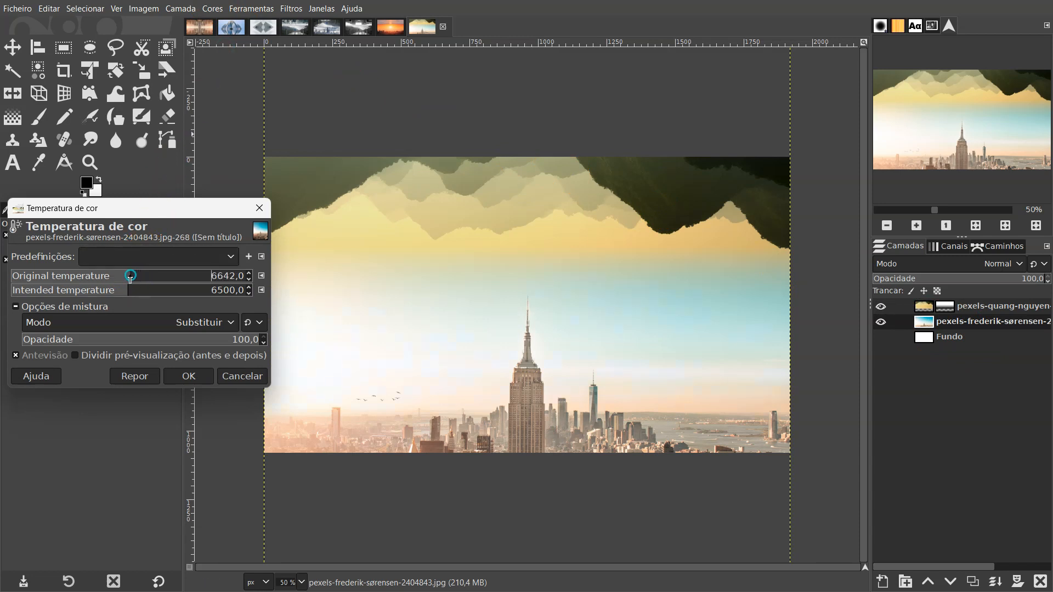
left_click_drag(117, 276, 141, 292)
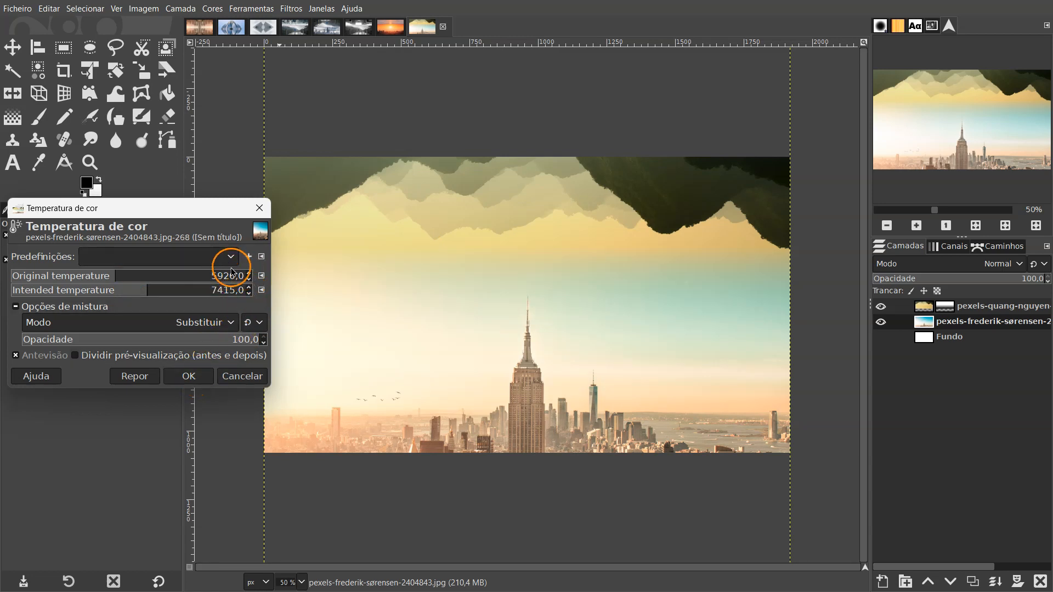
left_click(201, 373)
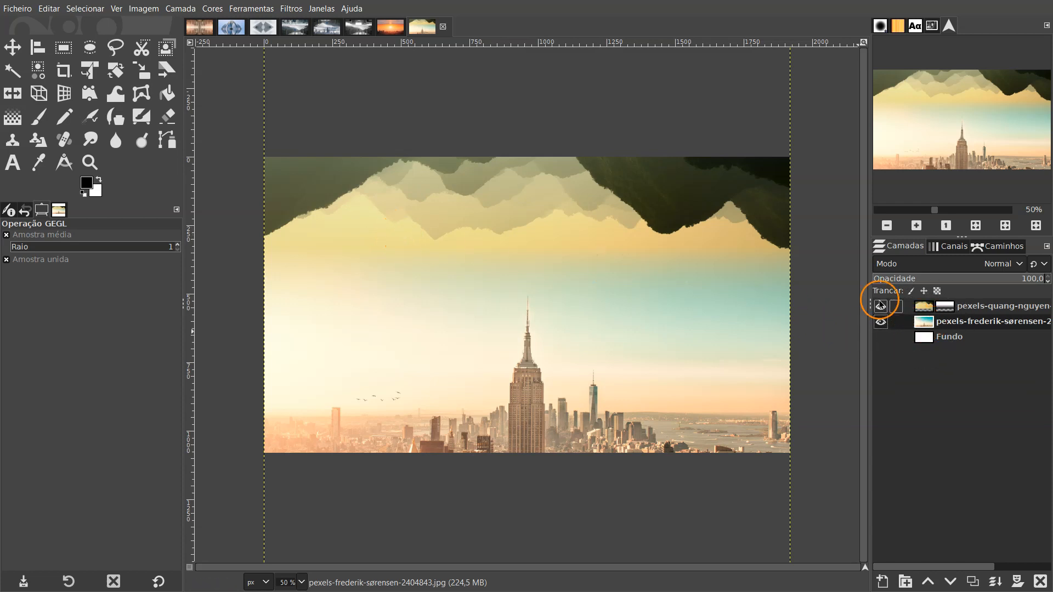
Shift the skyline layer's reds towards orange using Hue-Saturation with a red hue of 8.3, comparing with the preview off and on.
left_click(213, 8)
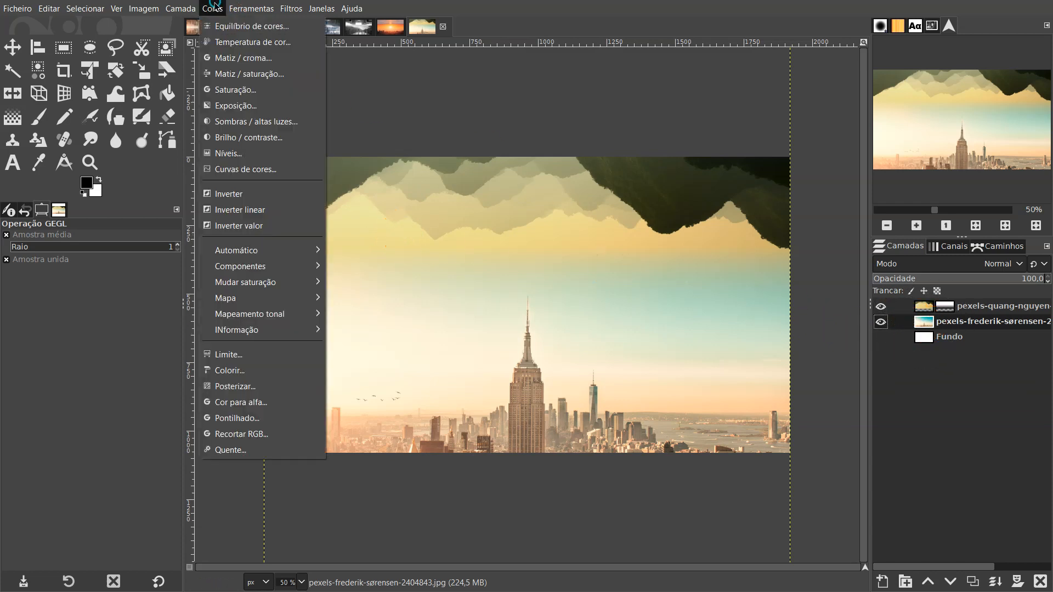
left_click(224, 74)
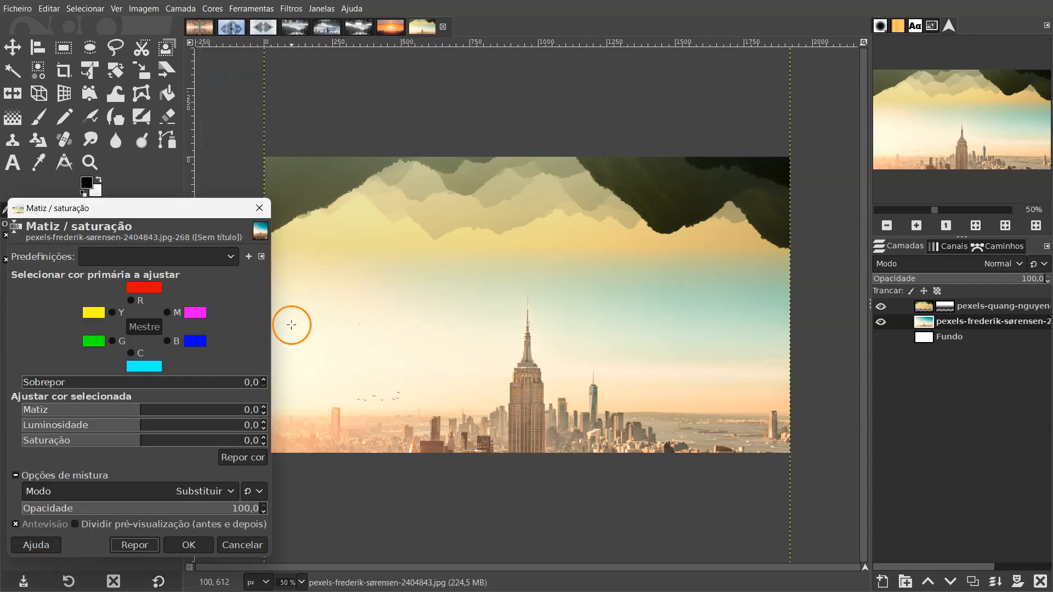
left_click(136, 302)
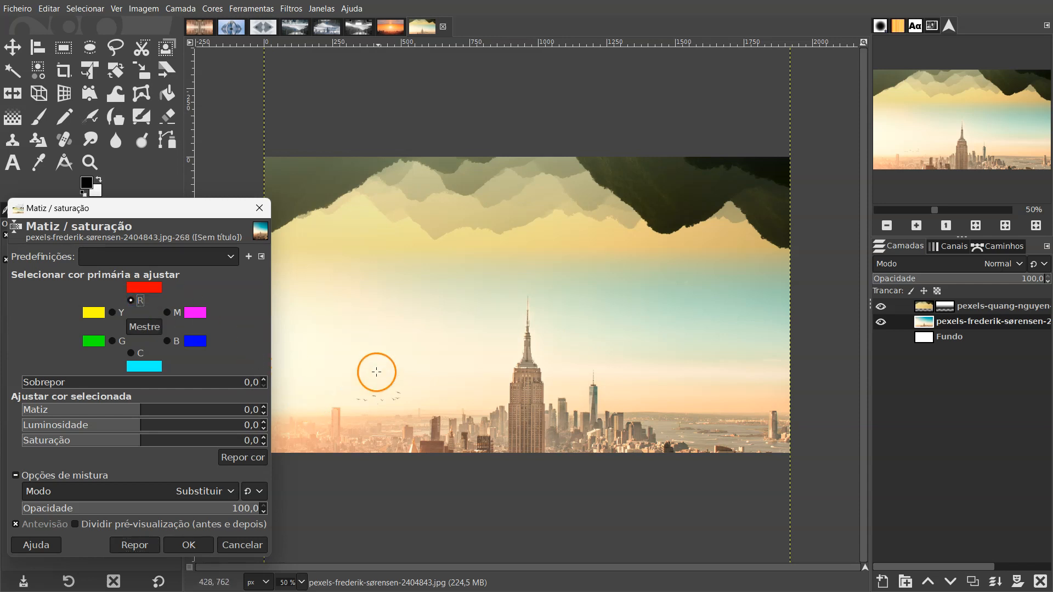
left_click(144, 414)
mouse_move(147, 414)
left_mouse_down()
mouse_move(170, 416)
mouse_move(150, 415)
left_mouse_up()
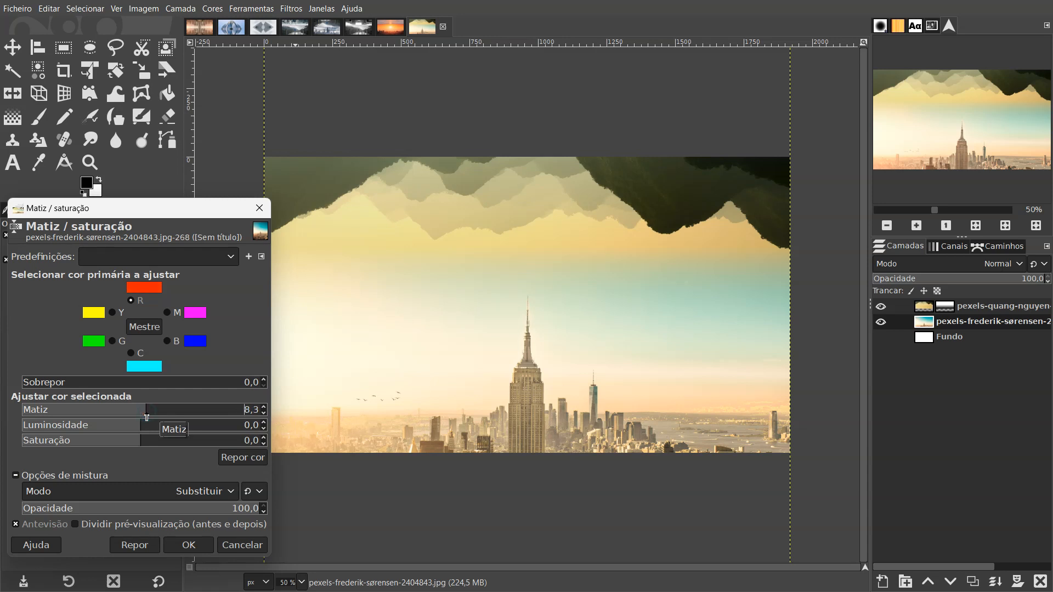
left_click(32, 526)
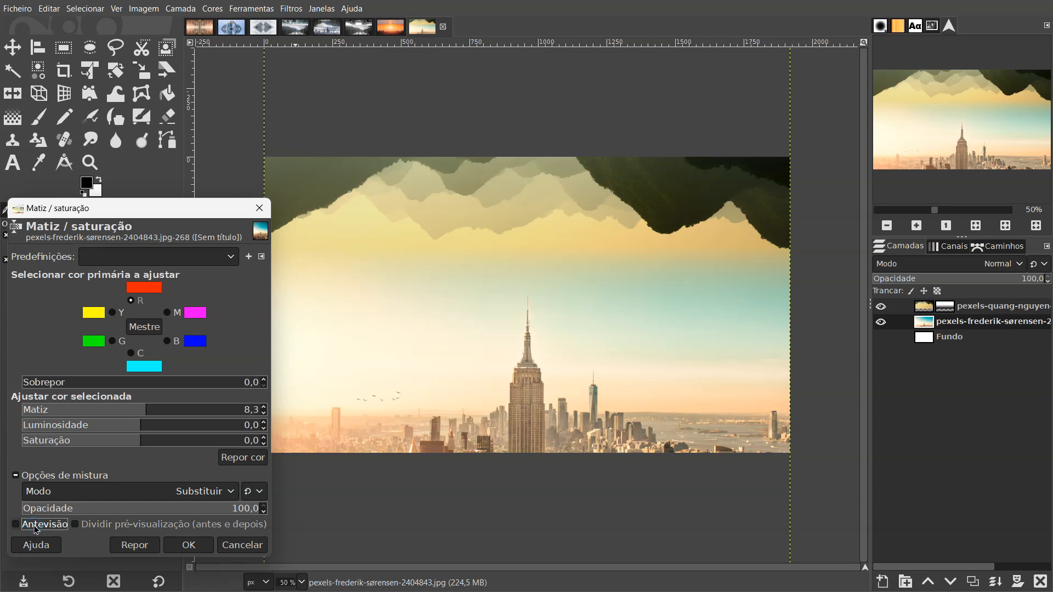
left_click(42, 528)
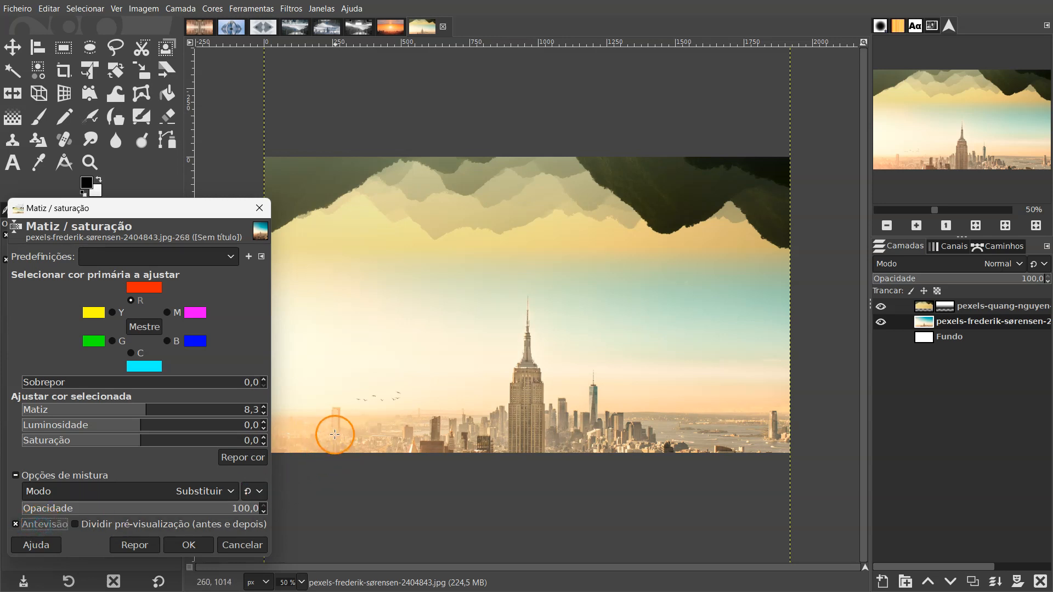
left_click(188, 544)
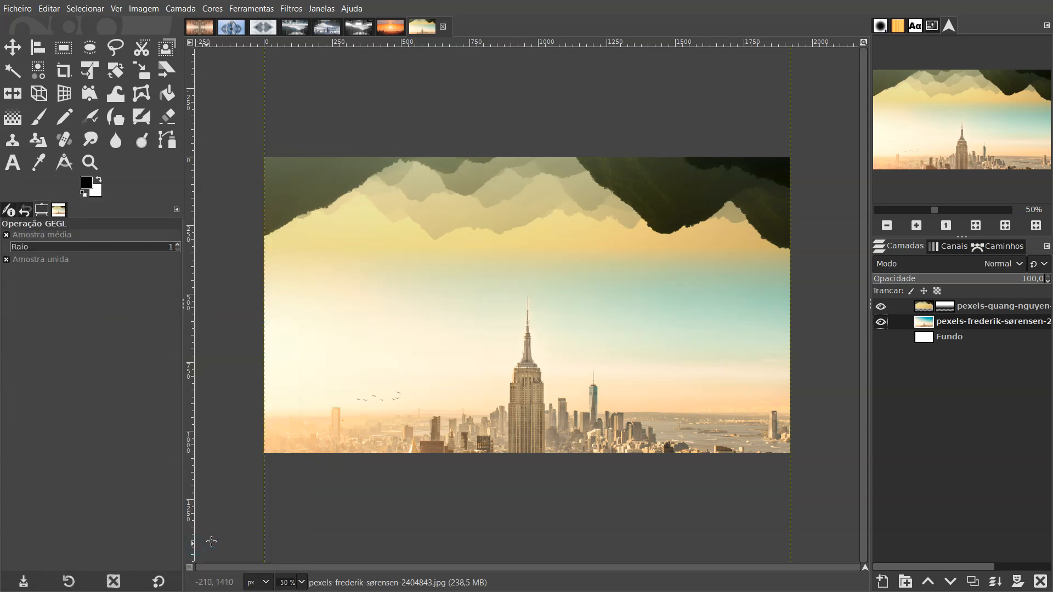
Apply Hue-Saturation to the mountain layer's image with the yellow hue set to -6.6.
left_click(922, 306)
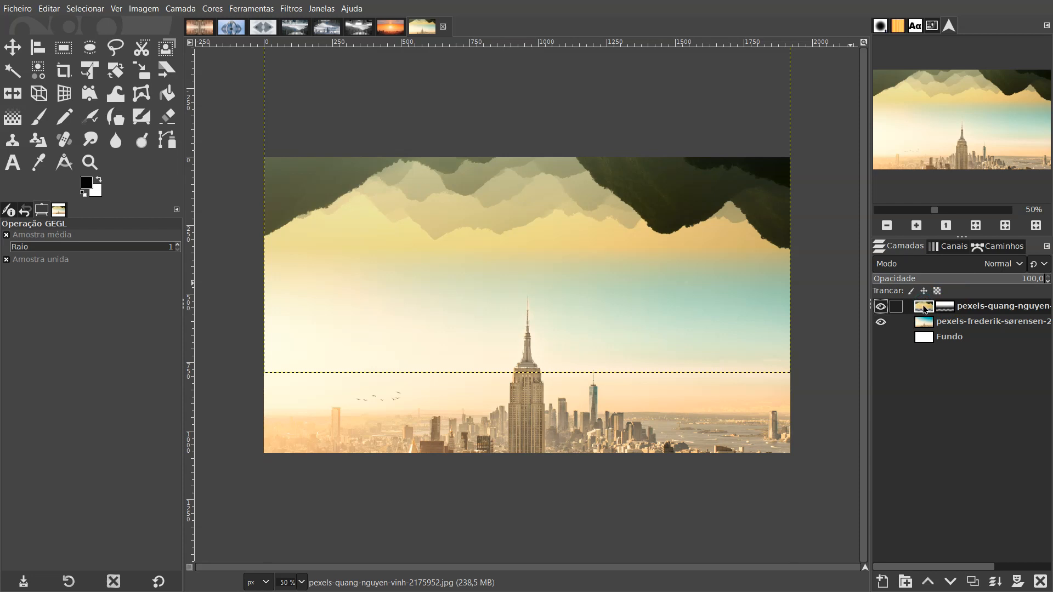
left_click(212, 8)
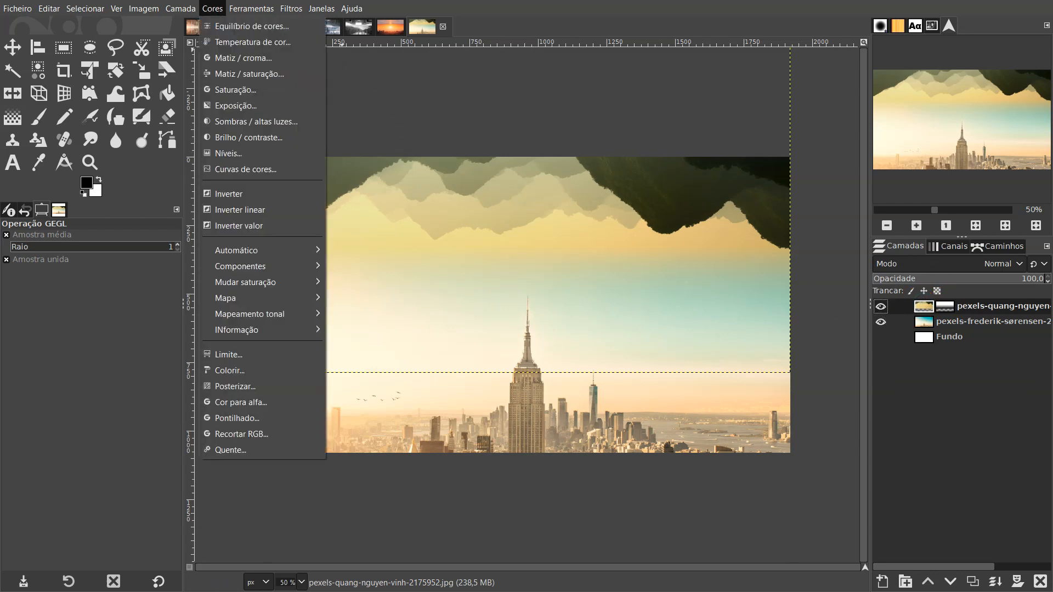
left_click(236, 77)
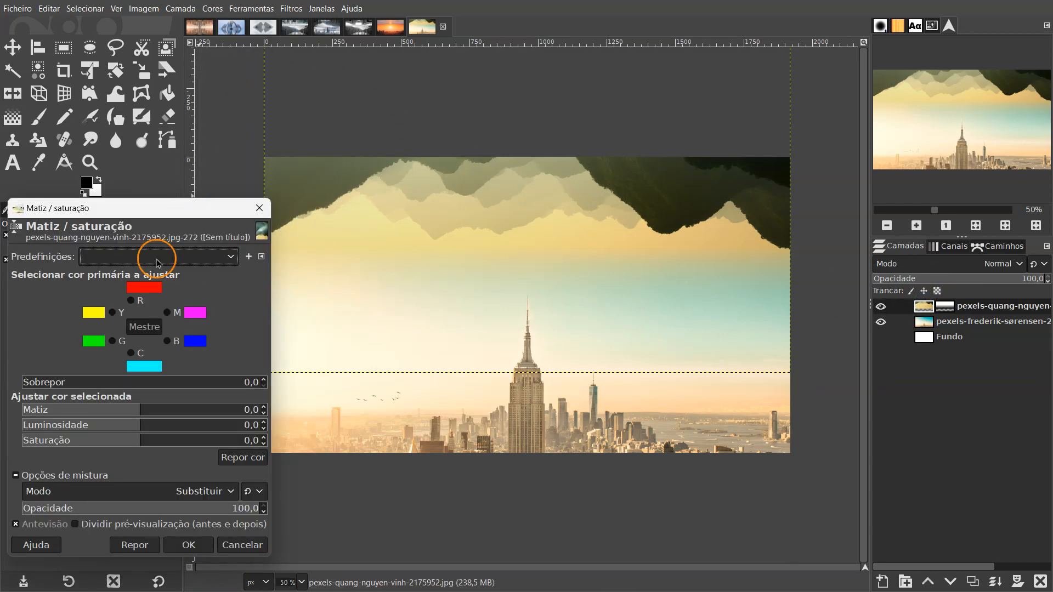
left_click(116, 314)
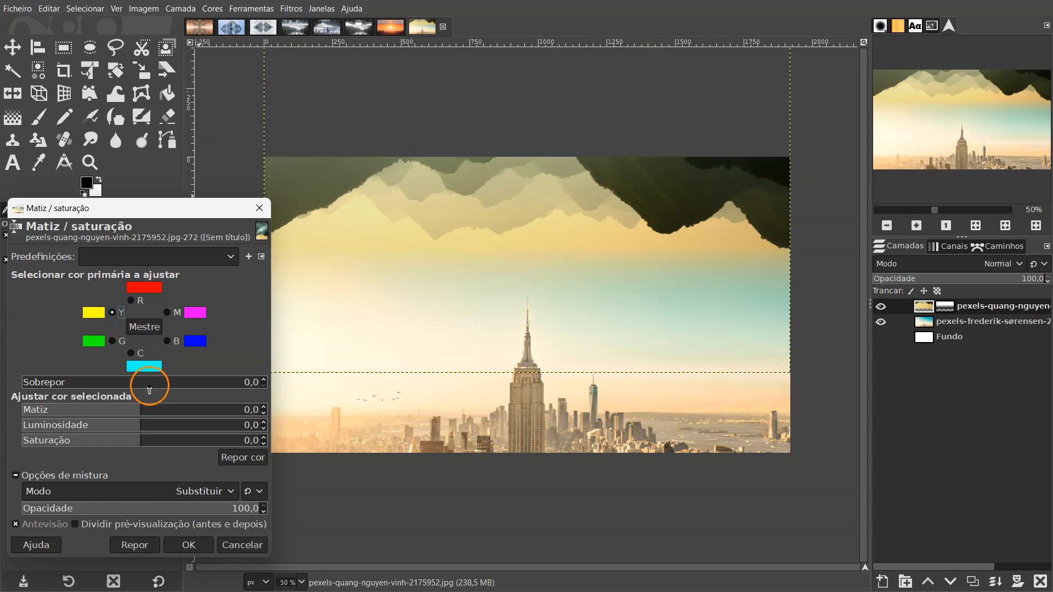
left_click_drag(139, 413, 133, 410)
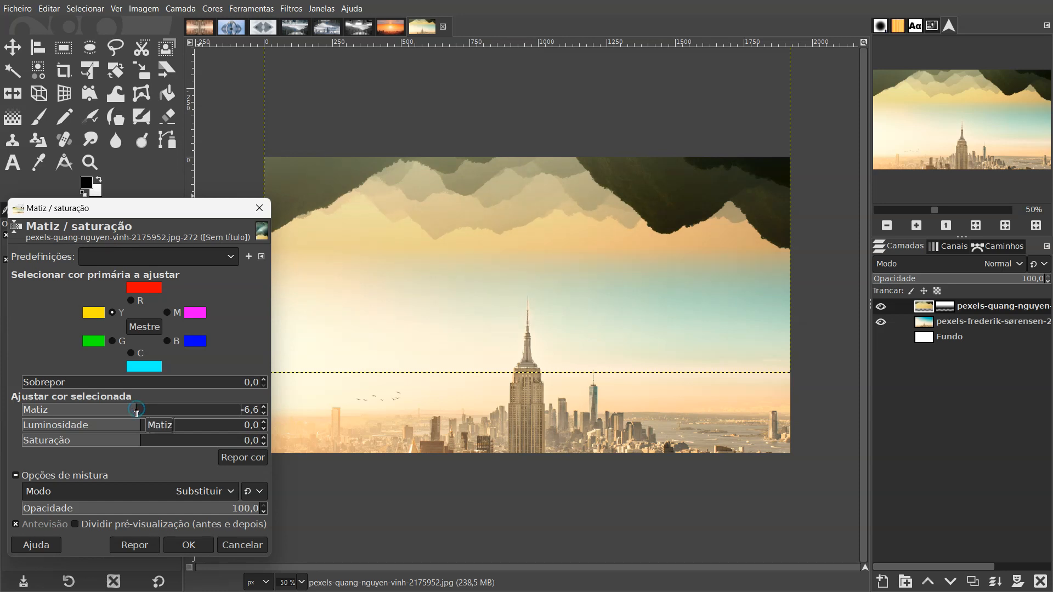
left_click(55, 525)
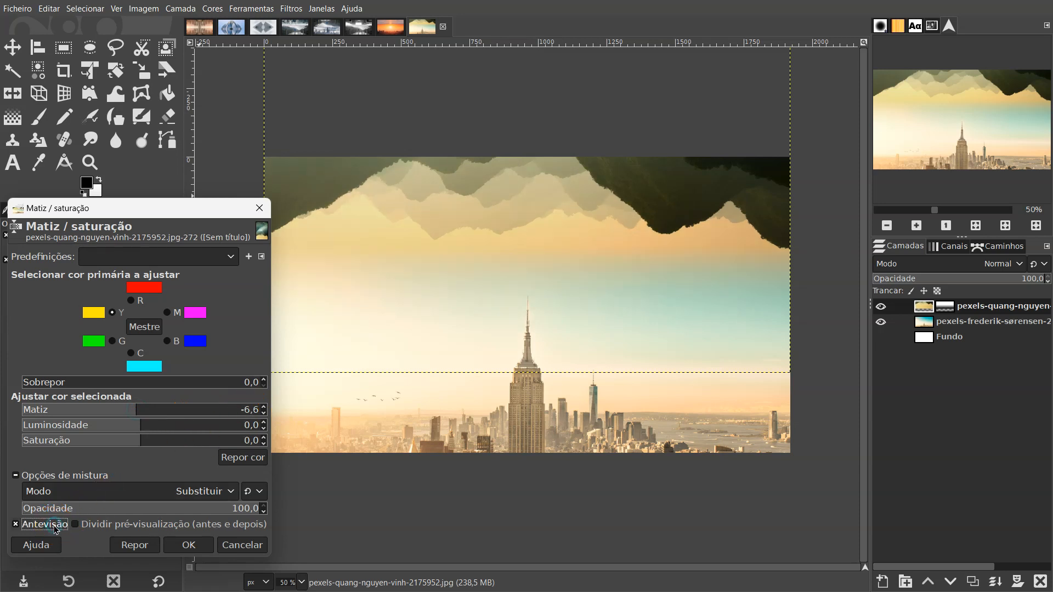
left_click(192, 545)
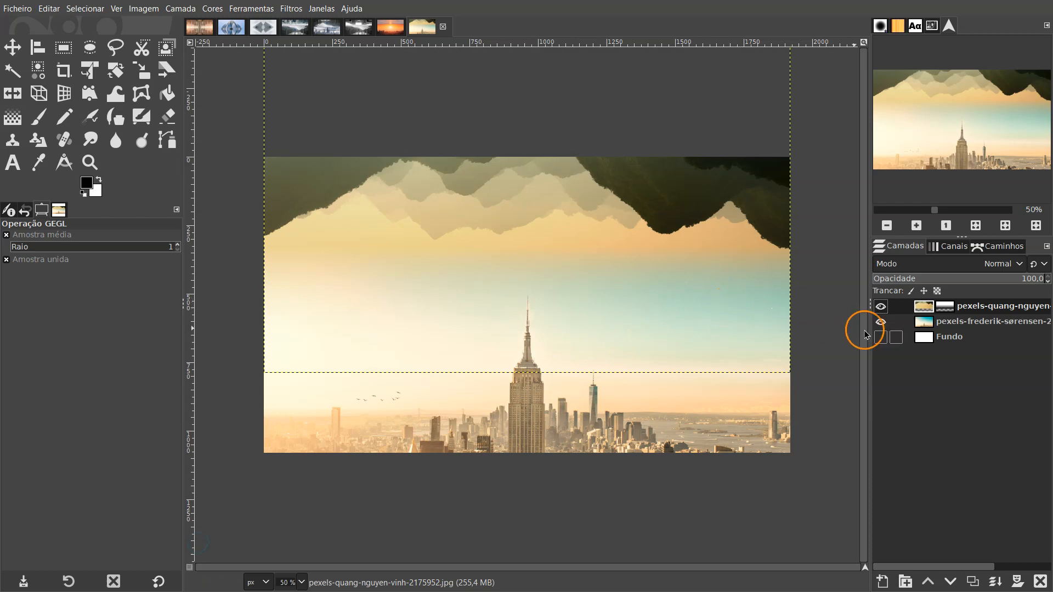
Apply Hue-Saturation to the skyline layer's cyans with hue -11.6 and saturation -16.1.
left_click(928, 327)
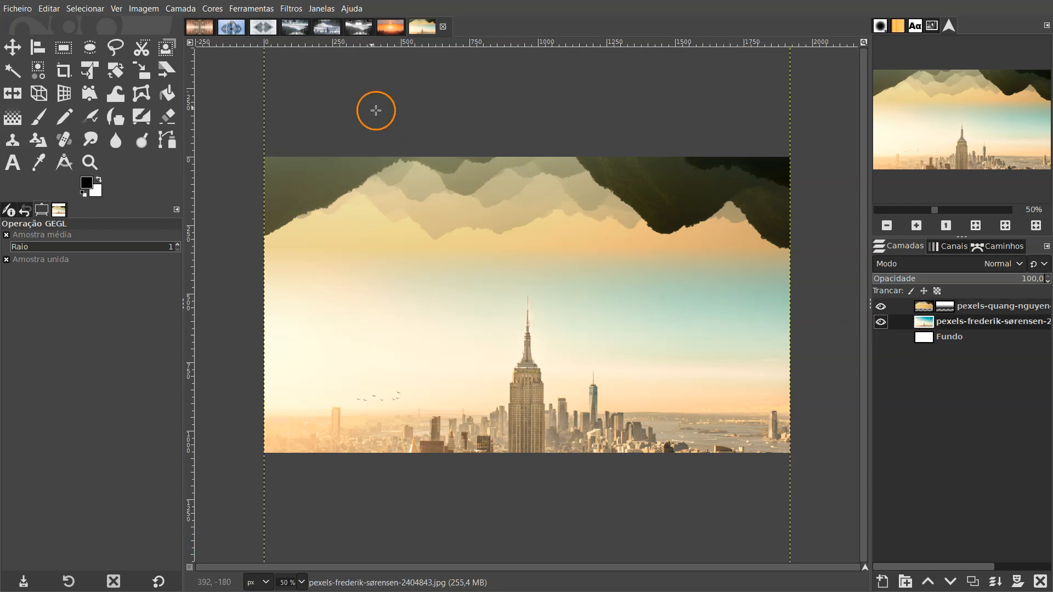
left_click(172, 7)
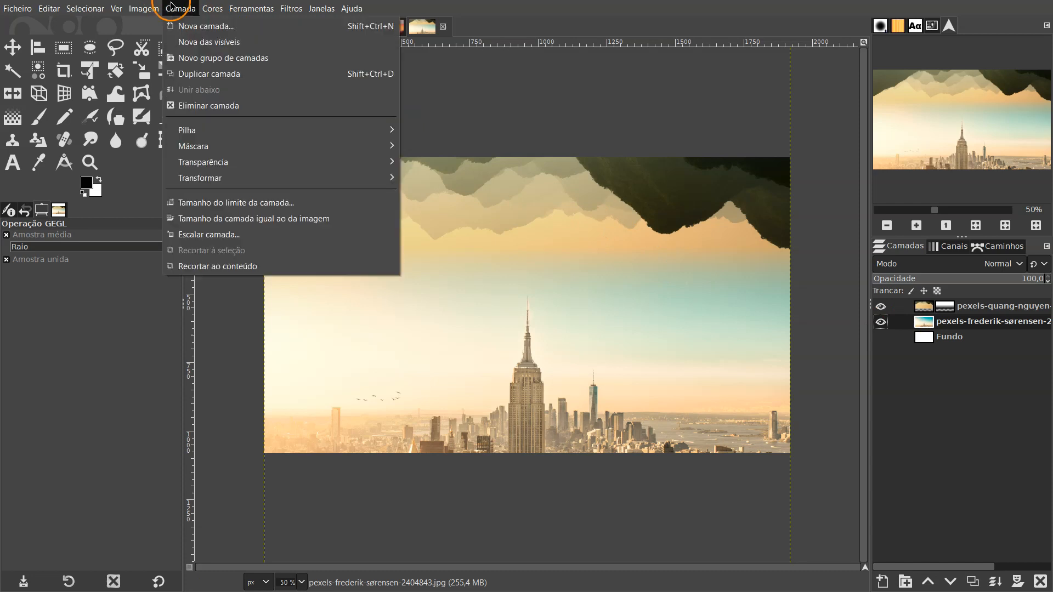
mouse_move(211, 7)
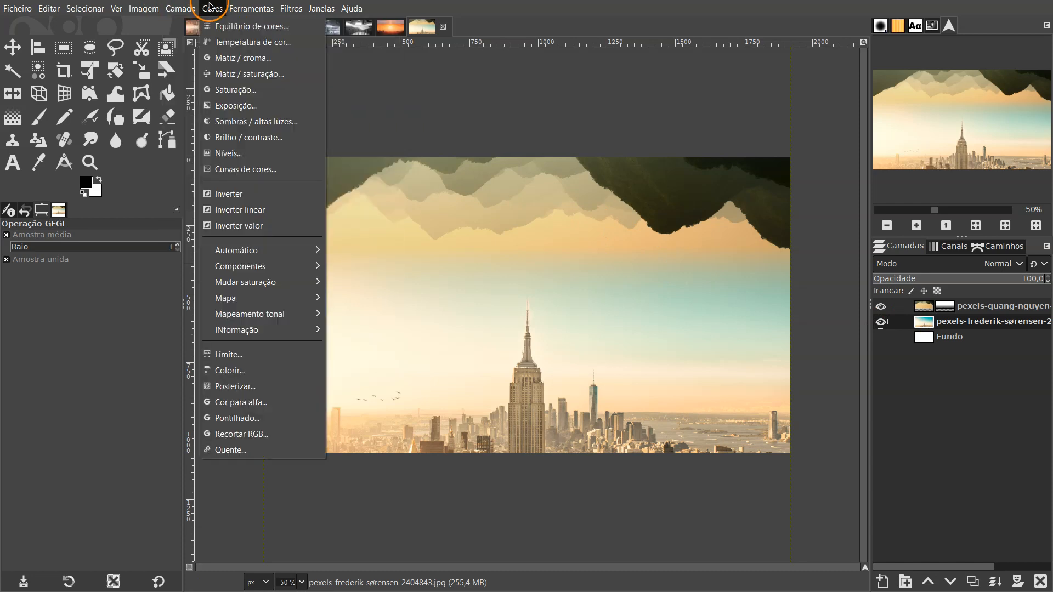
left_click(233, 73)
left_click(129, 353)
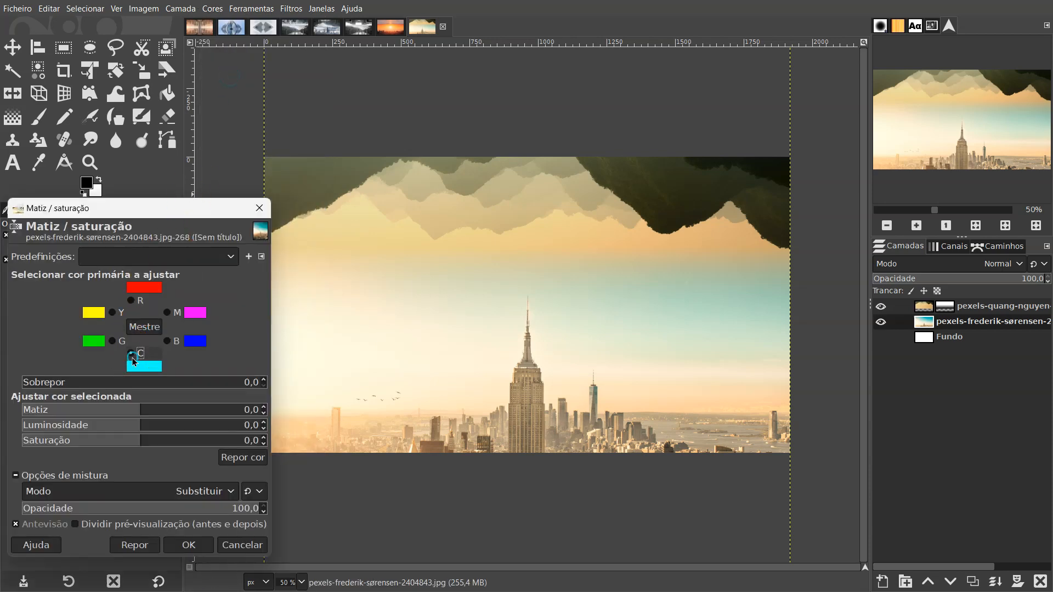
left_click(138, 446)
left_click_drag(93, 439, 133, 408)
double_click(44, 523)
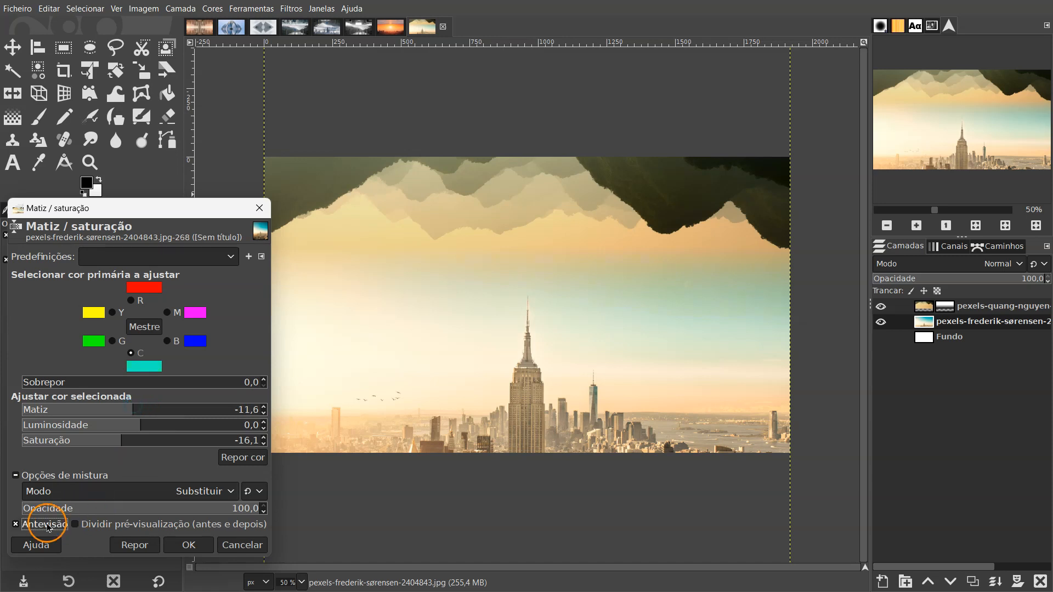
left_click(181, 544)
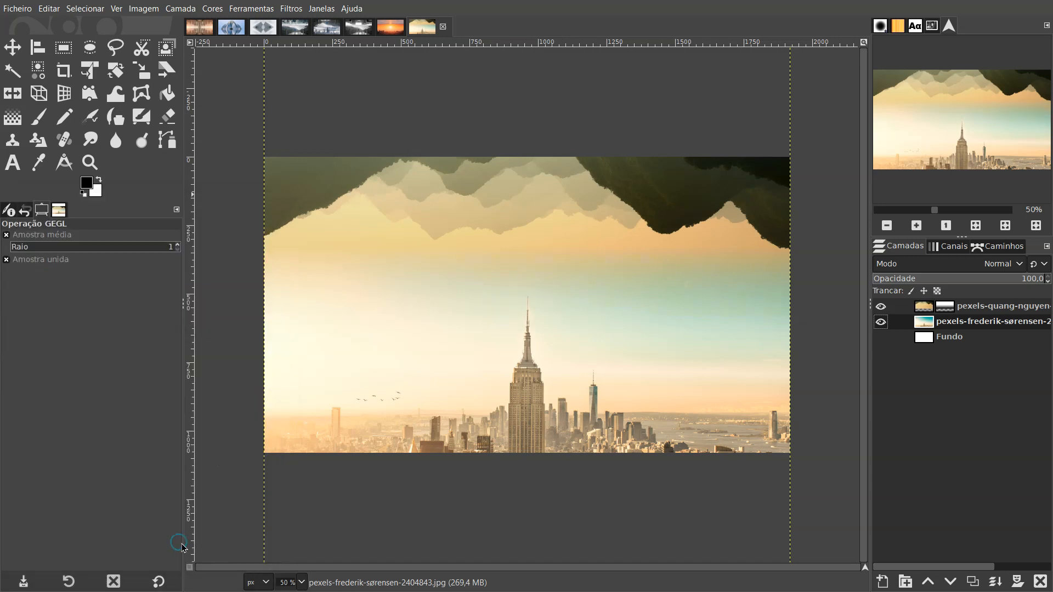
Move the mountain layer down about 100 px so more of the inverted peaks fill the upper part of the canvas.
left_click(923, 306)
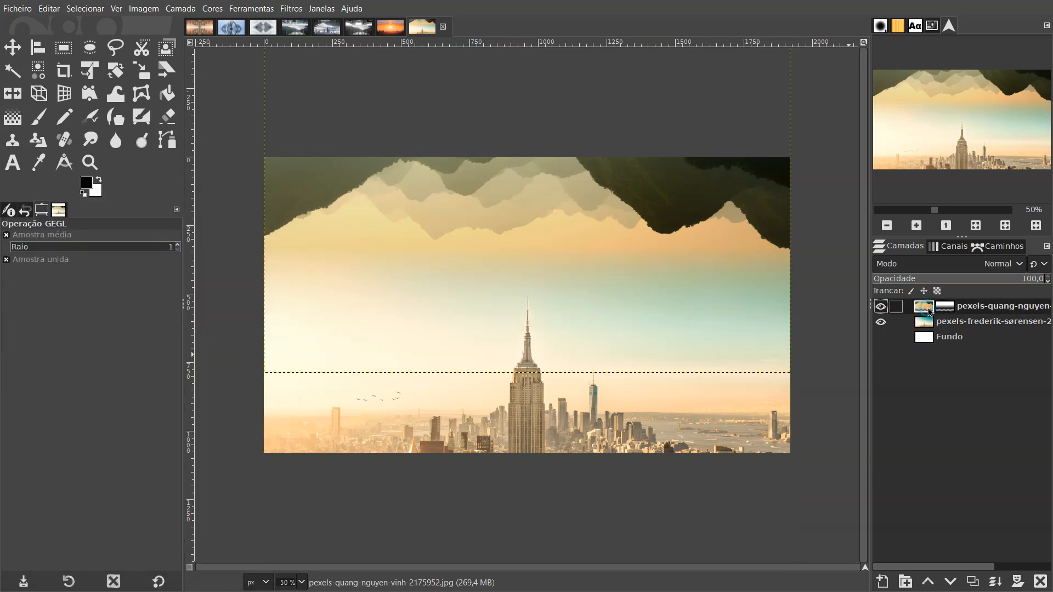
left_click(12, 48)
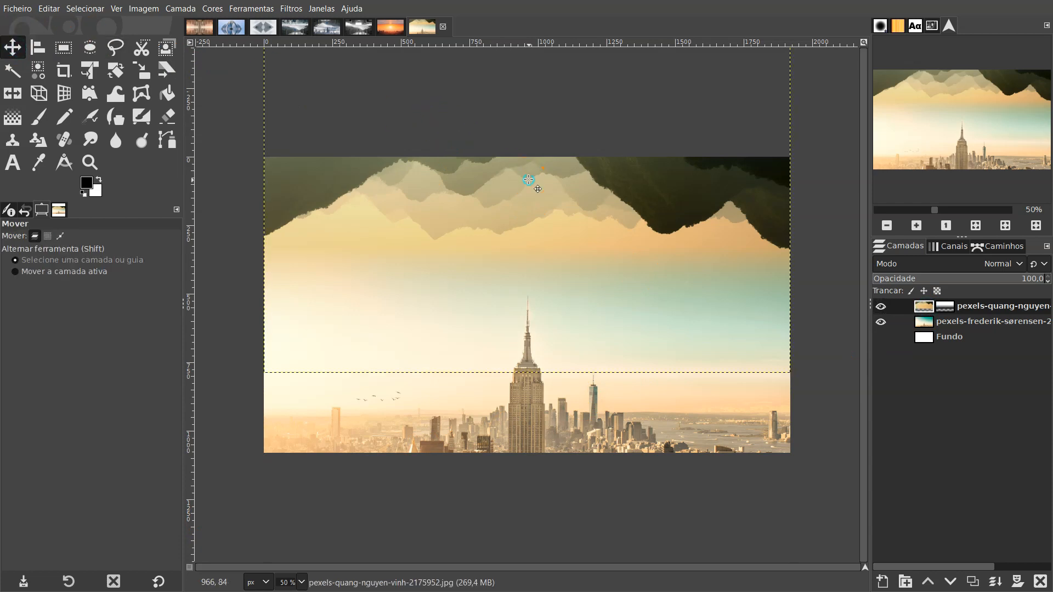
key("shift+Down")
key("shift+Down")
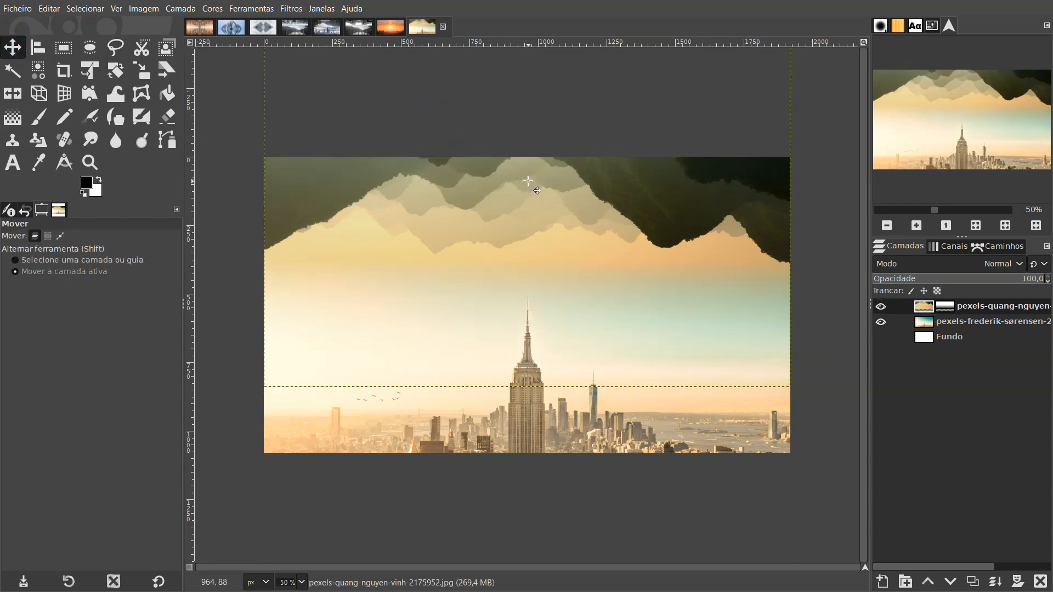
key("shift+Down")
key("shift+Down")
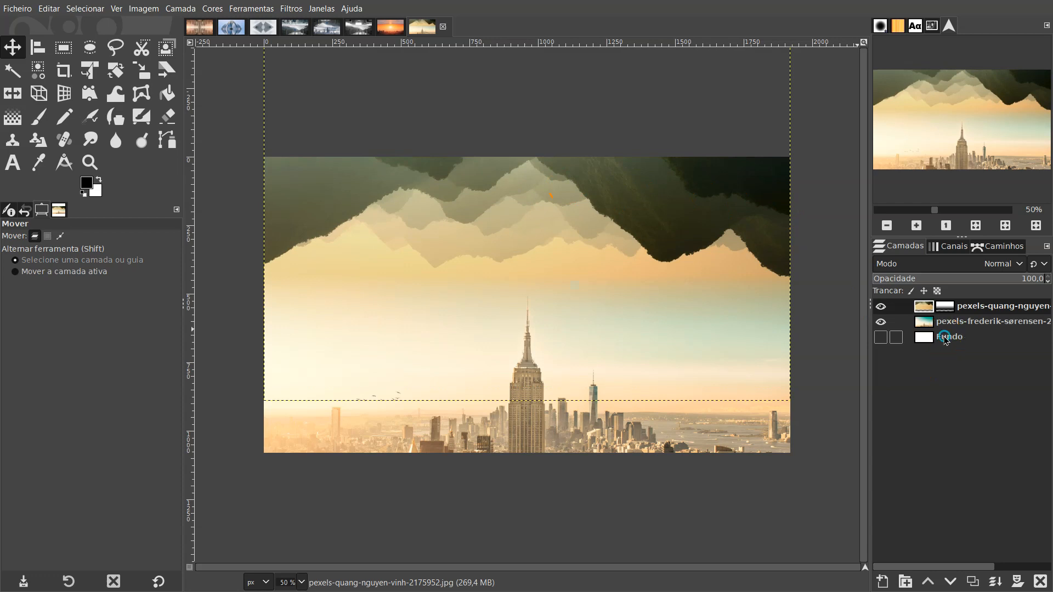
Move the skyline layer up about 50 px so more of the city's buildings fill the canvas's lower edge.
left_click(945, 338)
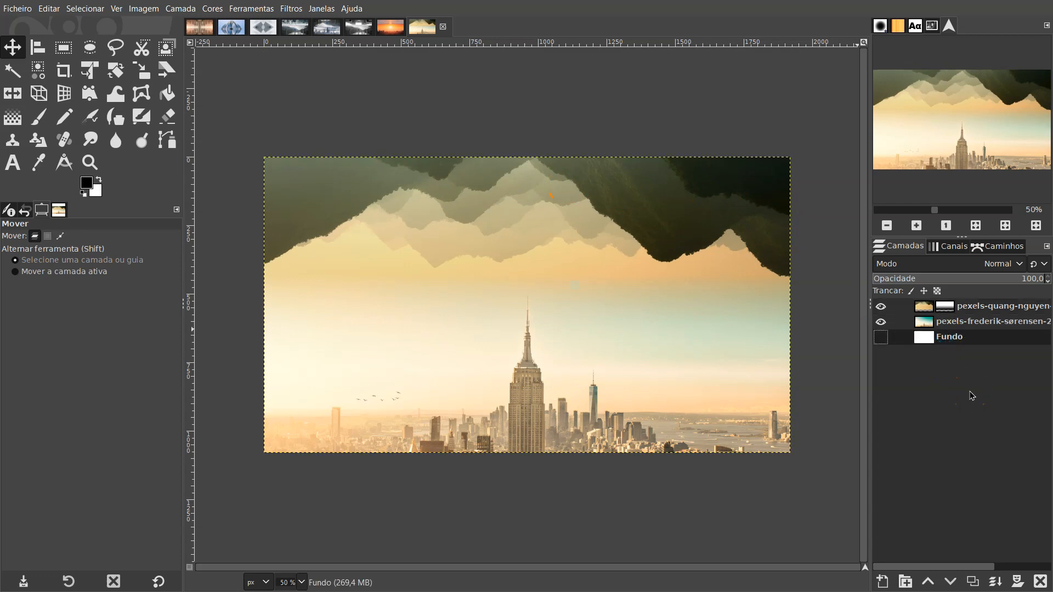
left_click(926, 323)
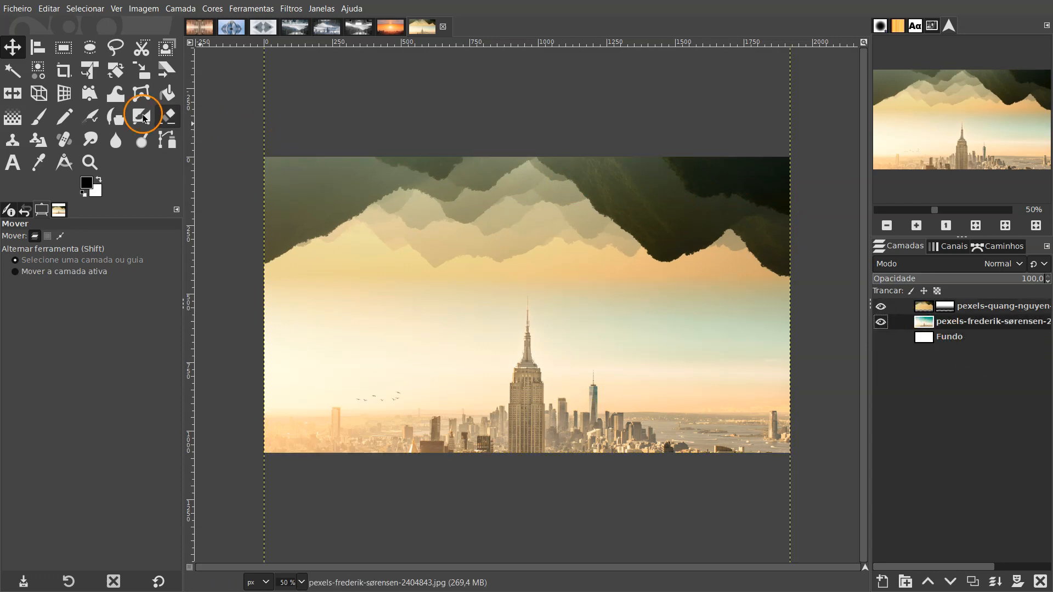
left_click(499, 351)
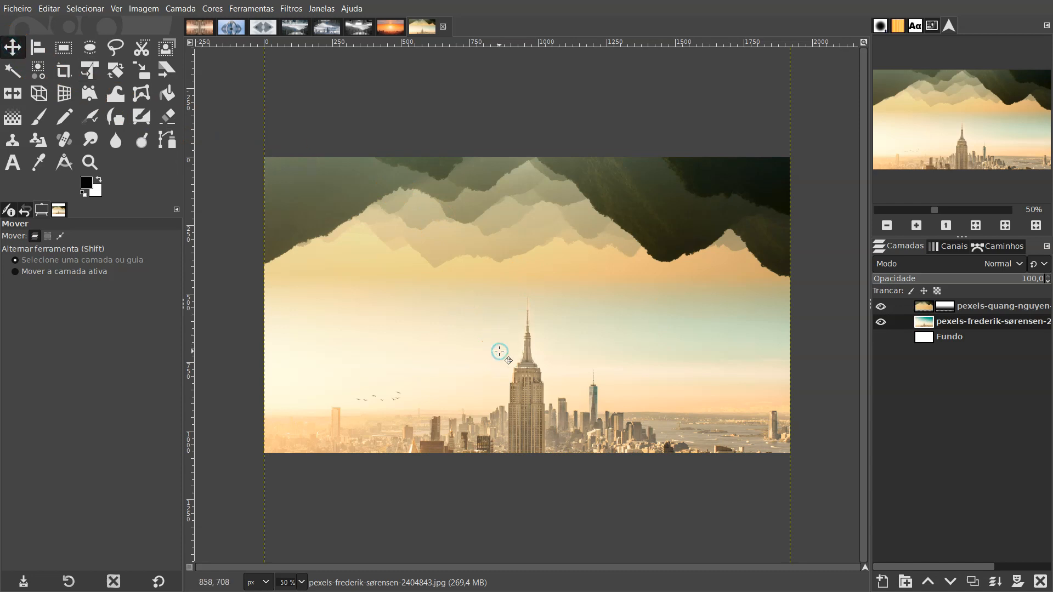
key("shift+Up")
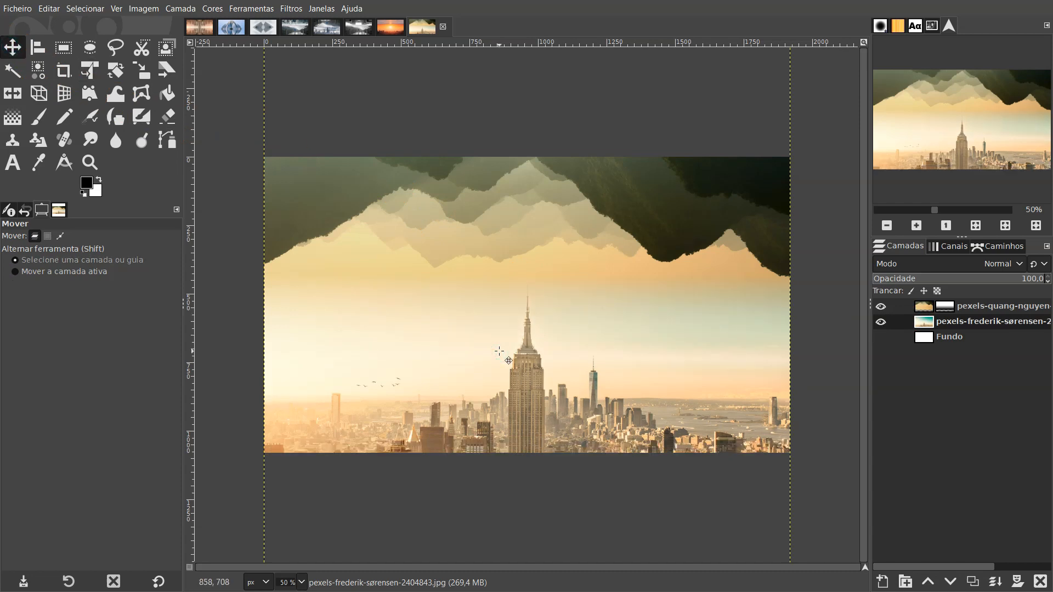
Rotate the whole image 180 degrees so the mountains stand upright and the city hangs upside down.
left_click(144, 8)
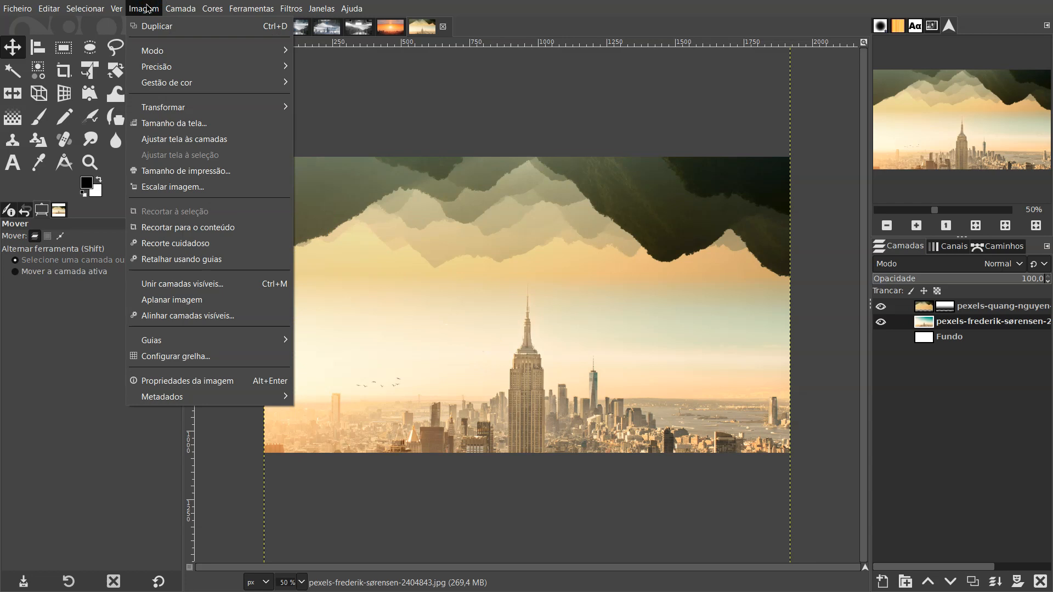
mouse_move(192, 113)
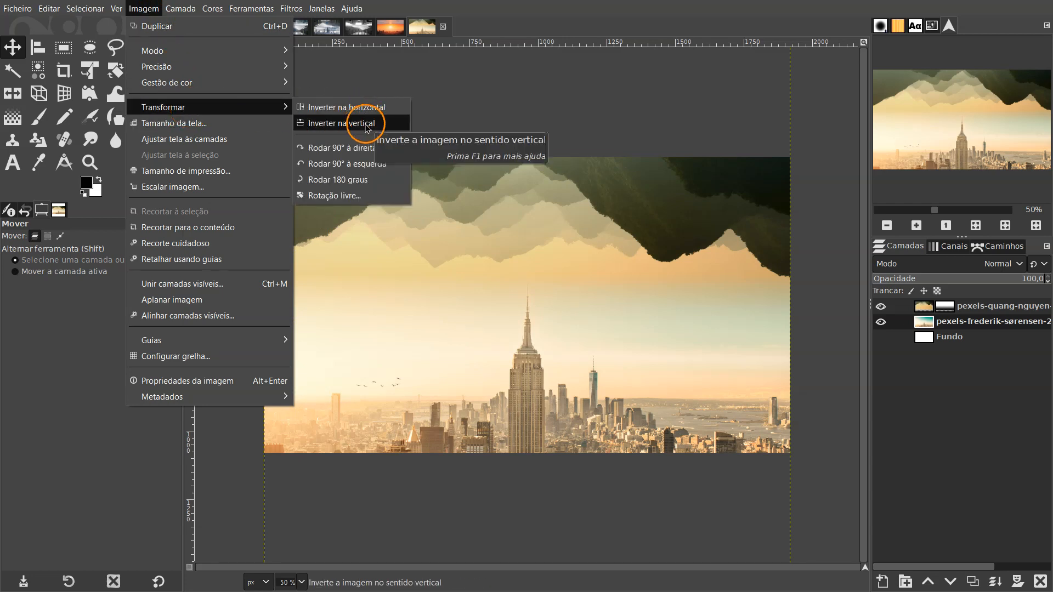
left_click(352, 180)
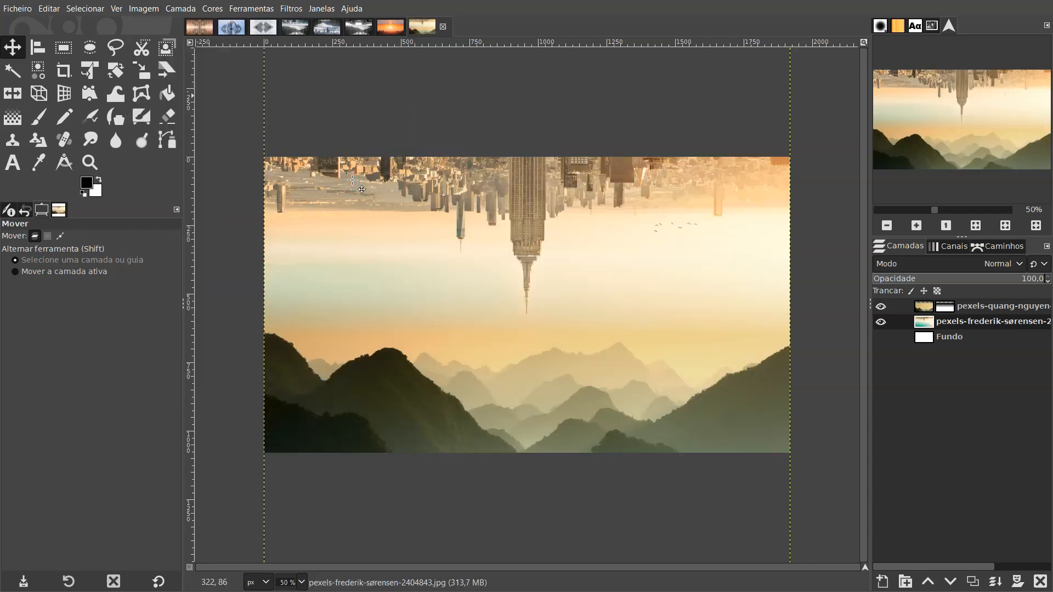